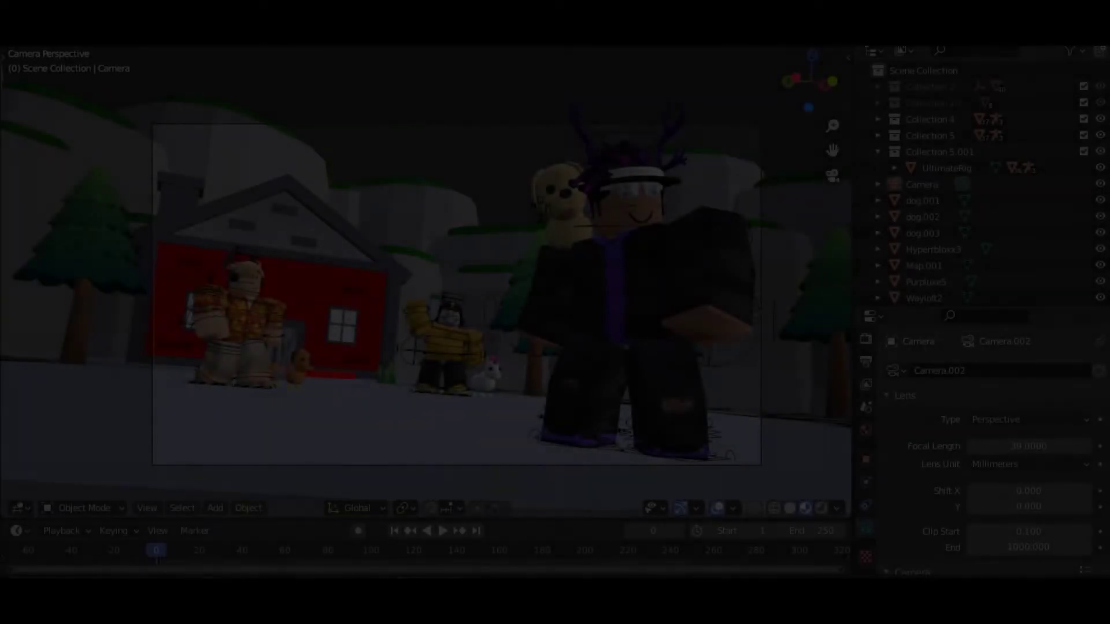
Search the Toolbox models for "cloud" and place the white Cloud model on the baseplate
scroll(706, 260, "down", 2)
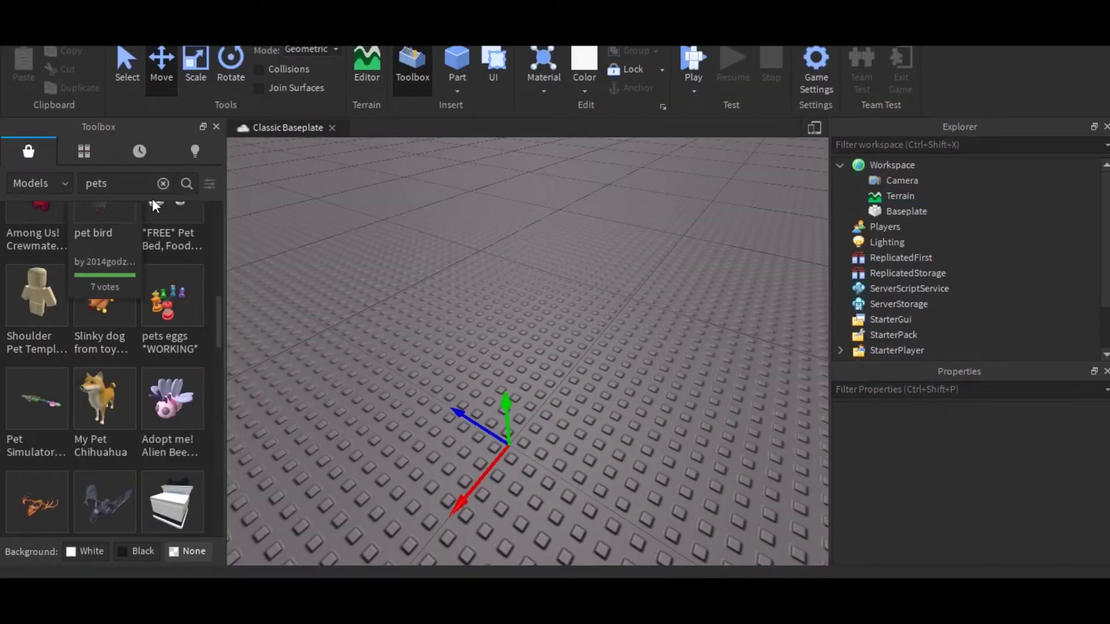
left_click(162, 163)
left_click(164, 183)
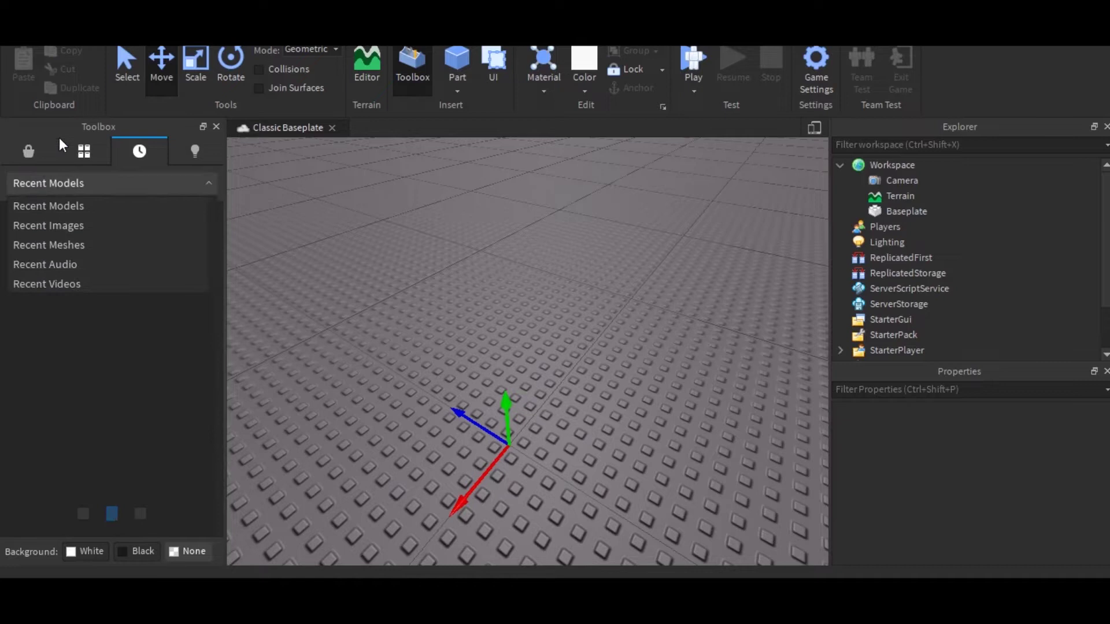
left_click(28, 151)
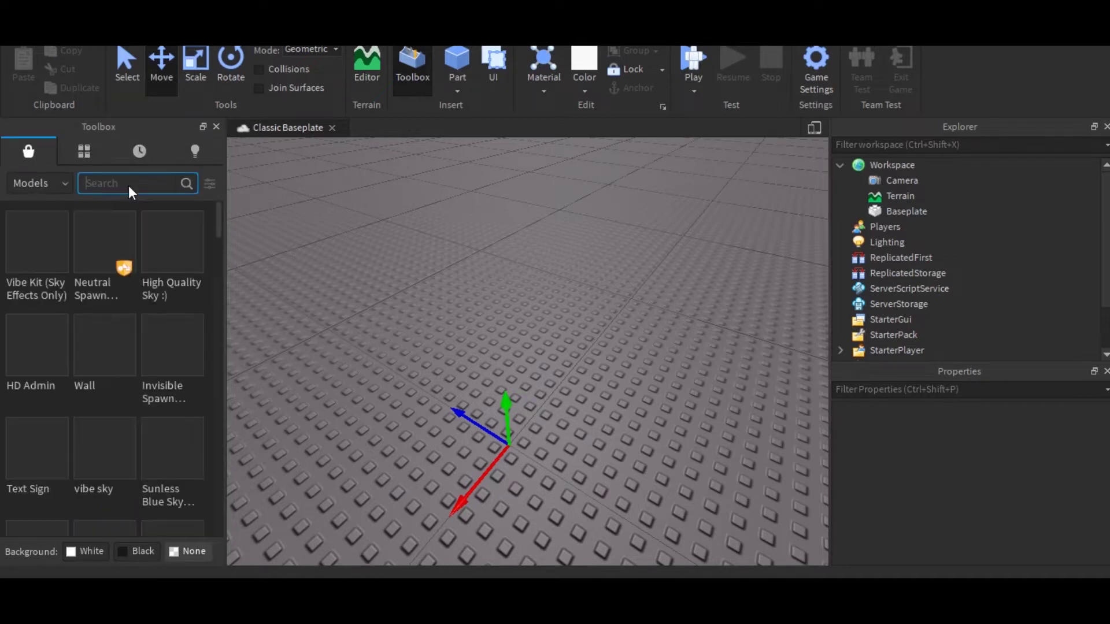
left_click(131, 192)
type("cloud")
key("Return")
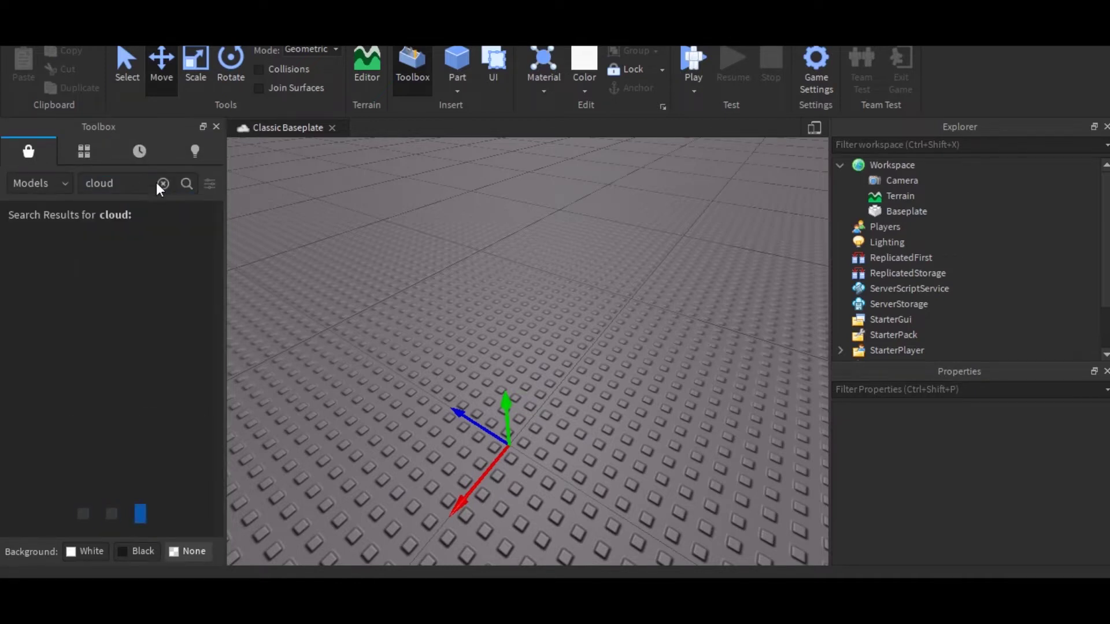
right_click_drag(407, 350, 375, 370)
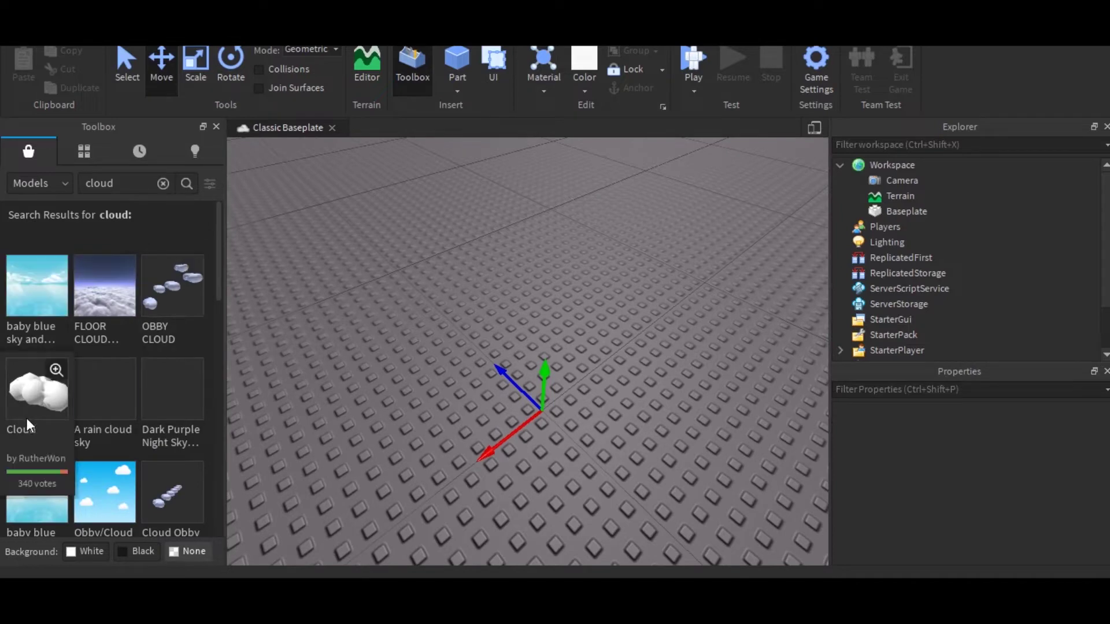
left_click_drag(27, 426, 540, 387)
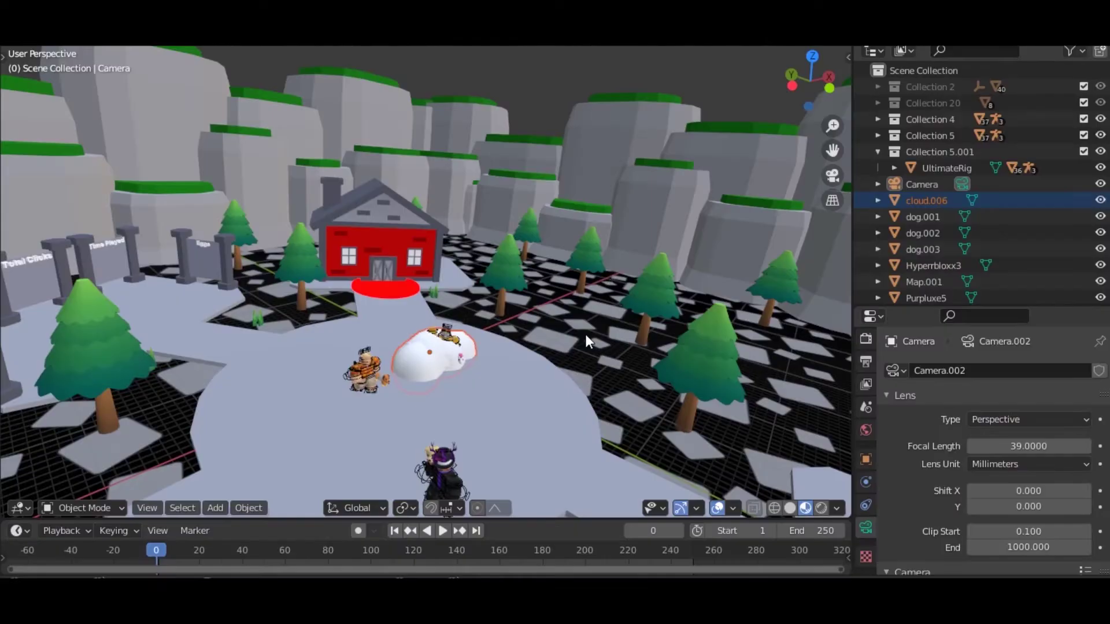
Switch to Blender and move the imported cloud far out beyond the cliffs behind the red house
key("shift+grave")
key("s")
key("a")
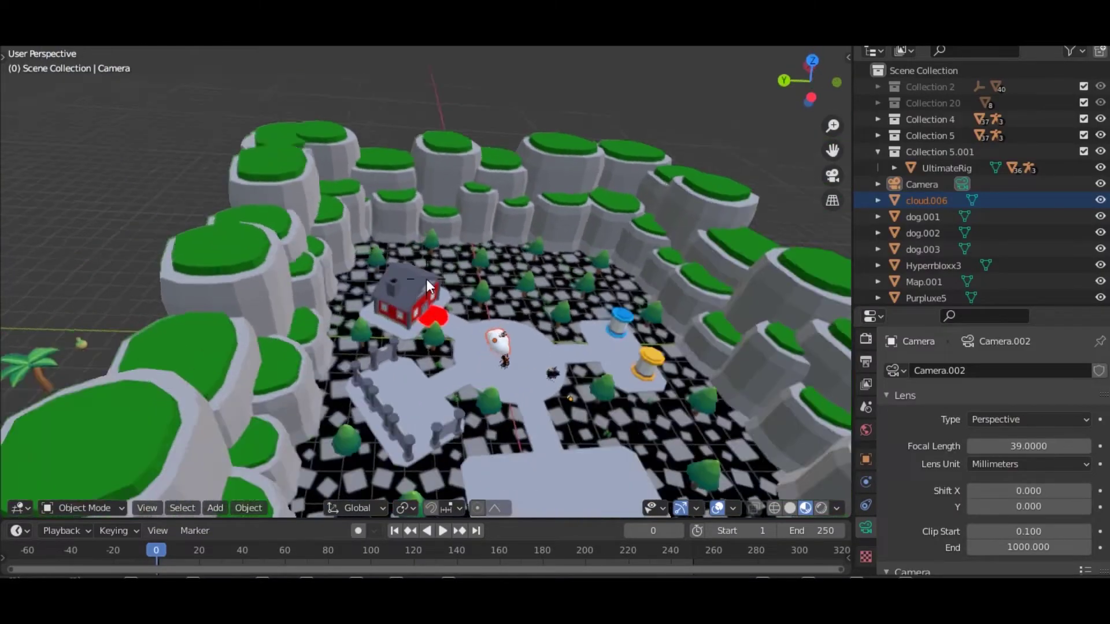
left_click(426, 281)
key("g")
left_click(292, 159)
key("shift+grave")
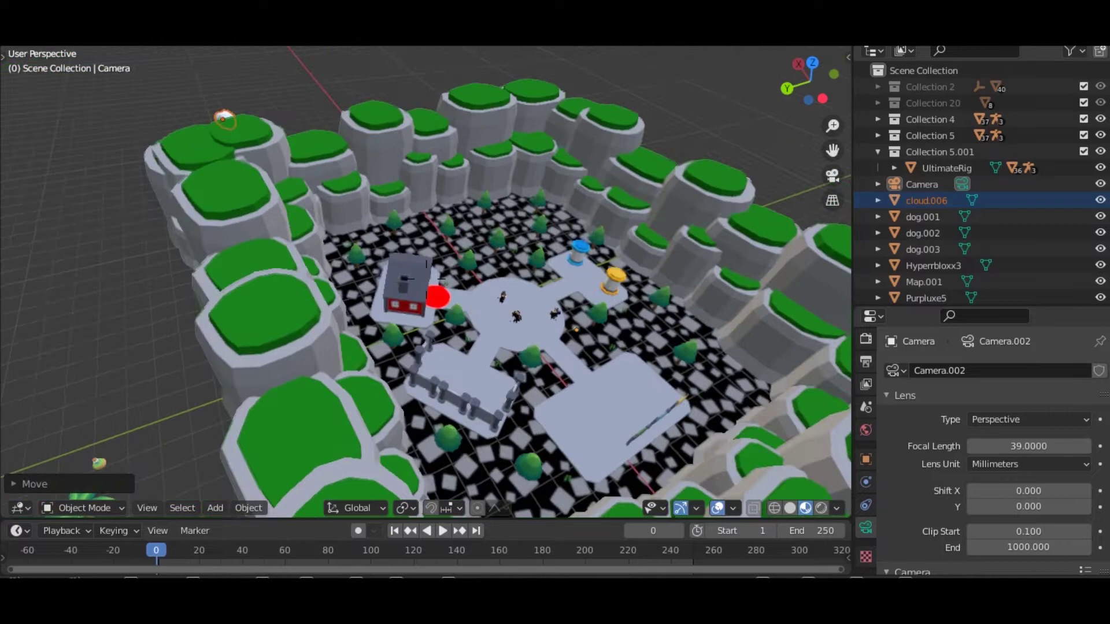
middle_click_drag(425, 281, 397, 277)
Select the cloud beyond the cliffs and rotate it around the Z axis
left_click(234, 185)
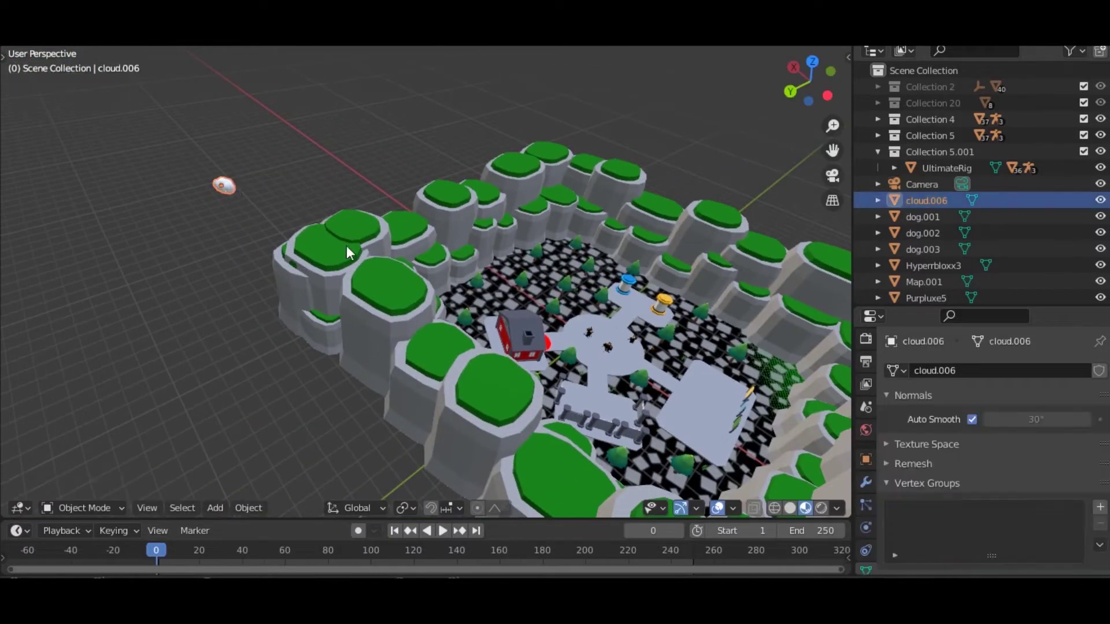
key("r")
key("z")
left_click(193, 331)
In the camera view, move the cloud into the sky beside the shoulder dog and tilt it with a trackball rotation
key("KP_0")
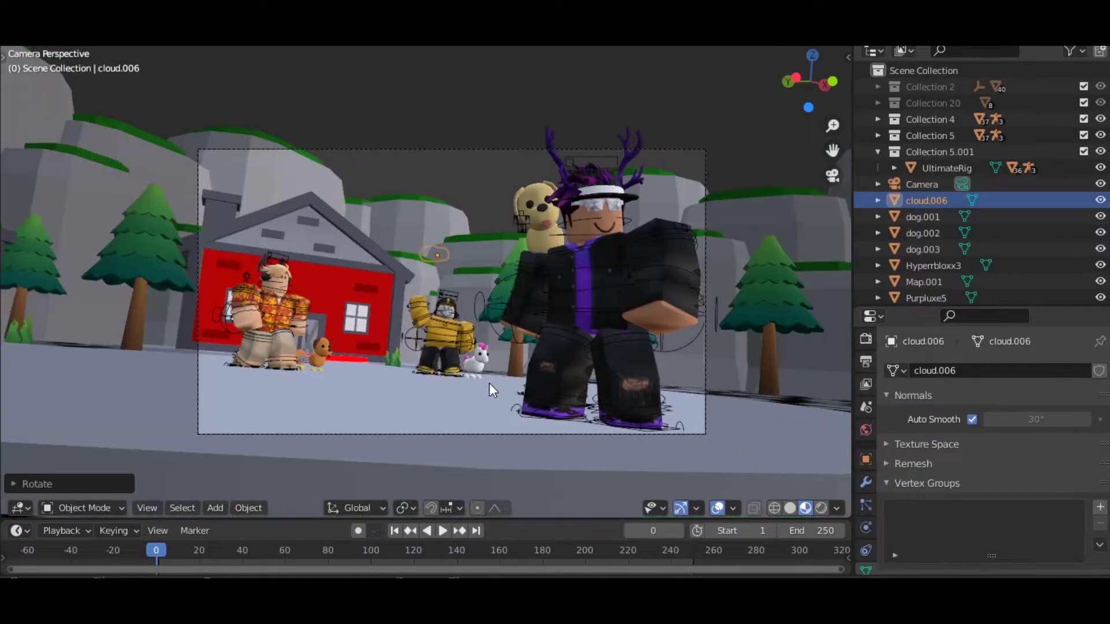
key("g")
left_click(578, 320)
scroll(554, 228, "up", 2)
key("r")
key("r")
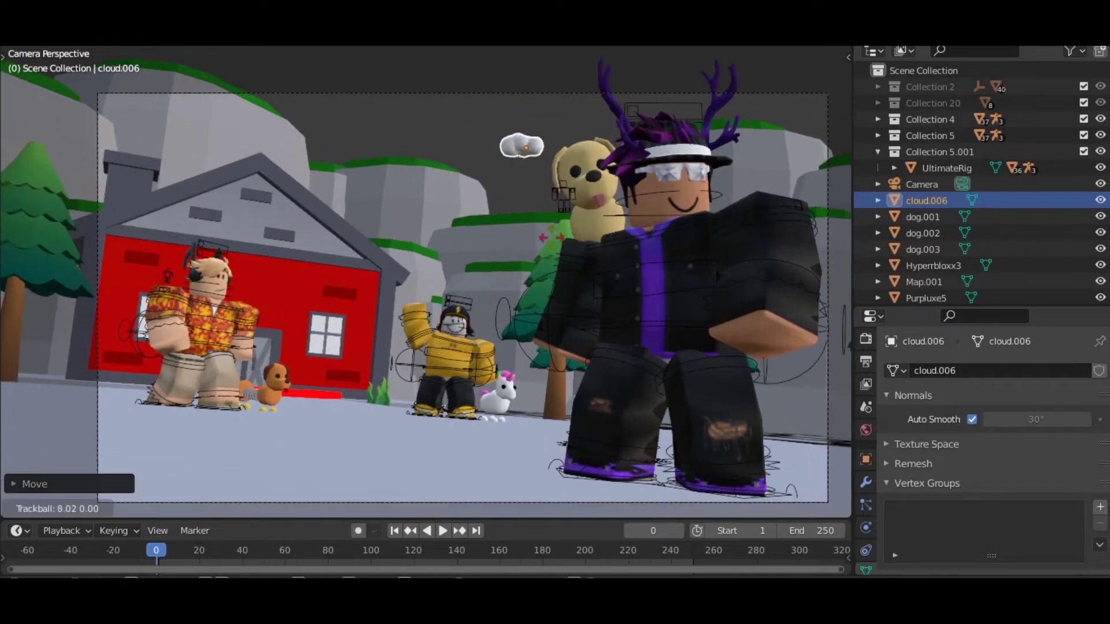
left_click(559, 205)
Scale the cloud up uniformly in the sky next to the shoulder dog
scroll(521, 277, "up", 3)
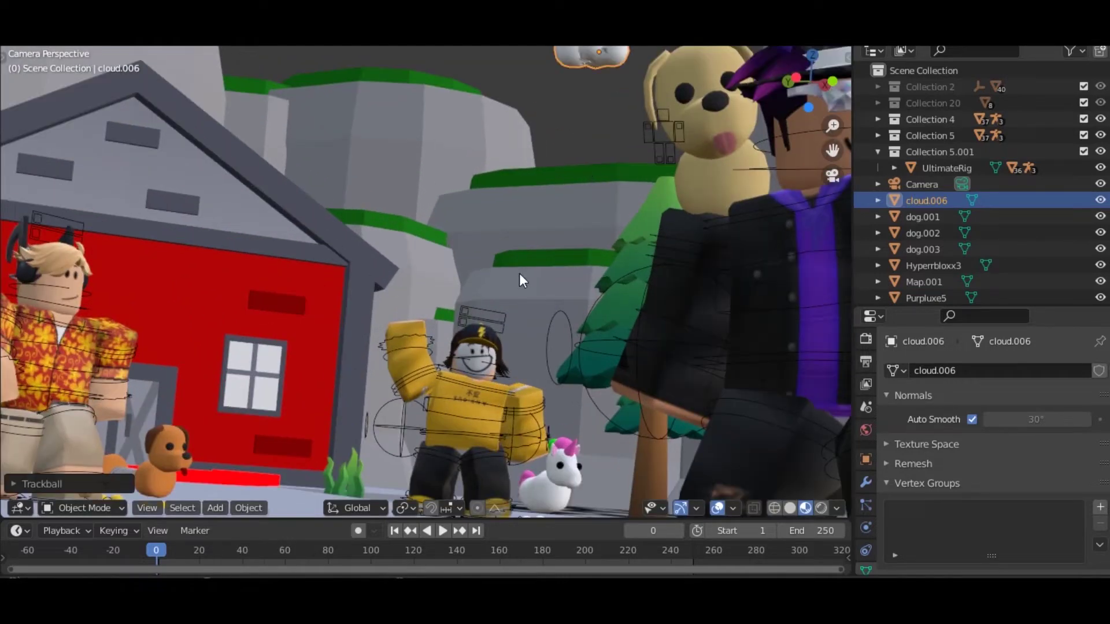
scroll(519, 274, "down", 3)
key("s")
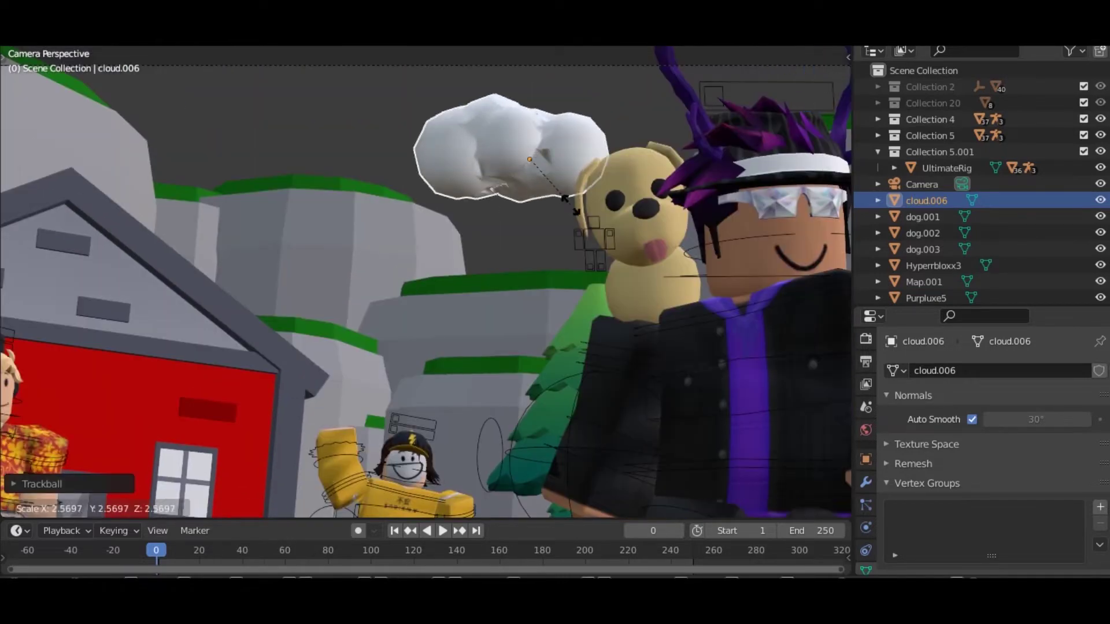
left_click(550, 196)
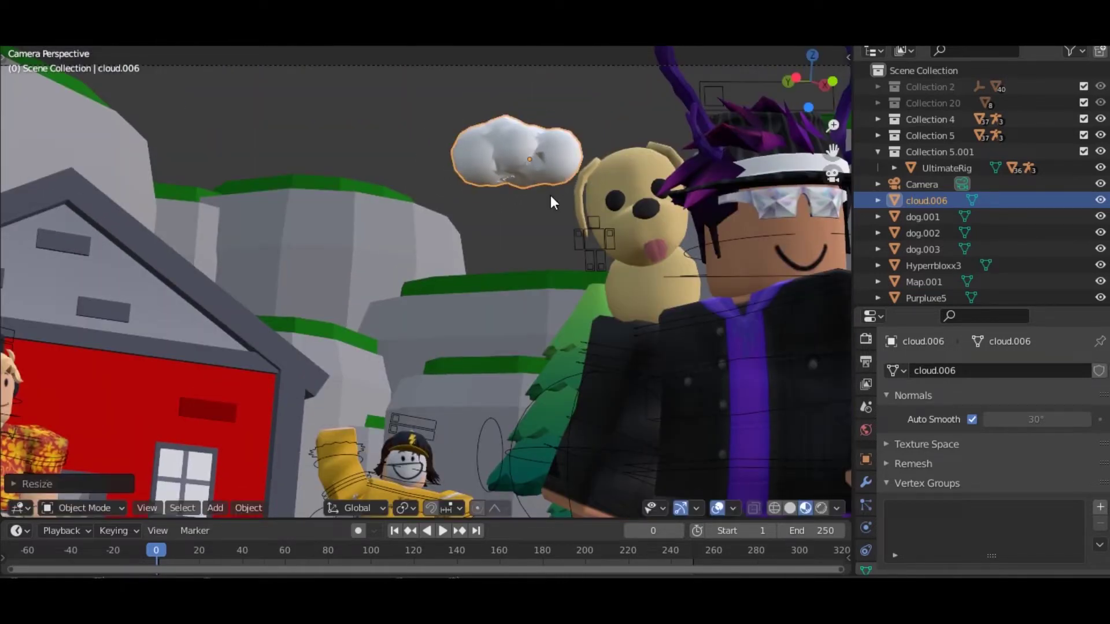
key("s")
key("x")
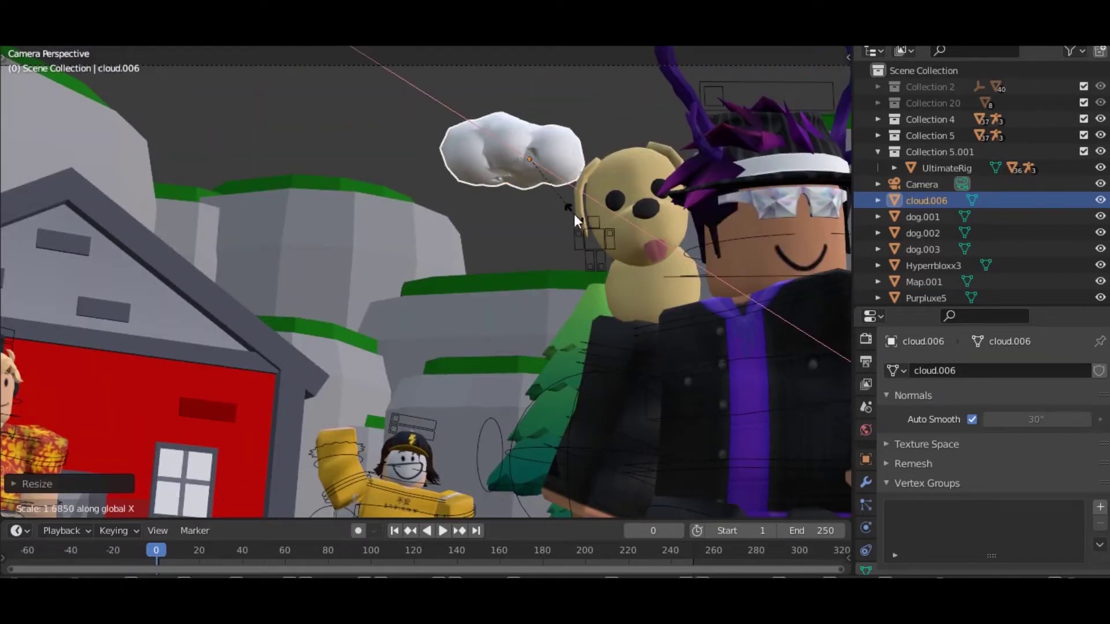
right_click(574, 214)
Stretch the cloud along the global Y axis and fine-tune its overall size
key("s")
key("y")
left_click(566, 196)
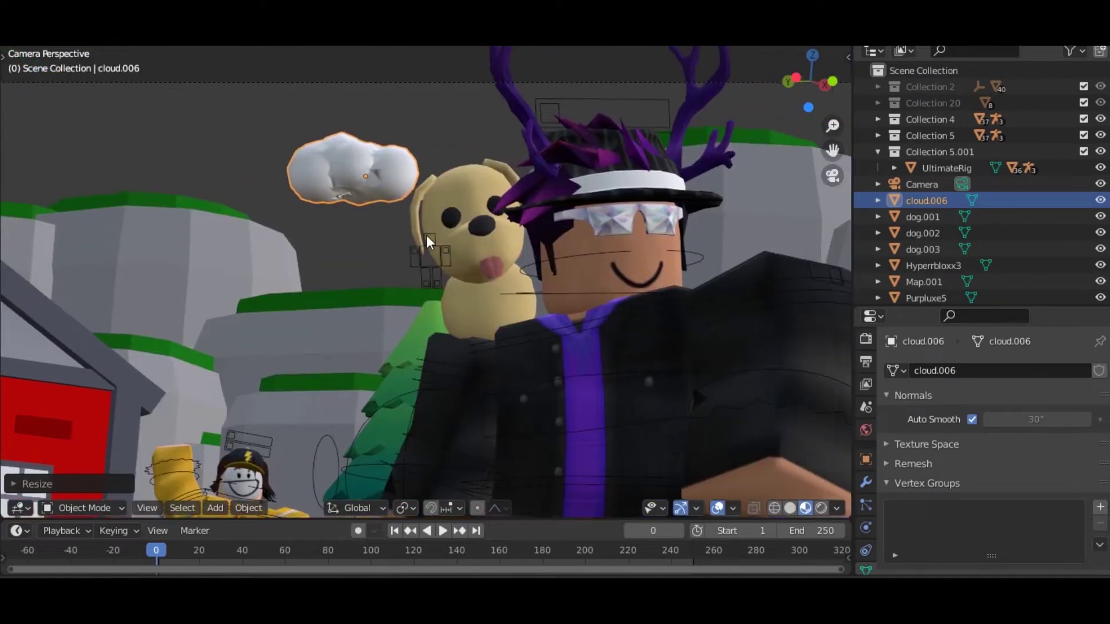
key("s")
left_click(471, 242)
key("s")
key("y")
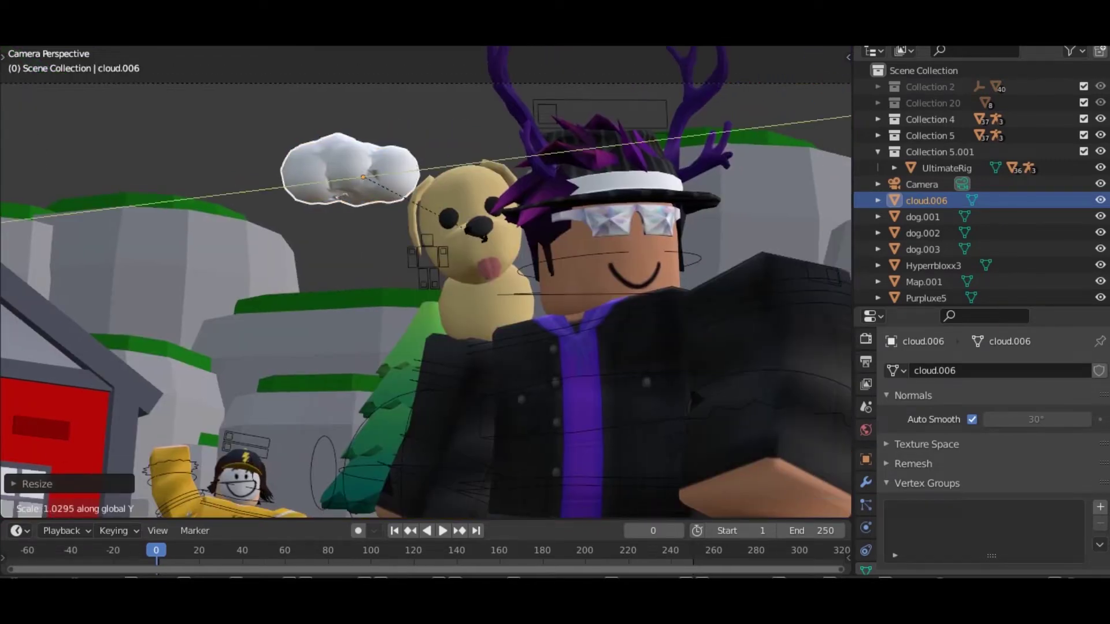
left_click(491, 243)
Move the cloud across the sky to the other side of the front character's antlers, above the cliffs
scroll(407, 253, "down", 2)
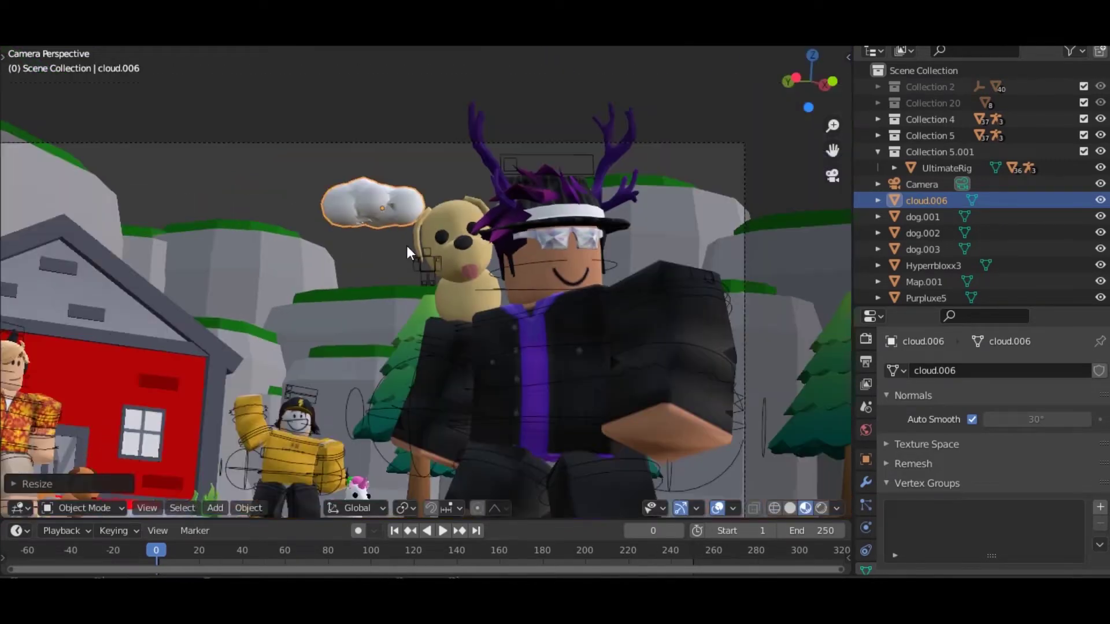
scroll(409, 253, "down", 1)
key("g")
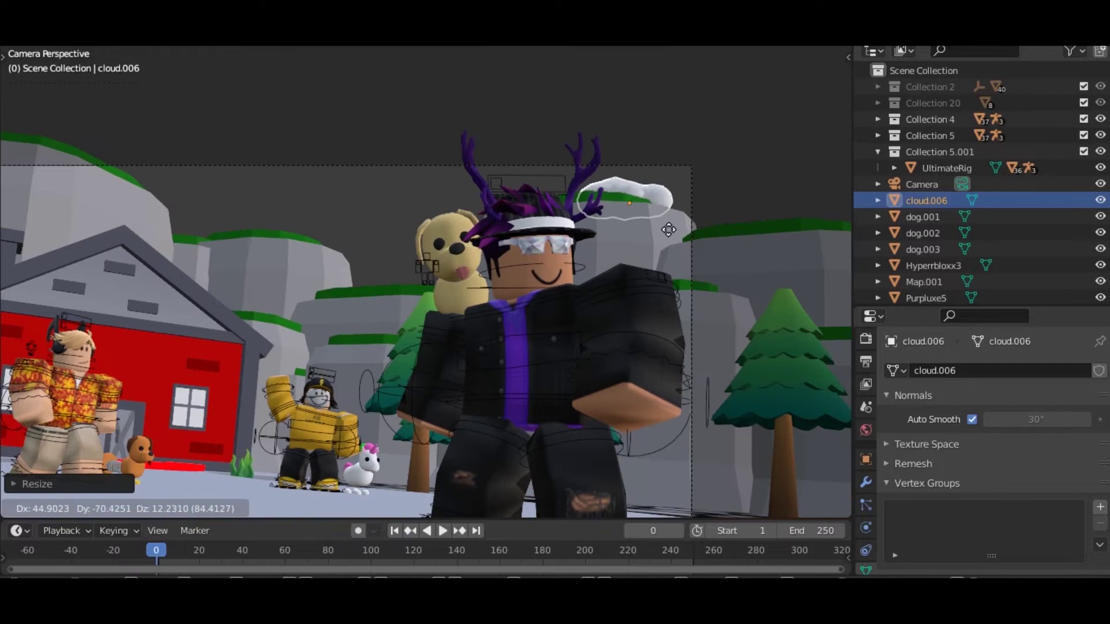
left_click(662, 227)
Duplicate the cloud, place the copy behind the shoulder dog and enlarge it
key("shift+d")
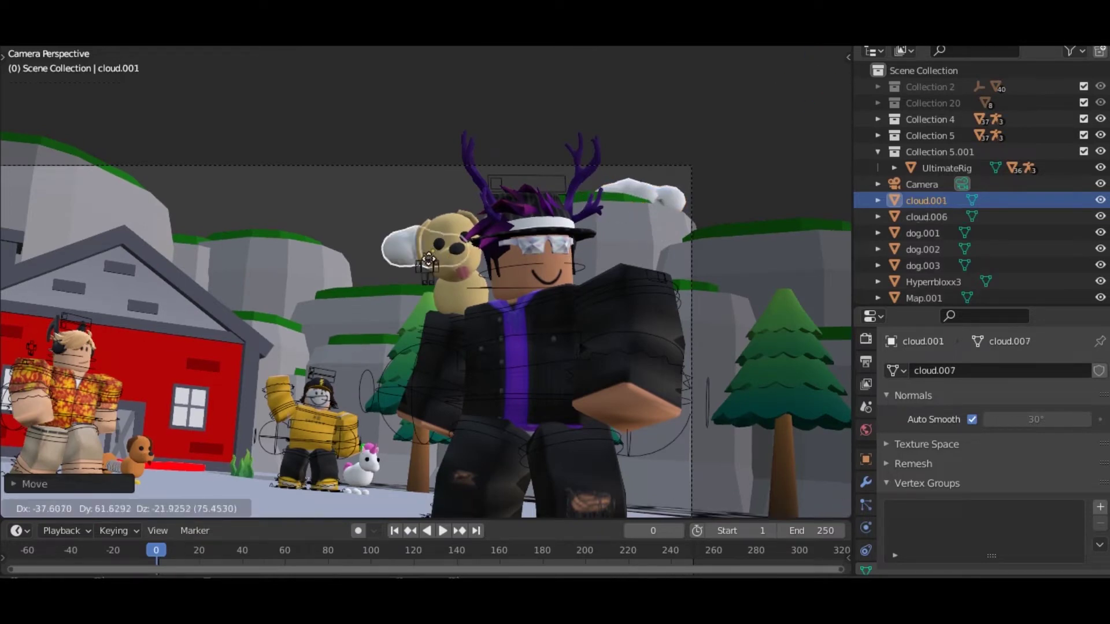
left_click(415, 247)
key("s")
left_click(475, 256)
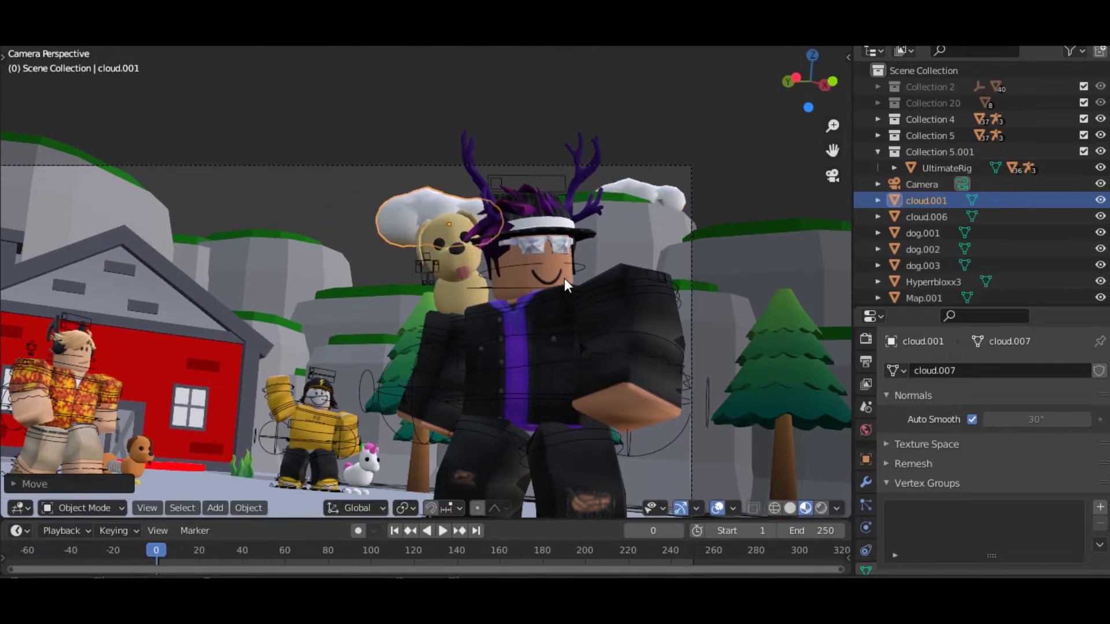
Duplicate the large cloud, shrink the copy to about a third and place it low over the cliffs beside the dog
key("shift+d")
left_click(444, 305)
key("s")
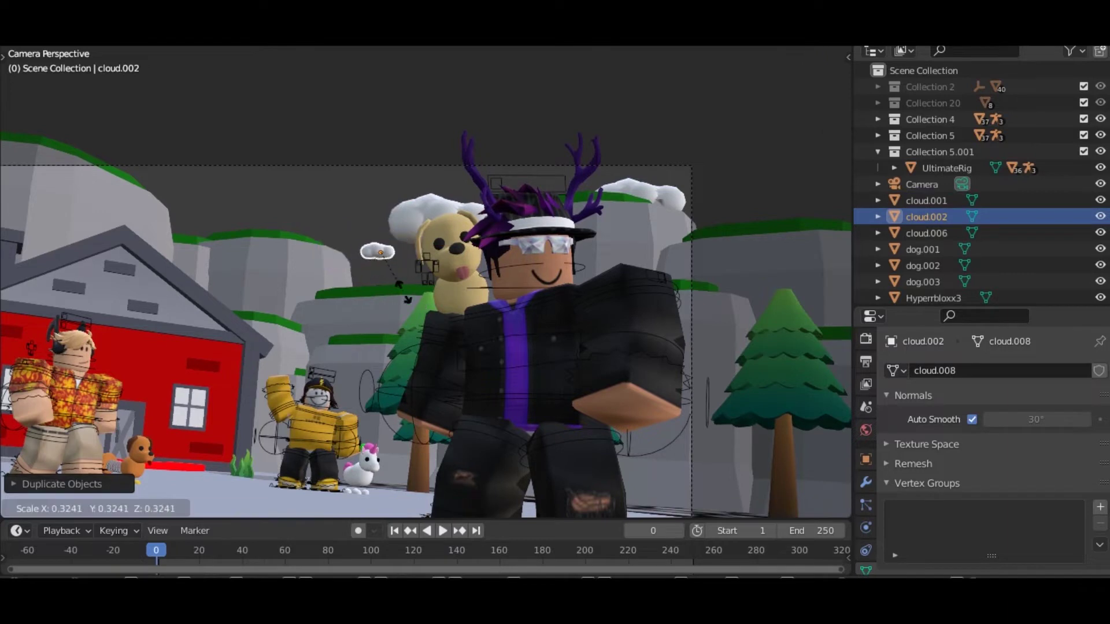
left_click(405, 294)
key("g")
left_click(402, 293)
Duplicate the small cloud twice above the house, spacing the copies apart and enlarging the second one
key("shift+d")
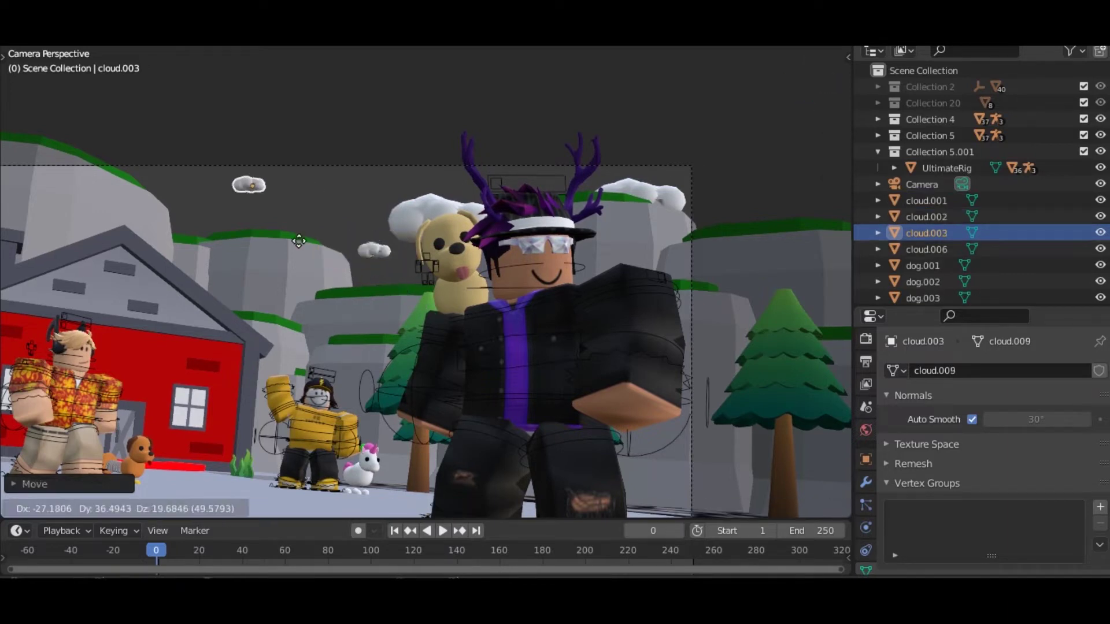
left_click(260, 255)
key("shift+d")
left_click(348, 243)
key("s")
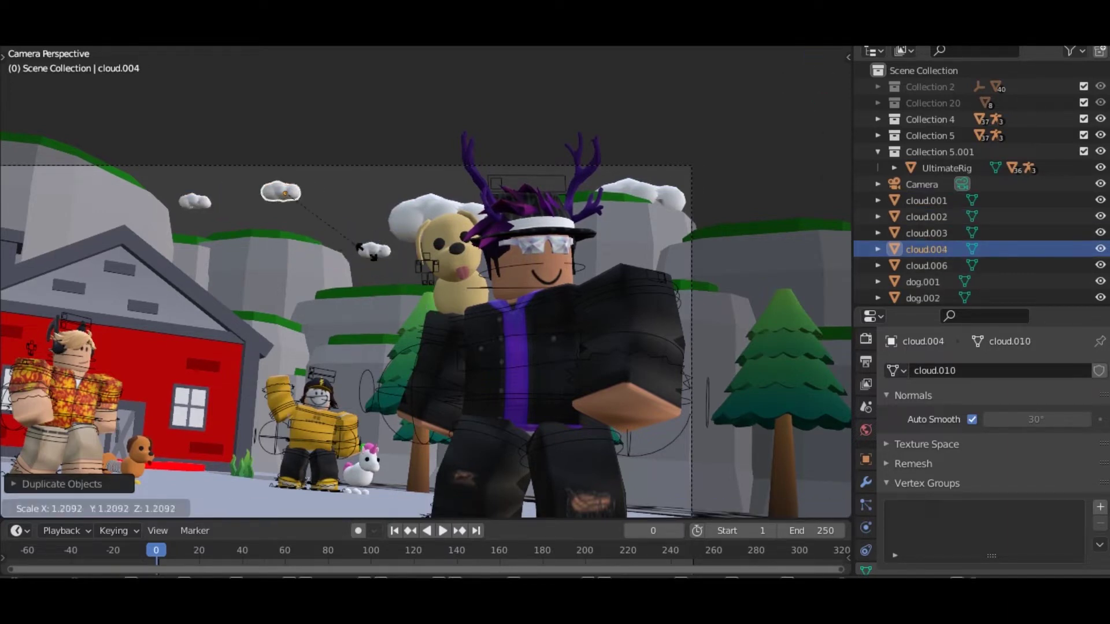
left_click(378, 268)
Duplicate the enlarged cloud above the house and place the copy over the cliff near the chimney
middle_click_drag(294, 240, 328, 241, "shift")
key("shift+d")
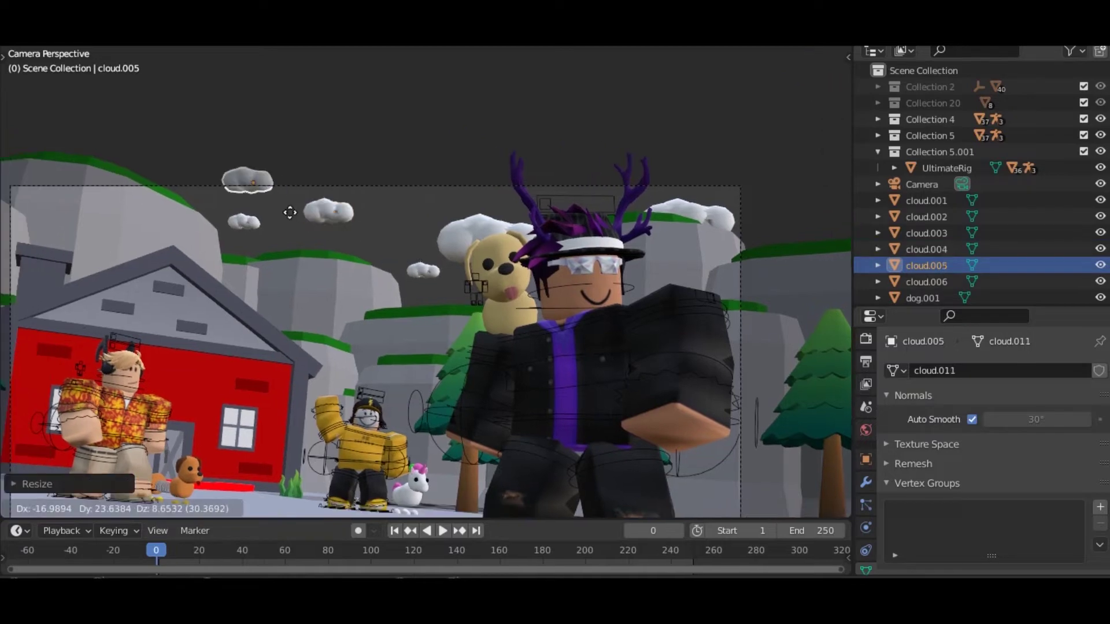
left_click(268, 215)
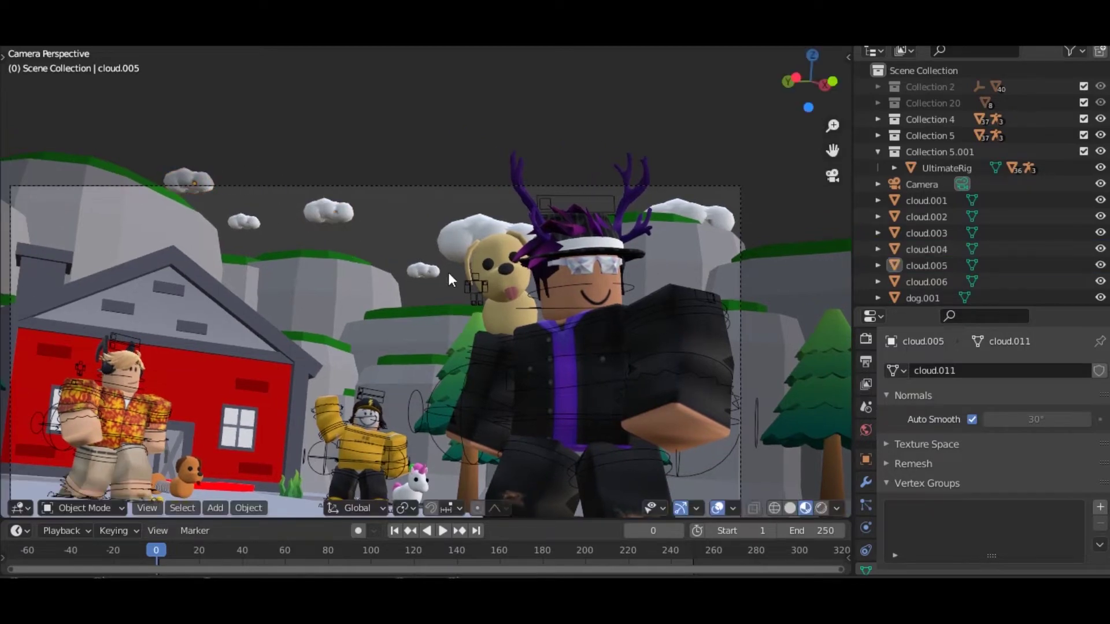
Duplicate the small cloud beside the dog, scale the copy down and place it above the large cloud
left_click(425, 272)
key("shift+d")
left_click(438, 176)
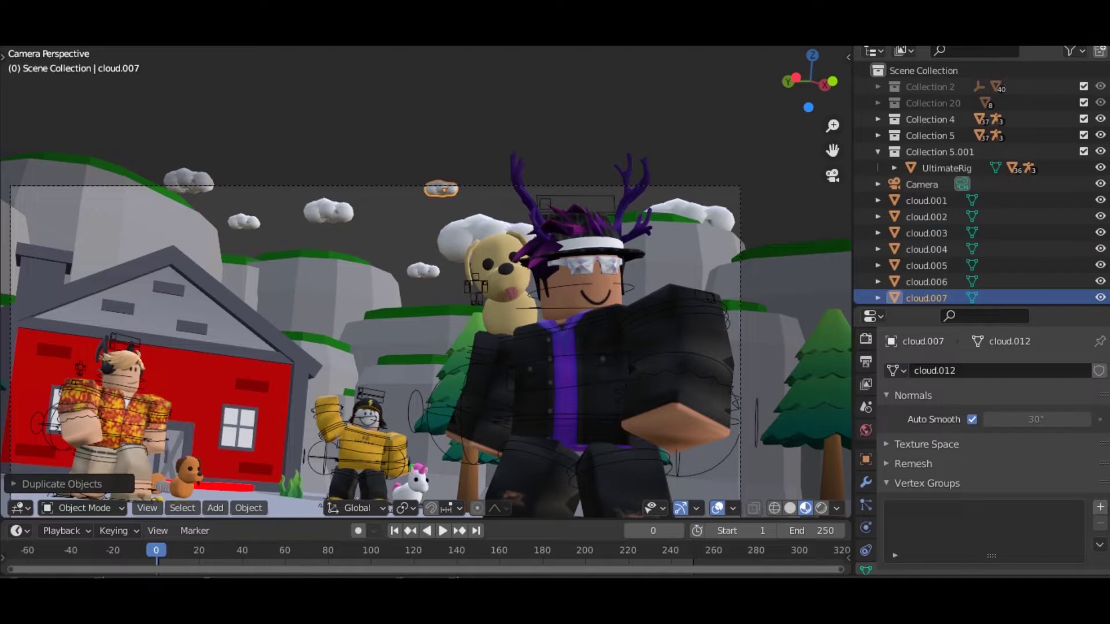
key("s")
left_click(457, 248)
key("g")
left_click(438, 245)
Focus on the smallest cloud and move it away from the large cloud, deeper into the background
middle_click_drag(438, 247, 453, 351)
scroll(452, 350, "down", 10)
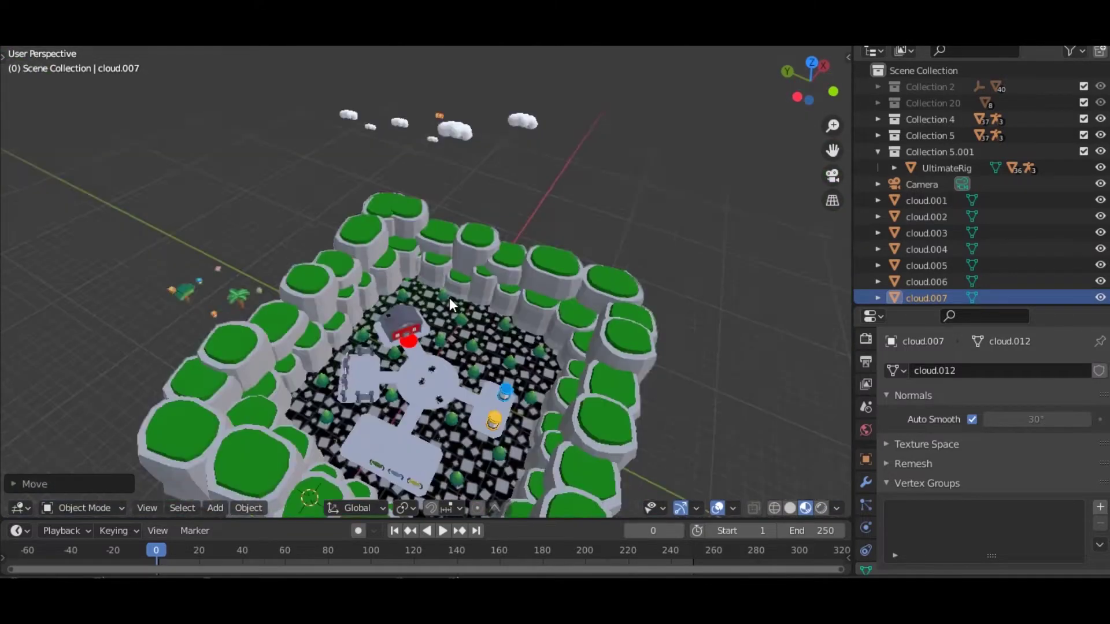
key("KP_Decimal")
scroll(477, 356, "down", 9)
middle_click_drag(474, 307, 478, 356)
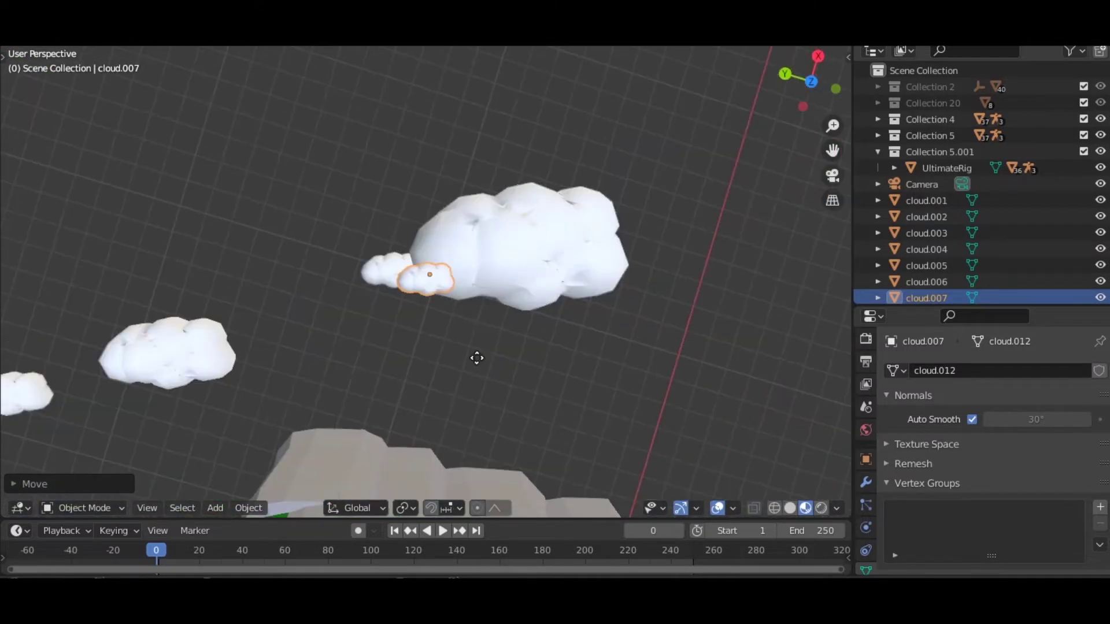
key("g")
key("y")
left_click(443, 293)
key("g")
left_click(370, 402)
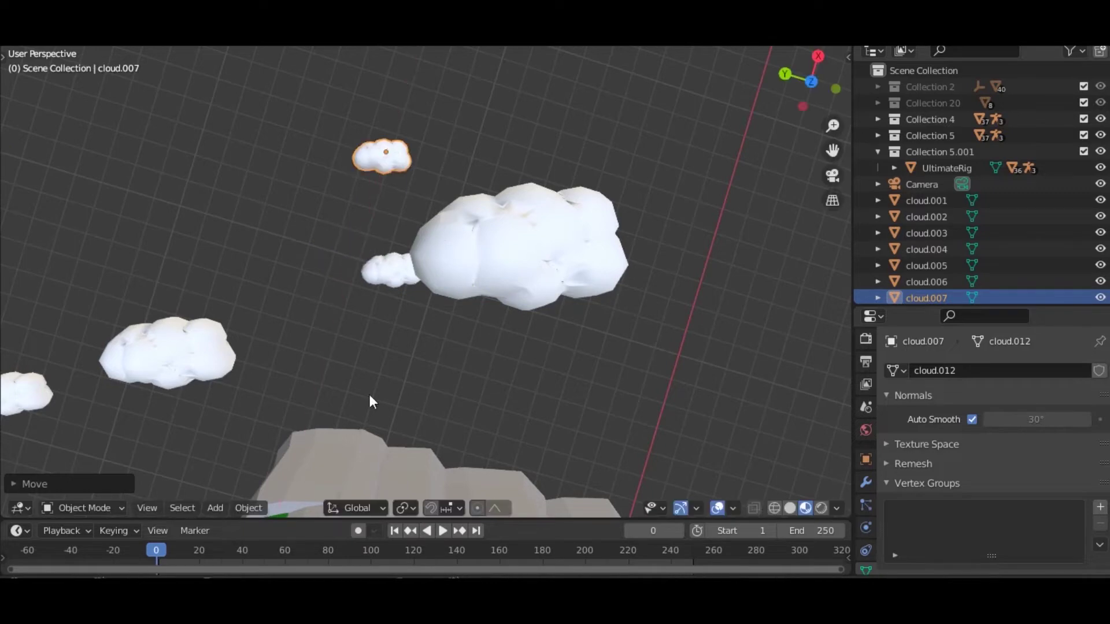
Return to the camera view and deselect the smallest cloud
scroll(213, 245, "down", 2)
scroll(415, 300, "down", 4)
middle_click_drag(415, 300, 577, 282)
key("KP_0")
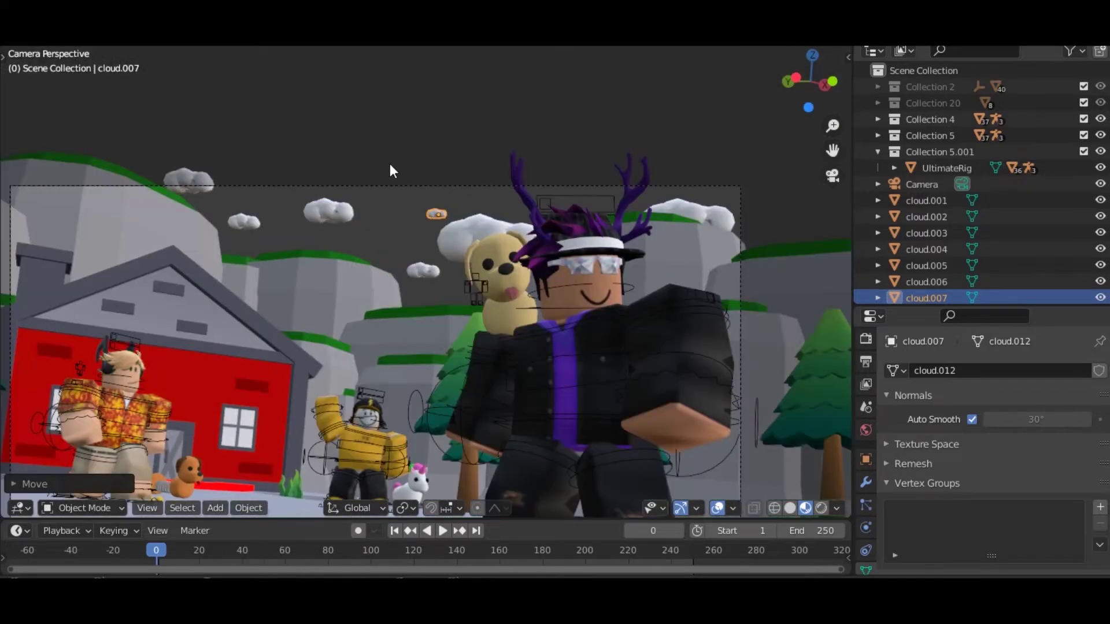
left_click(391, 171)
scroll(409, 329, "down", 5)
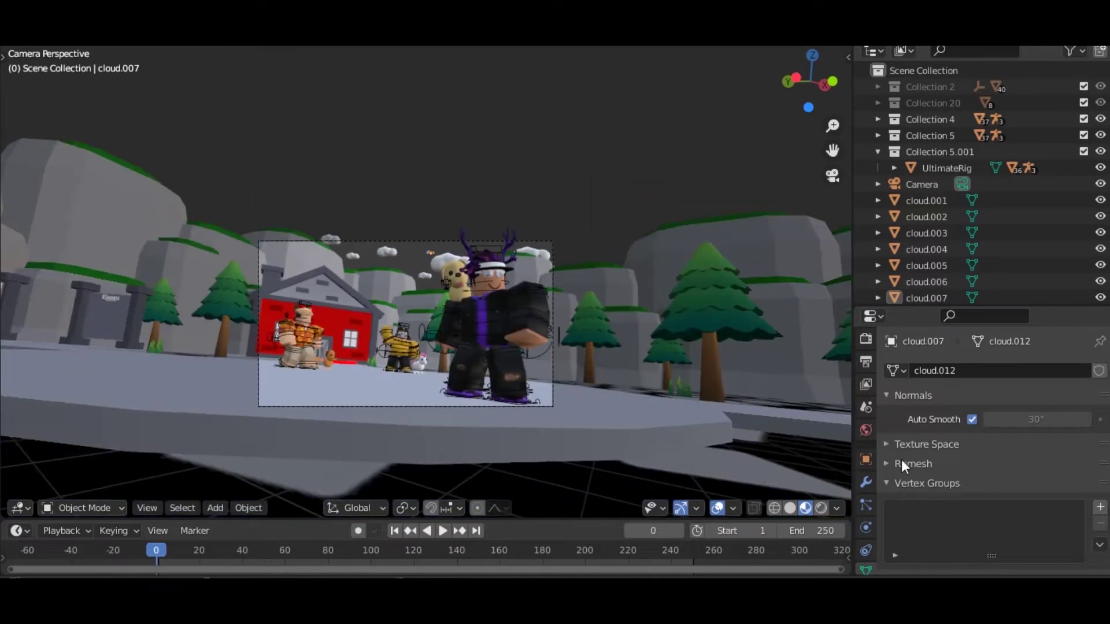
Open the world settings, split the 3D viewport and turn the new area into a Shader Editor showing the World nodes
left_click(865, 430)
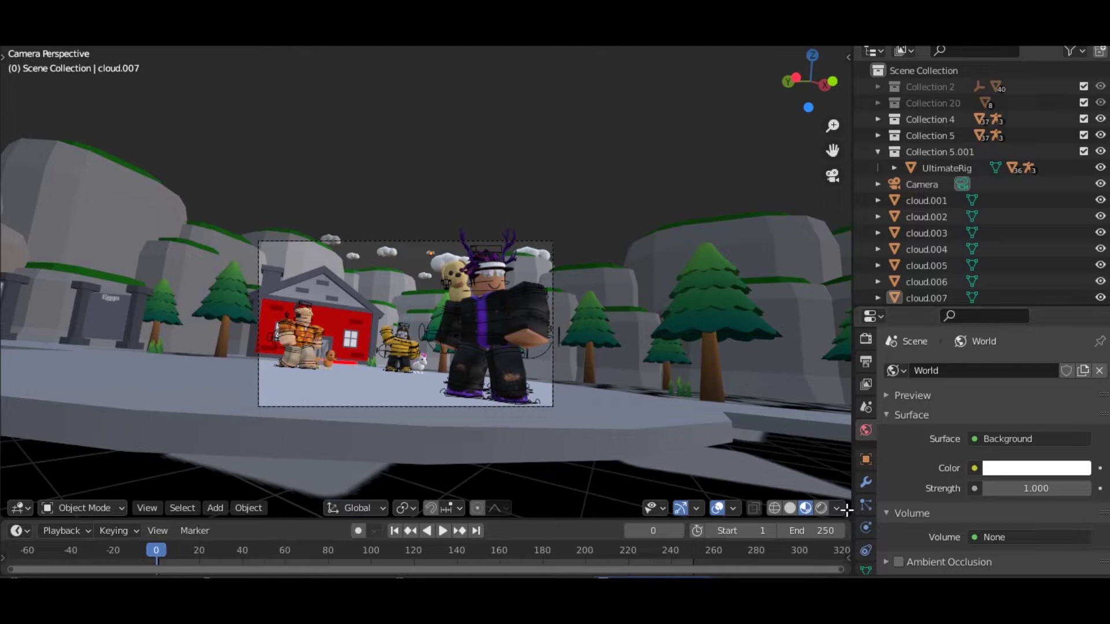
left_click_drag(812, 509, 460, 502)
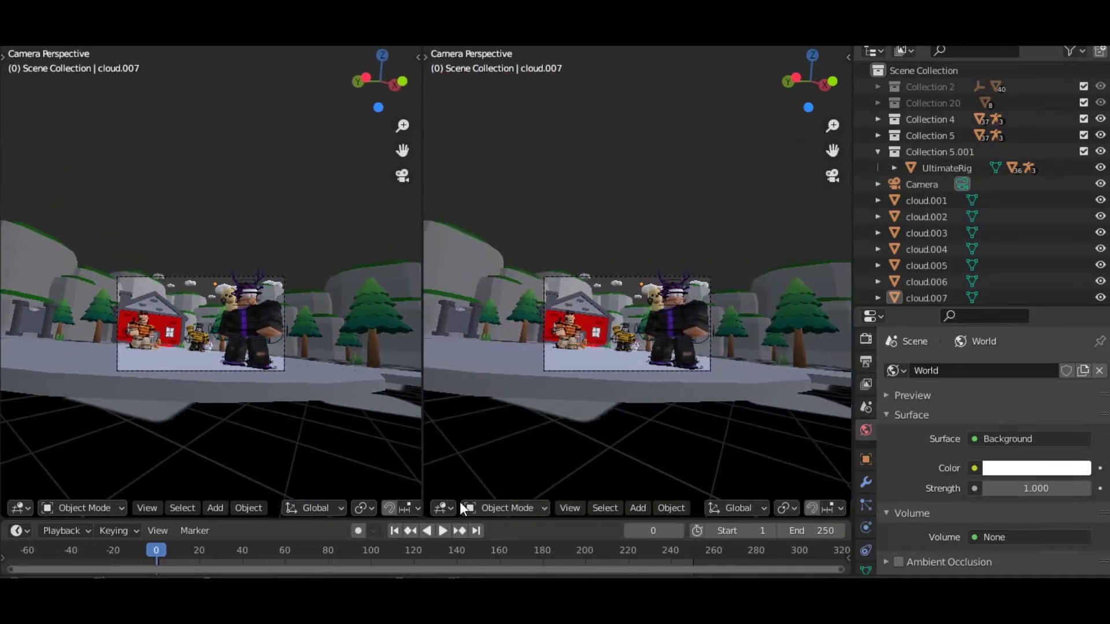
left_click(439, 506)
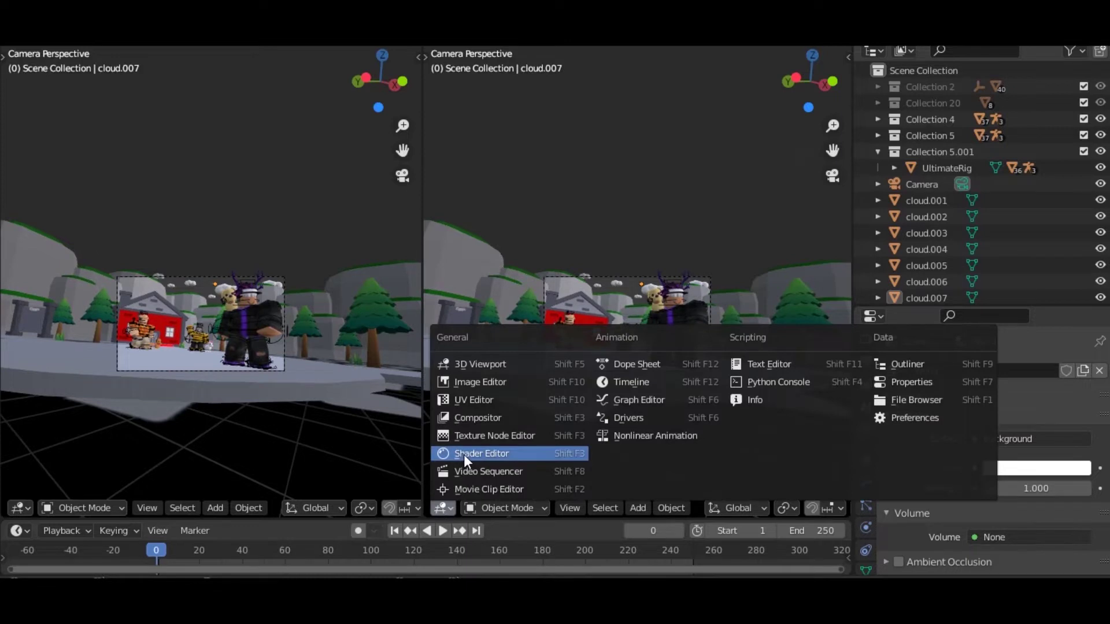
left_click(464, 454)
left_click(504, 501)
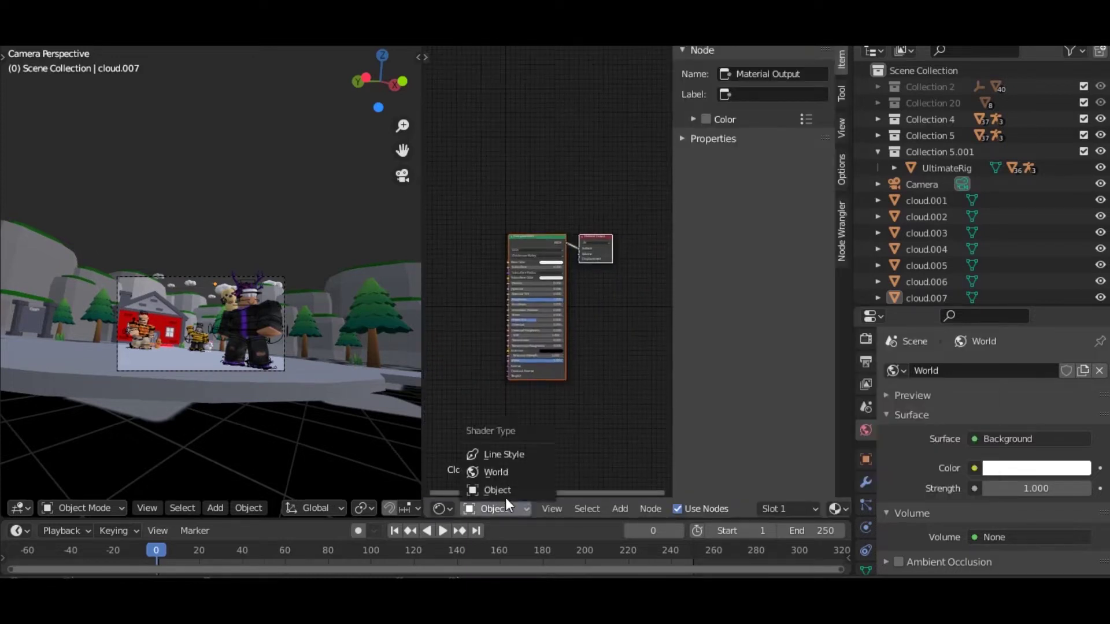
left_click(498, 470)
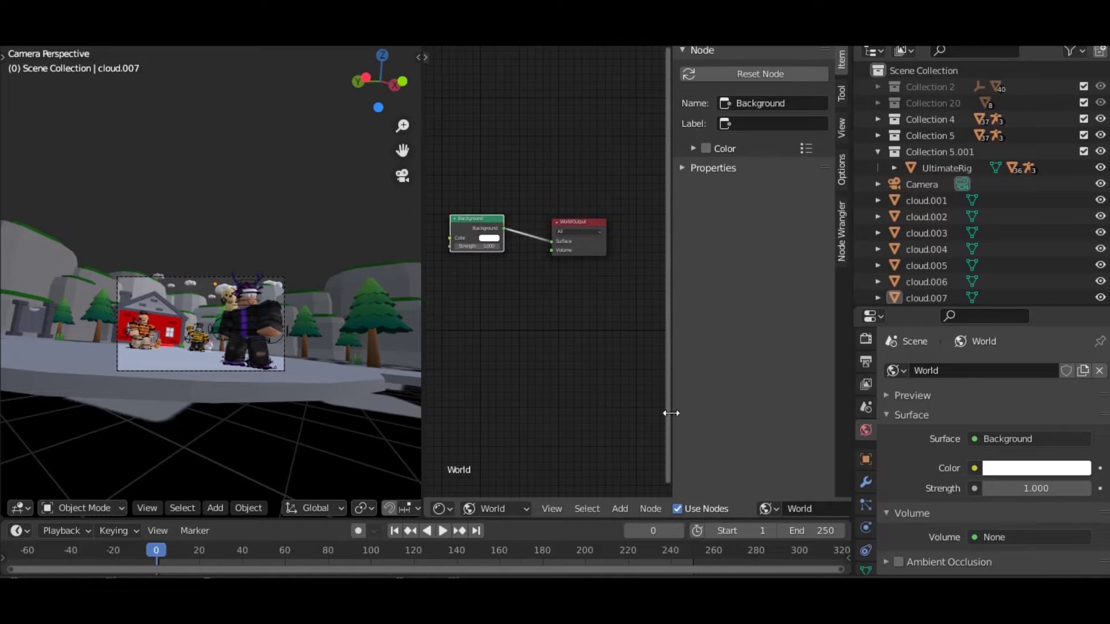
Hide the Shader Editor's sidebar to make room for the Background and World Output nodes
key("n")
scroll(567, 287, "up", 4)
middle_click_drag(605, 300, 684, 351)
scroll(620, 341, "up", 6)
Leave the camera view for an overview of the whole map and switch the viewport to rendered shading
scroll(226, 278, "up", 6)
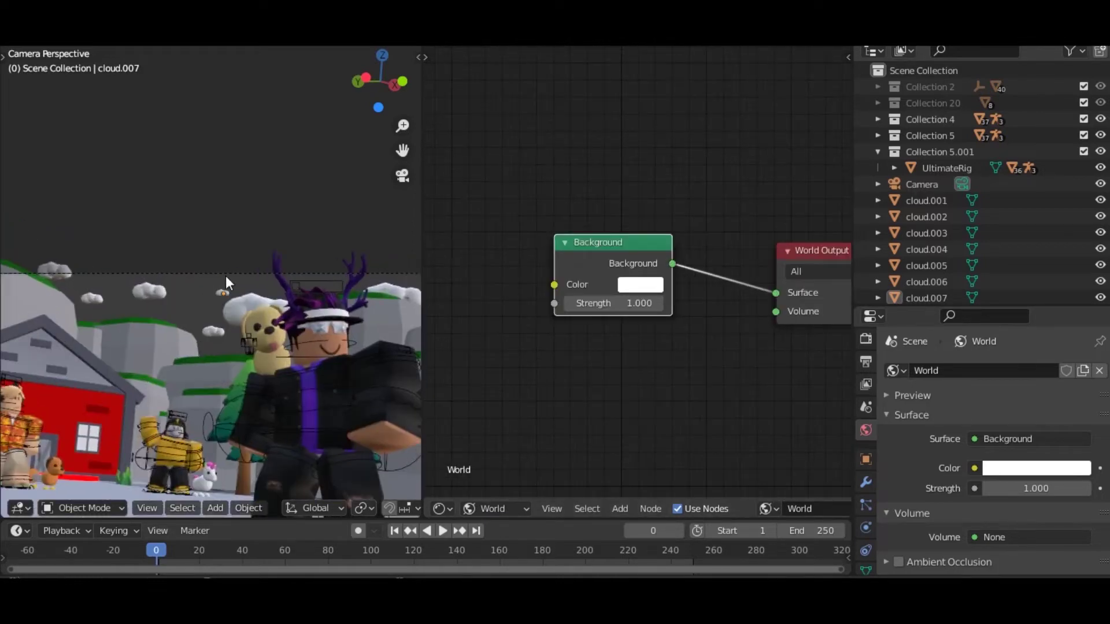
scroll(226, 276, "down", 4)
middle_click_drag(272, 312, 282, 345)
scroll(281, 340, "down", 12)
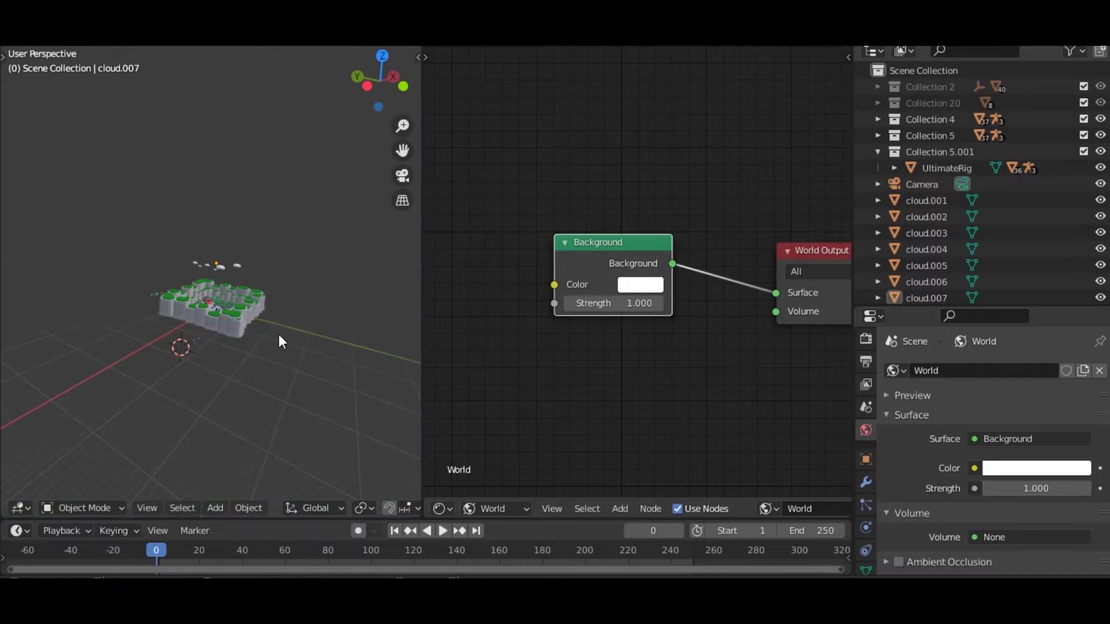
scroll(272, 330, "up", 5)
scroll(213, 279, "up", 2)
key("z")
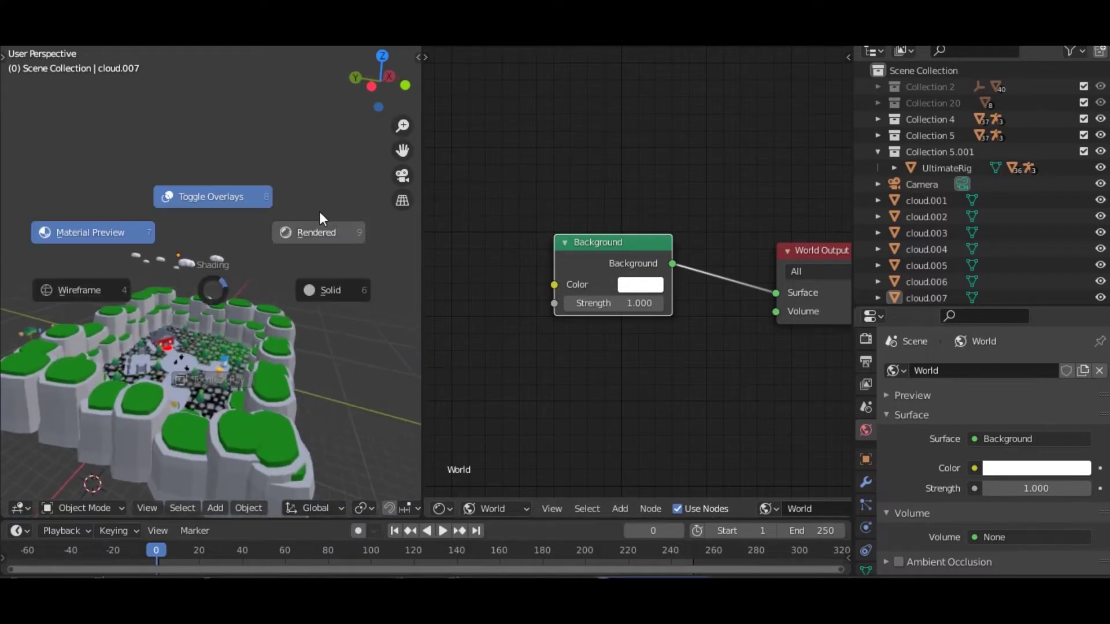
left_click(319, 212)
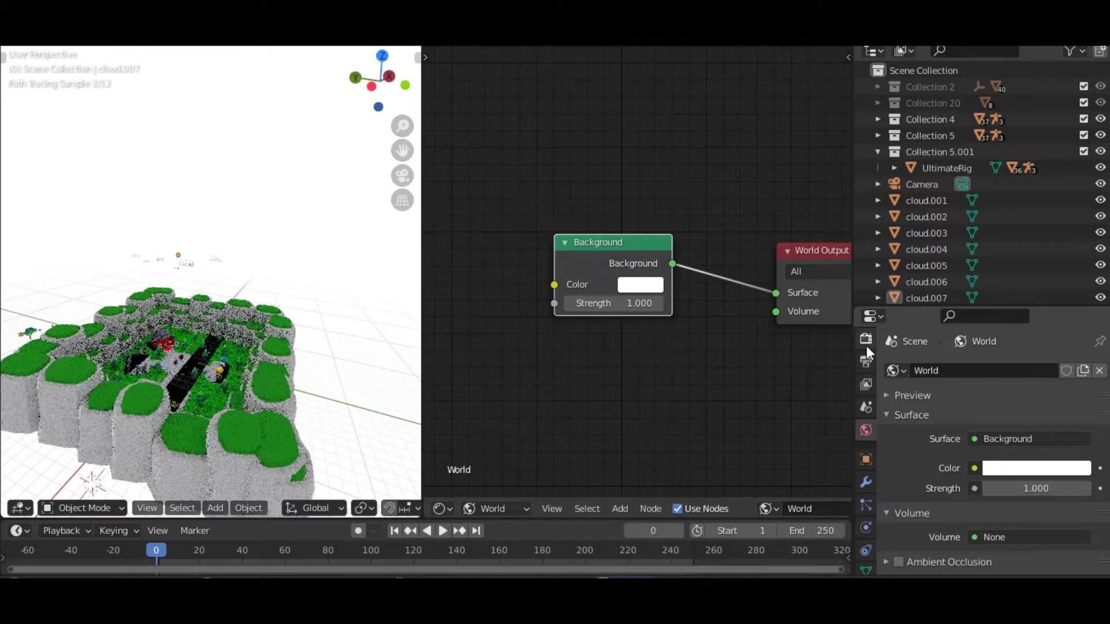
Plug a Sky Texture into the world background's colour
middle_click_drag(670, 338, 710, 346)
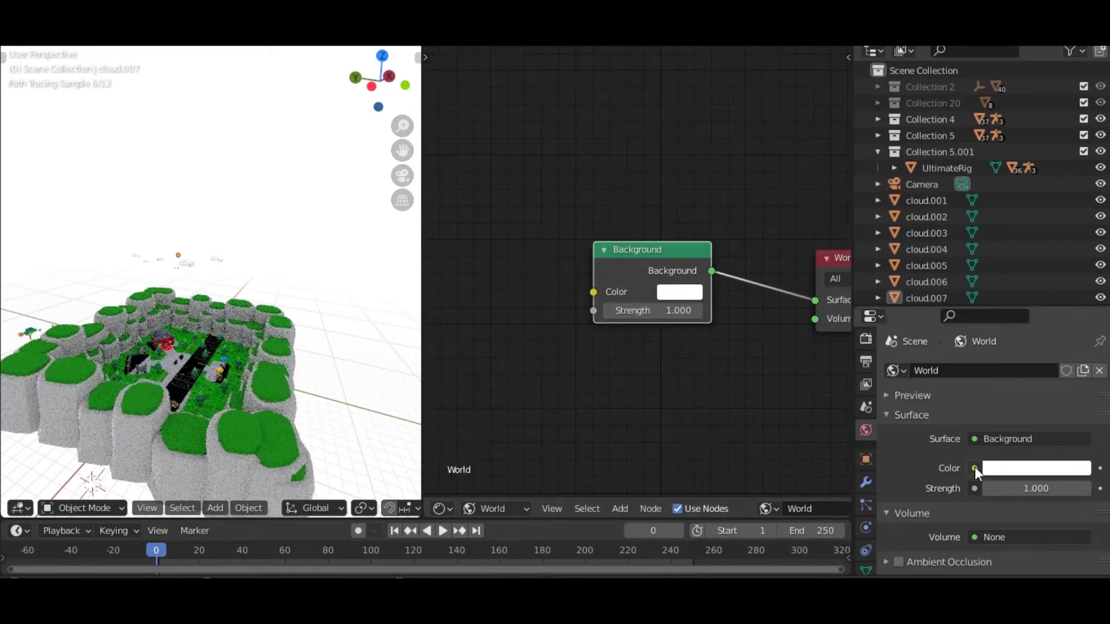
left_click(974, 467)
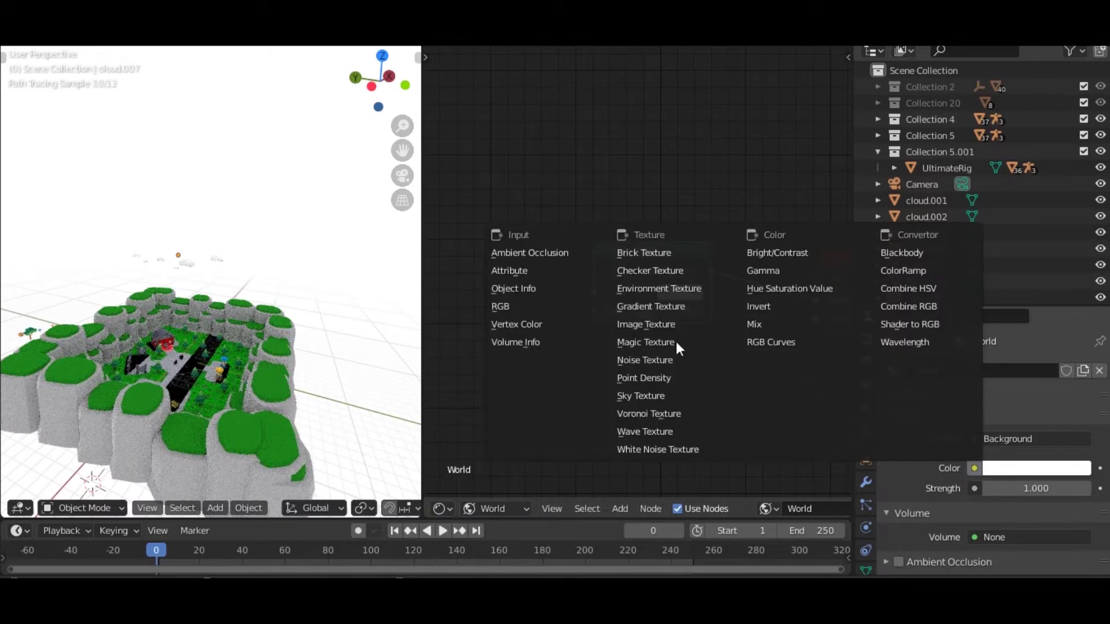
left_click(659, 396)
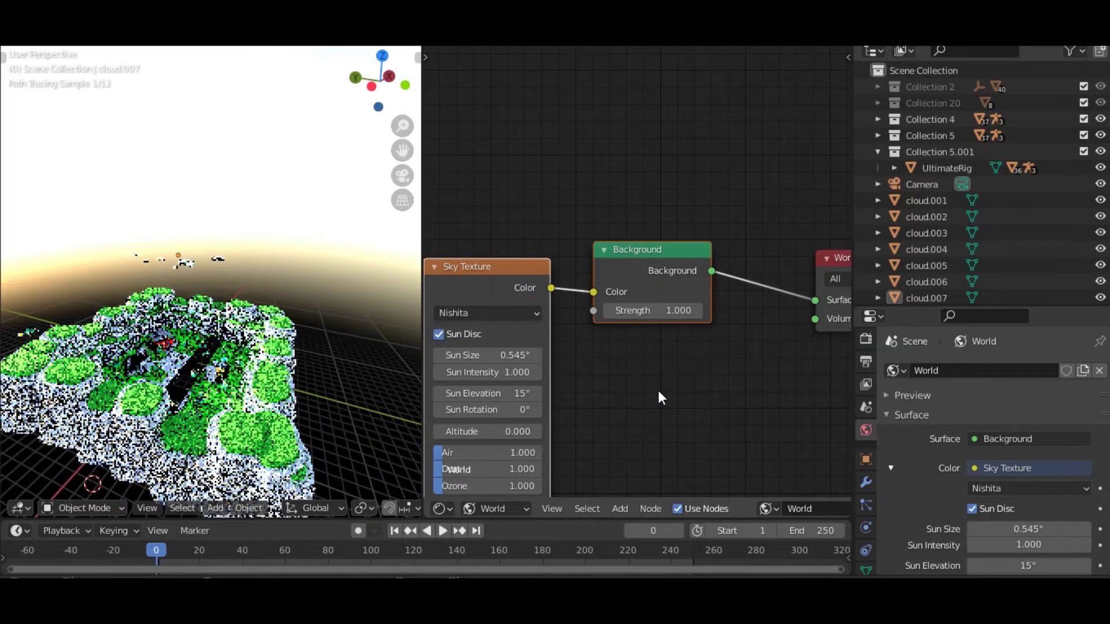
Set the Sky Texture's sun size to 4°, sun intensity to 0.1, sun elevation to 14.5° and altitude to 0.1
middle_click_drag(538, 368, 632, 301)
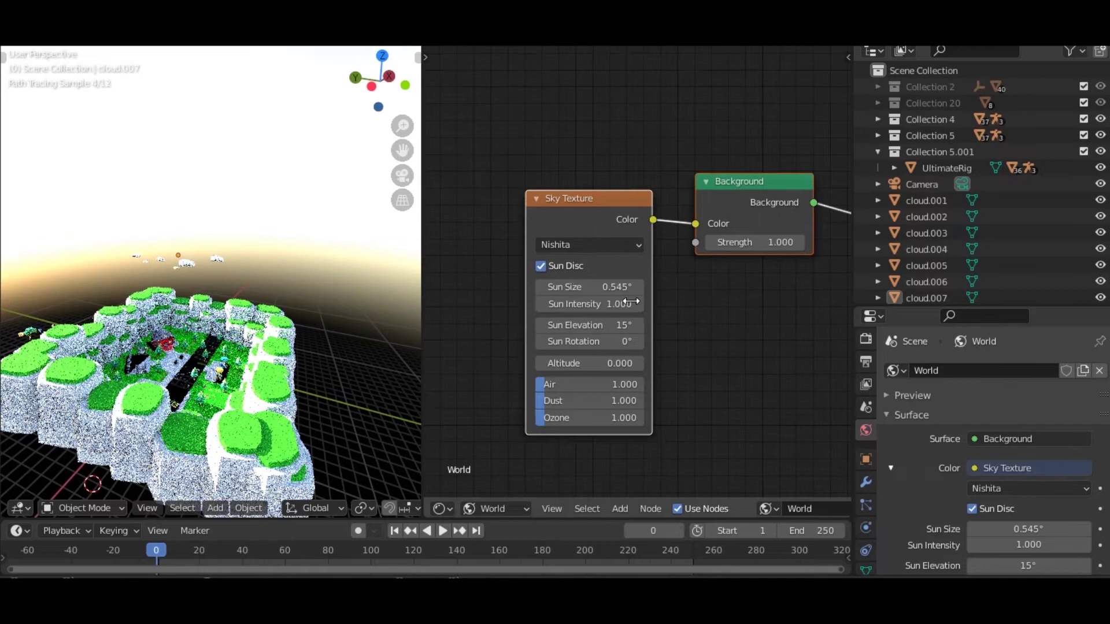
scroll(570, 287, "up", 2)
left_click(571, 291)
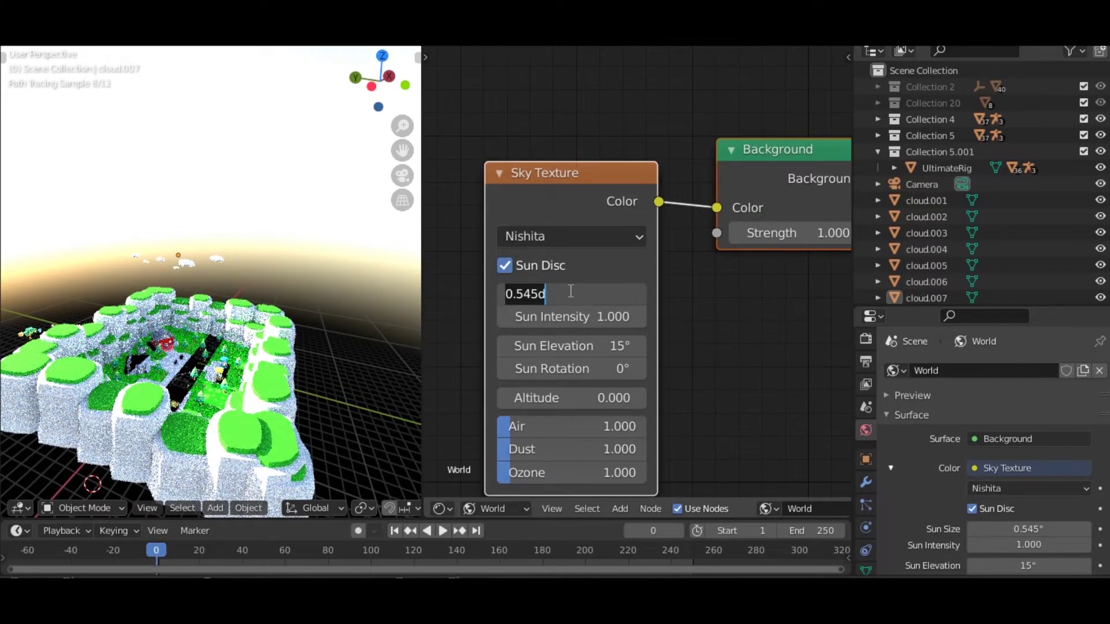
type("4")
key("Tab")
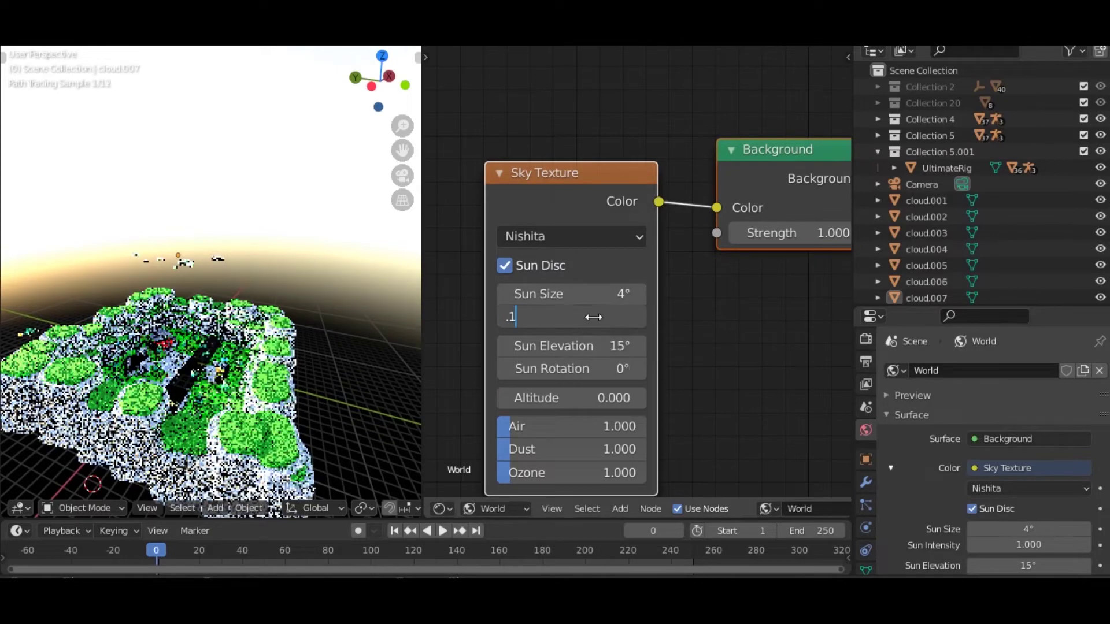
type("0.1")
key("Tab")
type("14.5")
key("Tab")
key("Tab")
type("0.1")
Set the Sky Texture's air to 0.169, dust to 0.154 and ozone to 8
left_click(616, 431)
type("0.169")
key("Return")
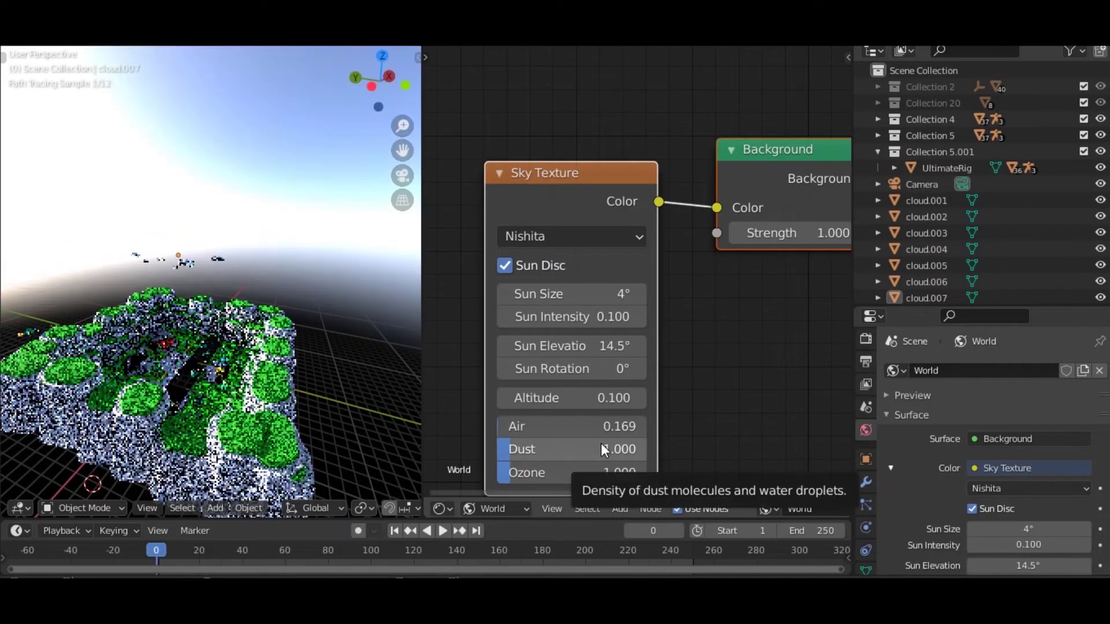
left_click(604, 450)
type("0.154")
left_click(602, 472)
type("8")
Check the rendered sky through the camera, then return the viewport to solid shading outside the camera view
middle_click_drag(249, 347, 26, 357)
key("KP_0")
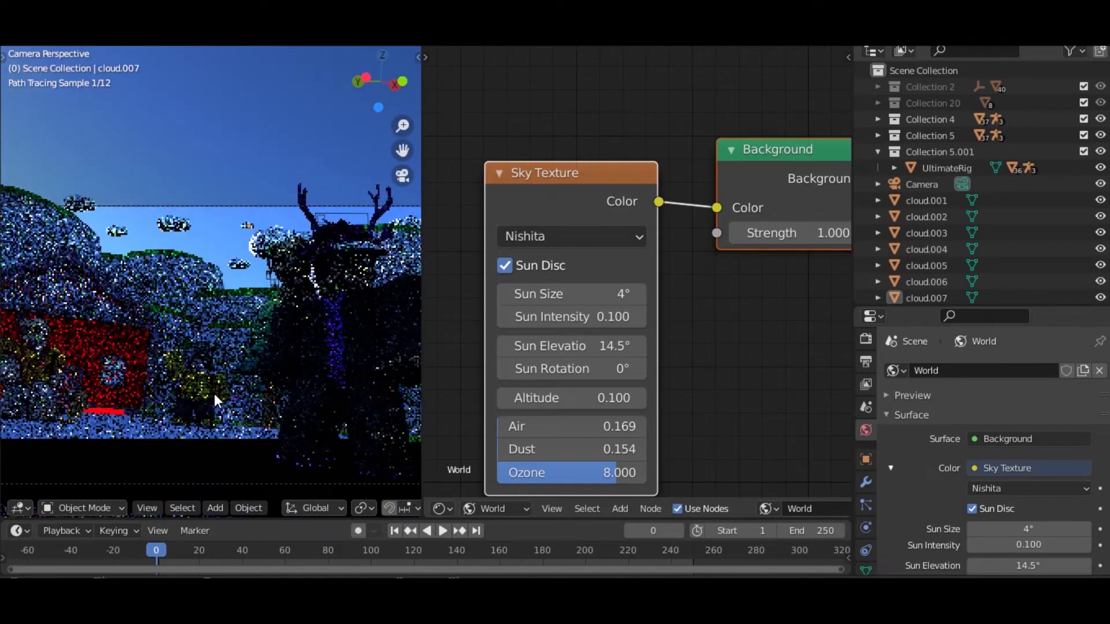
key("KP_0")
scroll(218, 405, "up", 6)
key("z")
left_click(311, 408)
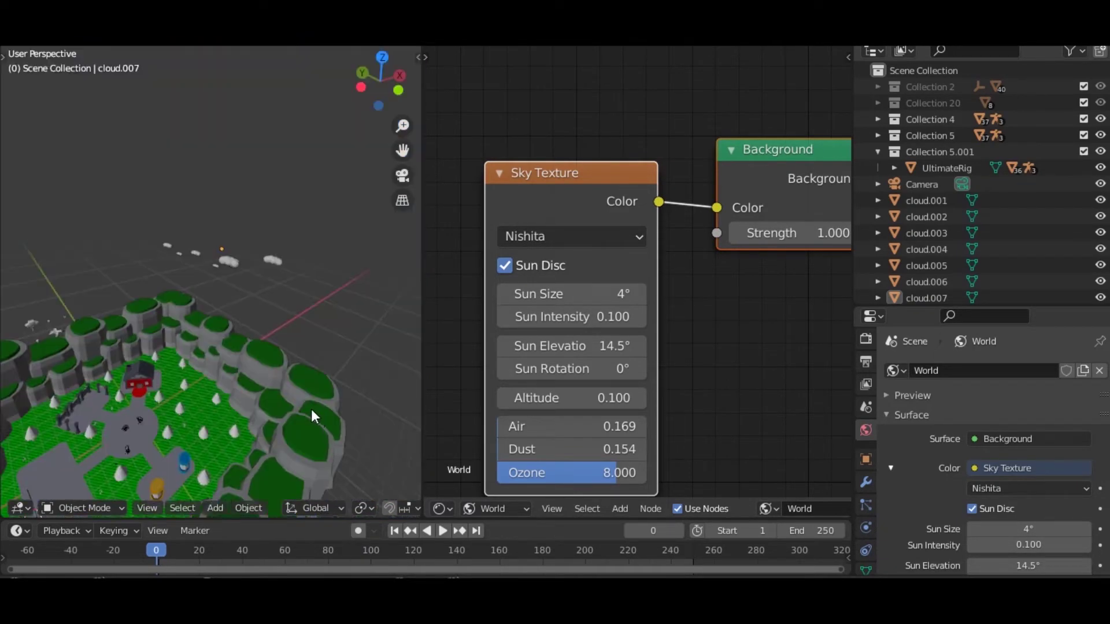
Select the map mesh behind the characters and enter Edit Mode on it
middle_click_drag(311, 409, 231, 457)
key("shift+grave")
key("w")
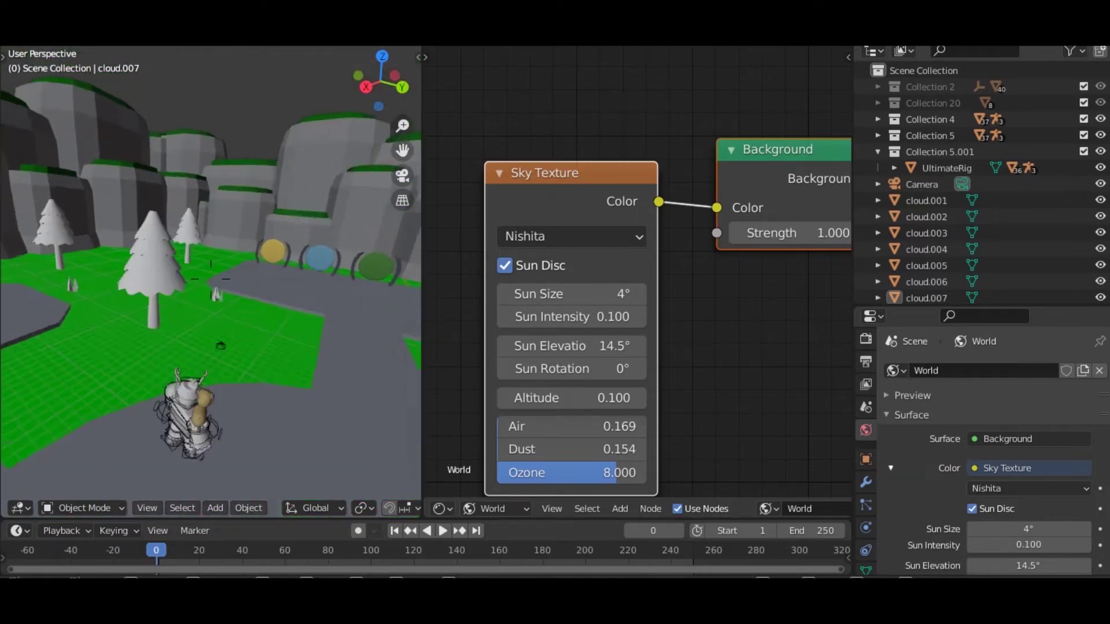
left_click(296, 214)
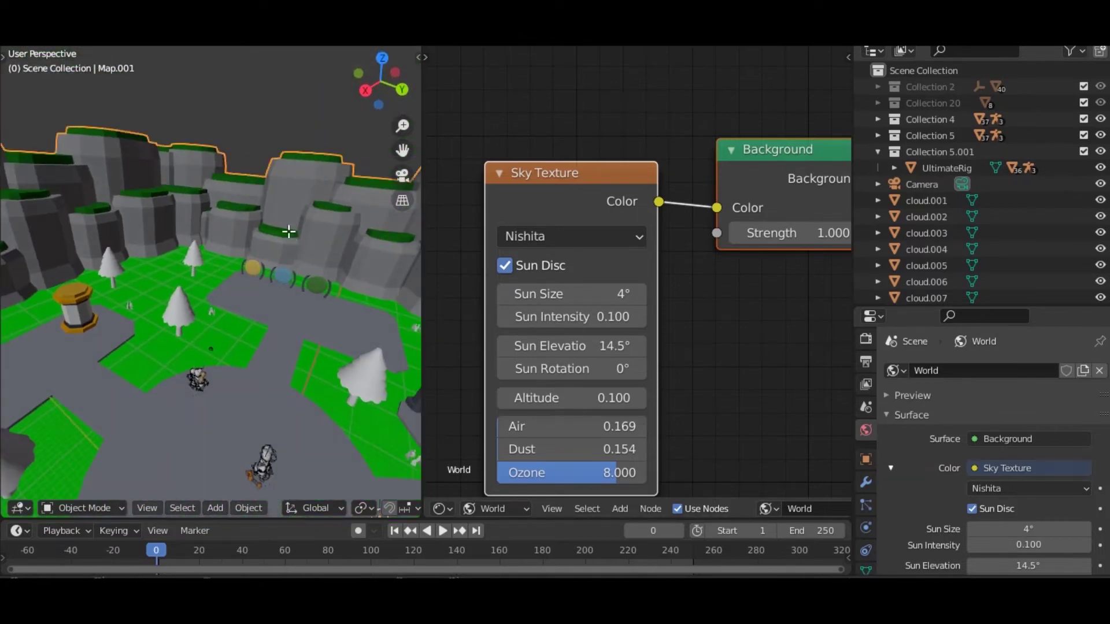
key("Tab")
scroll(149, 309, "down", 8)
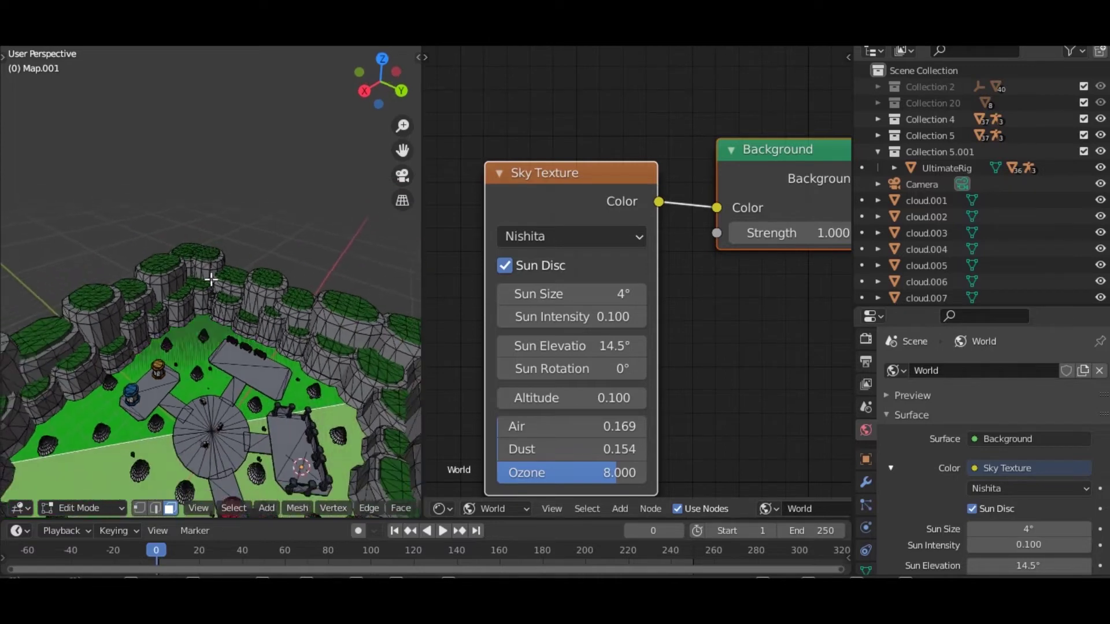
Circle-select the corner section of cliffs outside the camera's view in wireframe and delete its faces
left_click(262, 185)
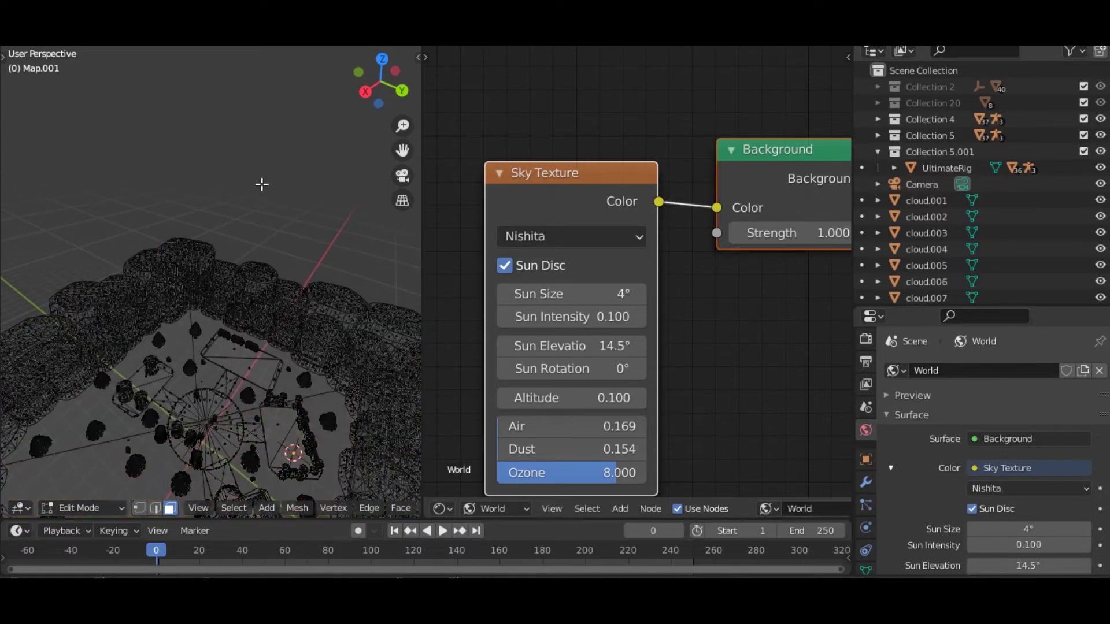
key("c")
scroll(193, 243, "down", 5)
left_click(175, 222)
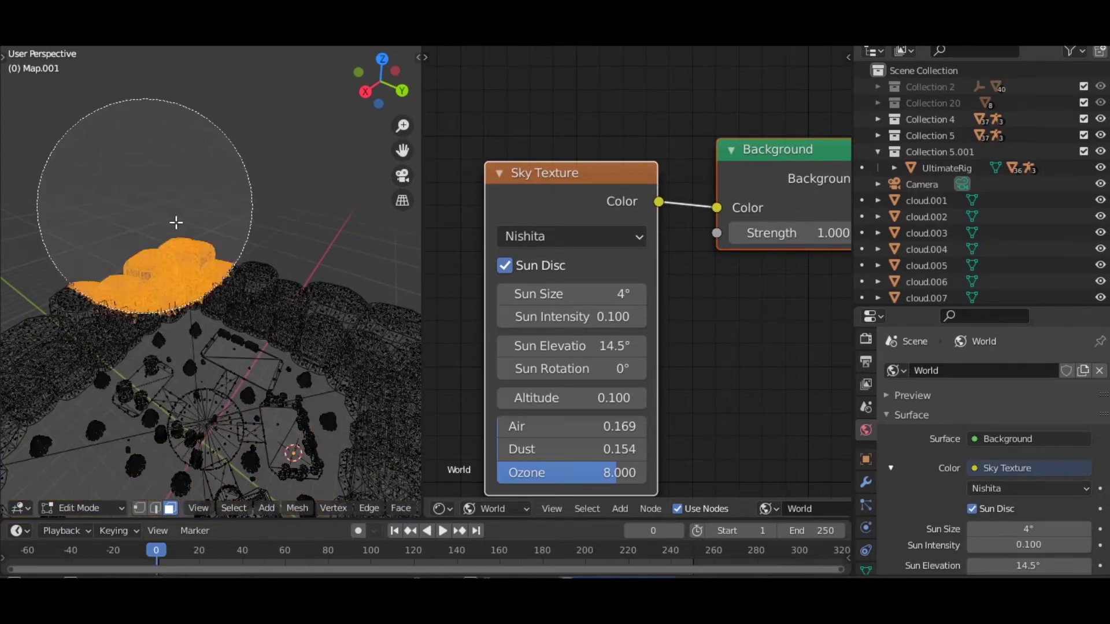
mouse_move(175, 222)
left_mouse_down()
mouse_move(268, 235)
mouse_move(285, 272)
mouse_move(131, 266)
left_mouse_up()
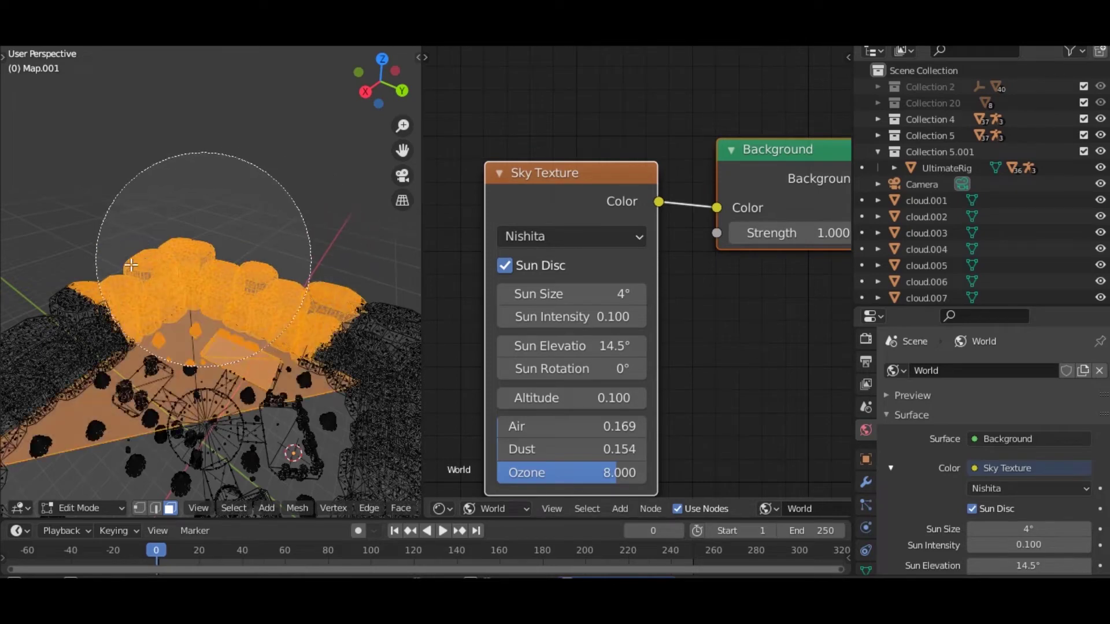
key("Escape")
mouse_move(92, 280)
middle_mouse_down()
mouse_move(210, 277)
mouse_move(199, 263)
middle_mouse_up()
key("c")
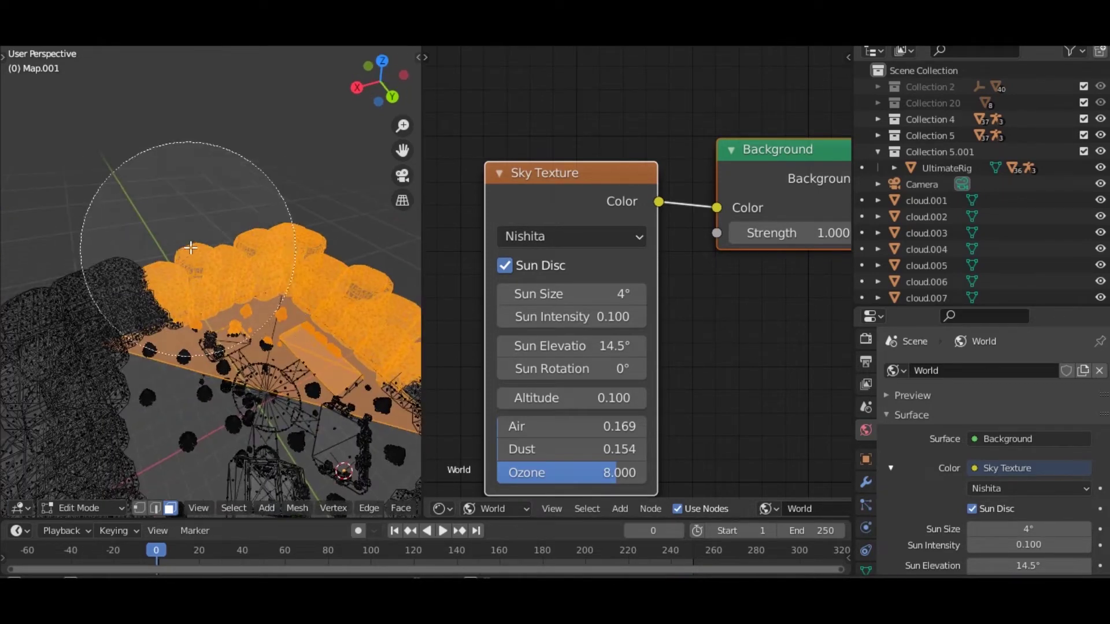
key("Escape")
key("KP_0")
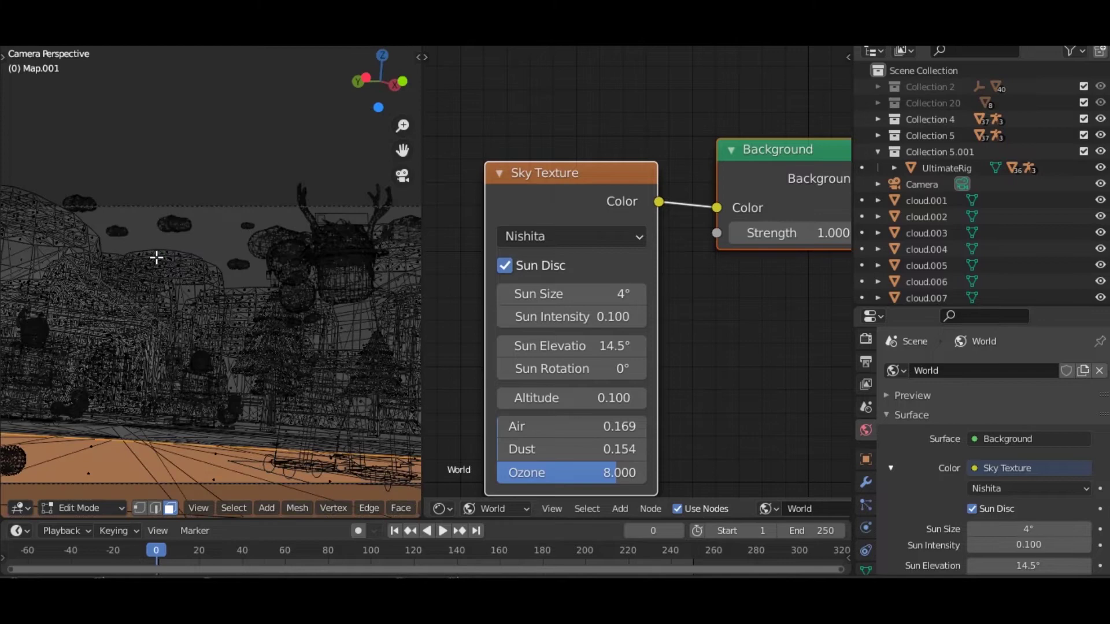
key("z")
left_click(277, 386)
scroll(323, 381, "down", 4)
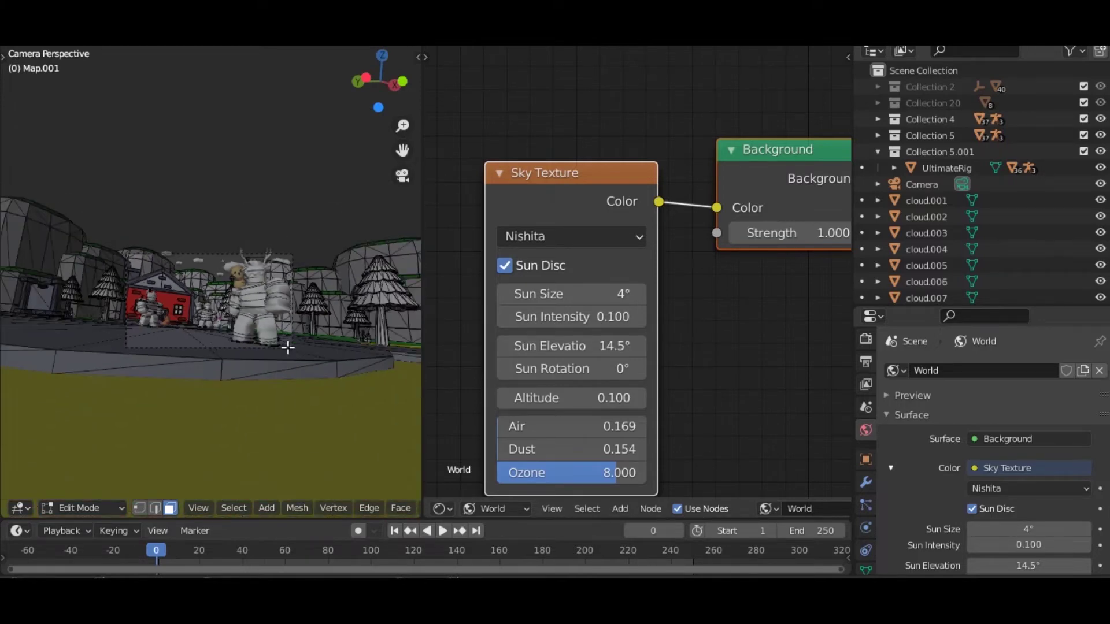
key("x")
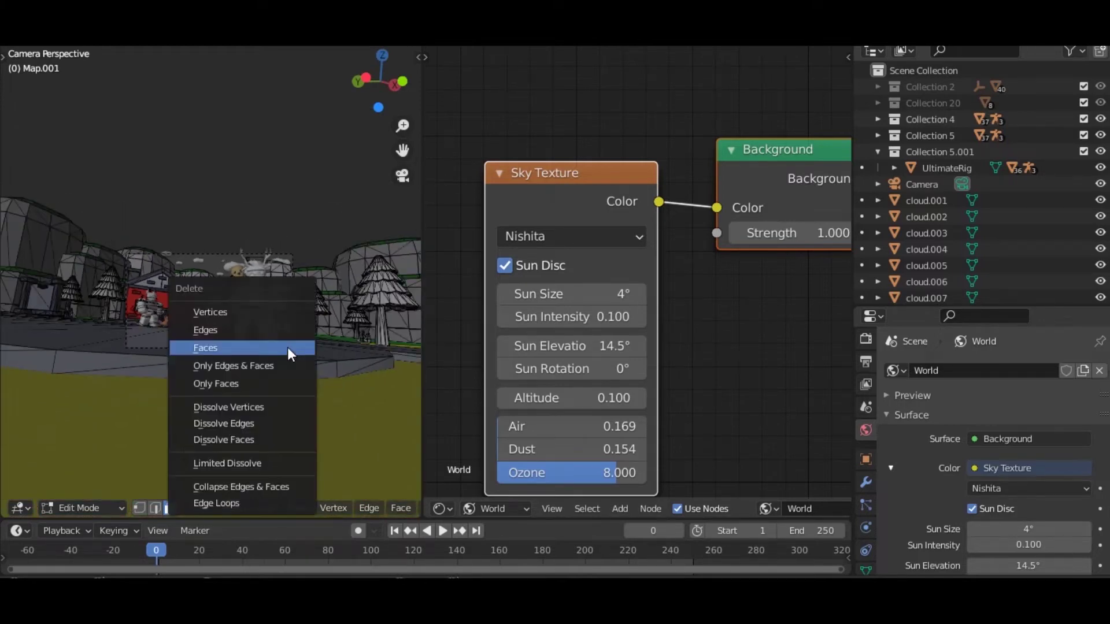
left_click(287, 346)
Delete the faces of the rectangular platform with the blue object in the cleared corner, and return to Object Mode
middle_click_drag(287, 347, 211, 280)
scroll(231, 302, "down", 5)
key("w")
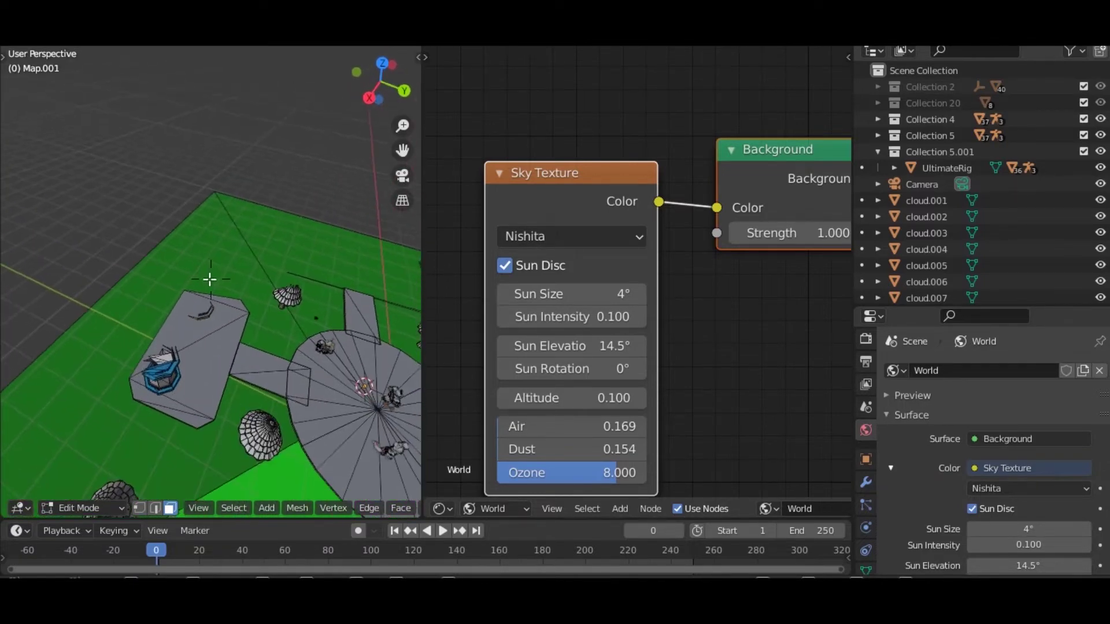
left_click(116, 362)
key("shift+z")
key("c")
mouse_move(163, 372)
left_mouse_down()
mouse_move(235, 285)
mouse_move(293, 256)
left_mouse_up()
key("Escape")
key("x")
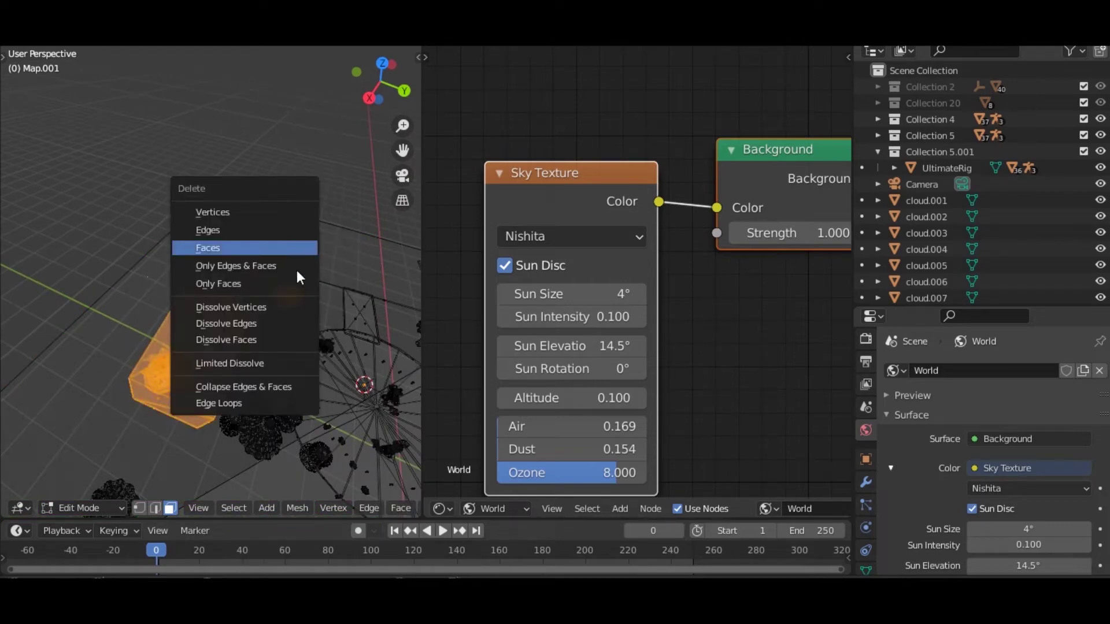
left_click(296, 252)
key("Tab")
Show the opened map in rendered shading and set the Sky Texture's sun rotation to -64°
key("shift+grave")
key("a")
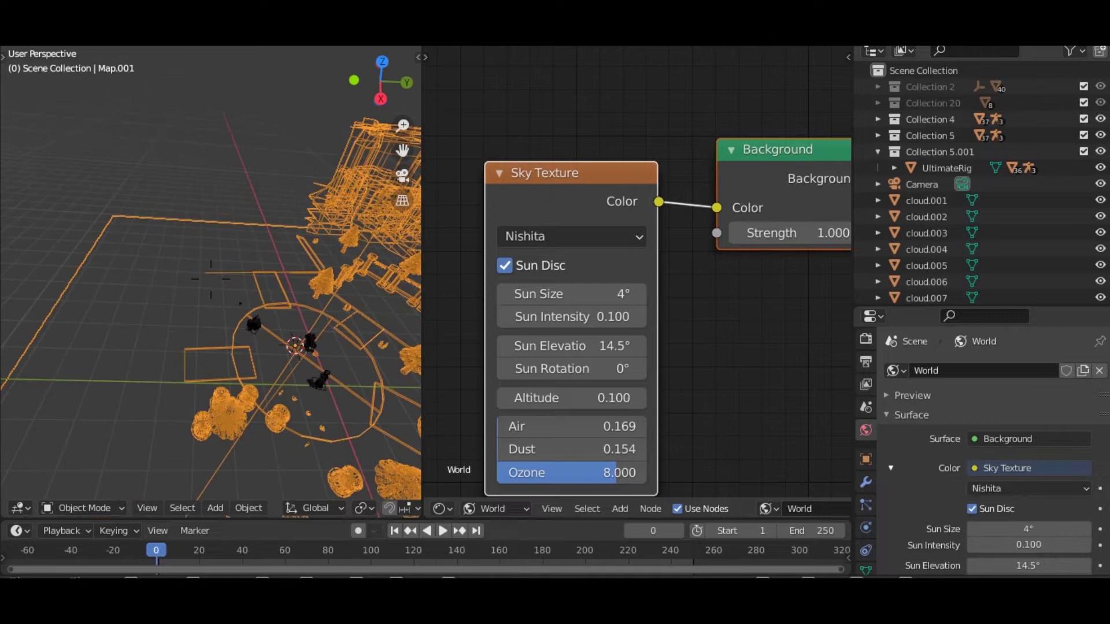
left_click(210, 280)
scroll(193, 415, "down", 2)
key("shift+z")
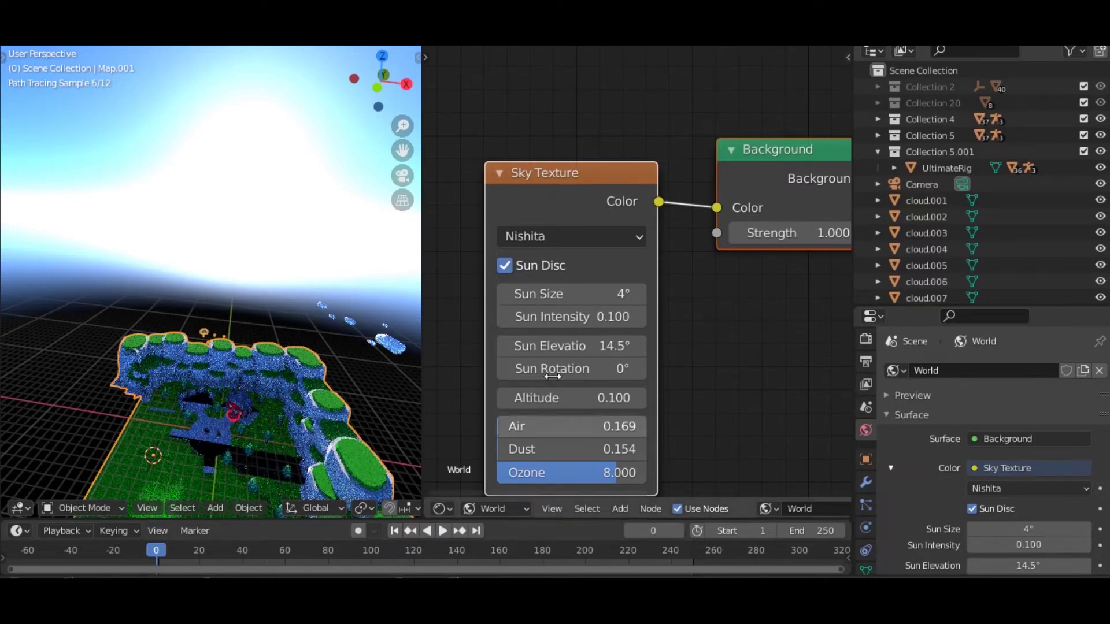
left_click_drag(553, 377, 589, 369)
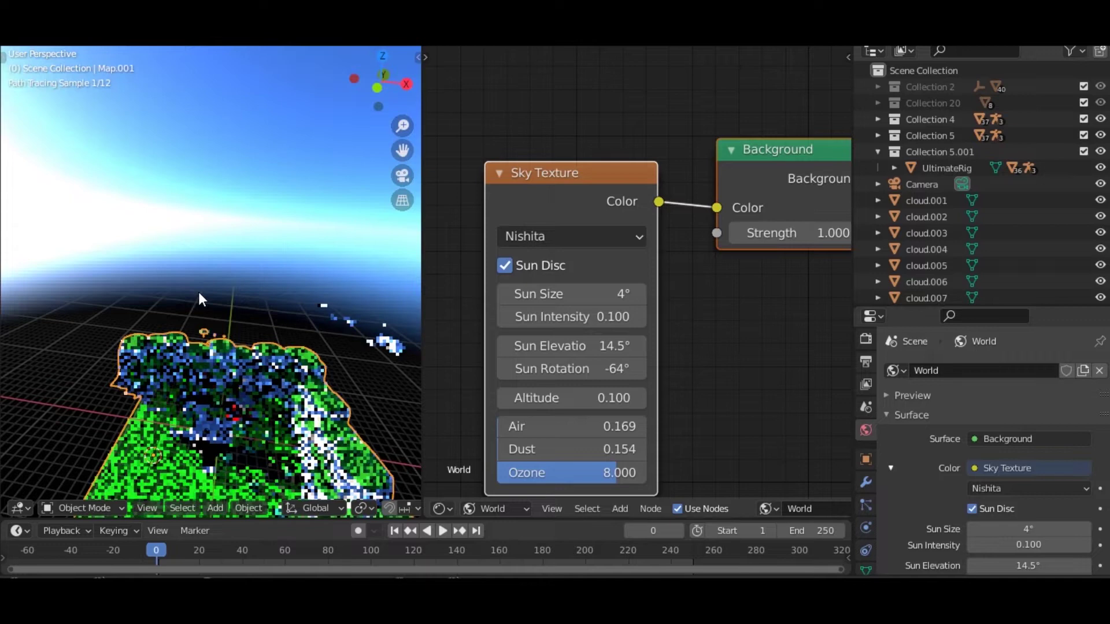
key("shift+grave")
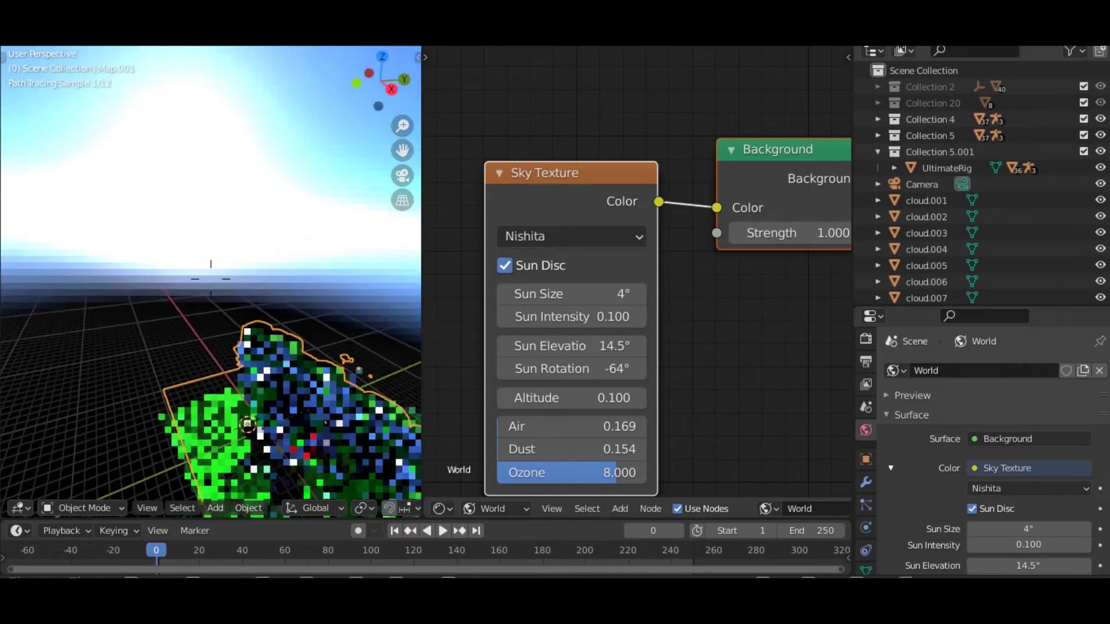
left_click(235, 286)
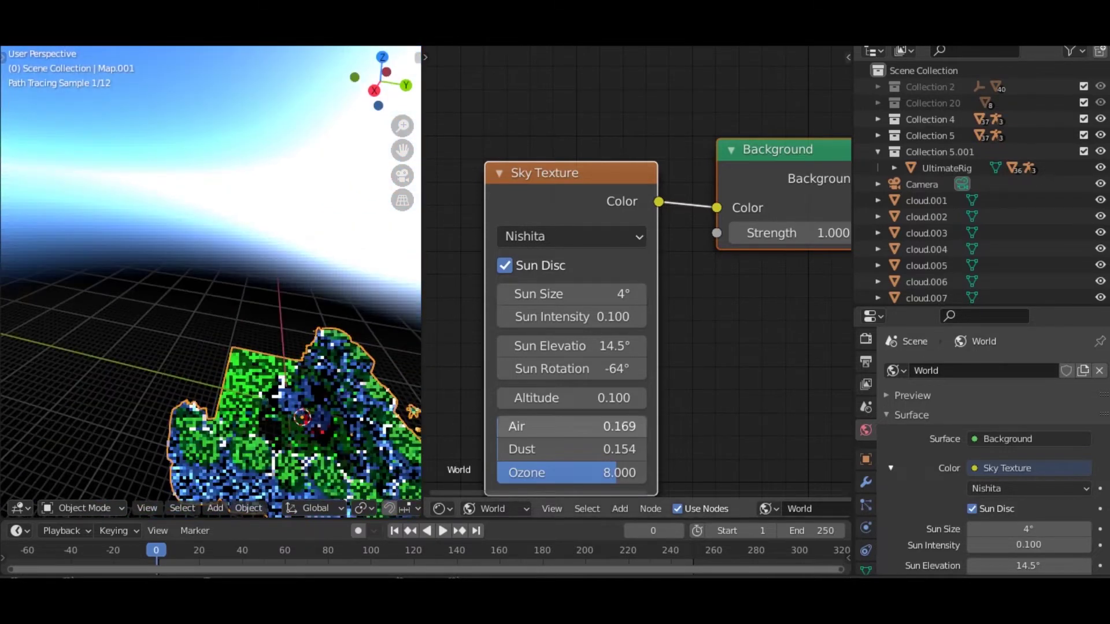
Set the Sky Texture's sun rotation to -152° and view the scene through the camera
left_click_drag(545, 376, 509, 377)
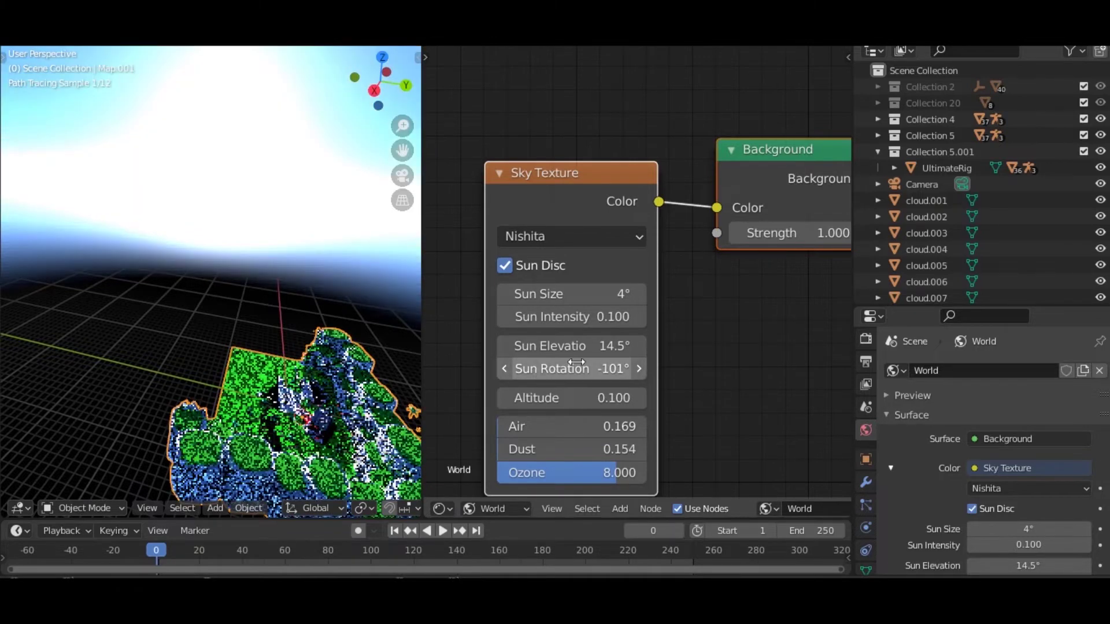
left_click_drag(577, 362, 581, 363)
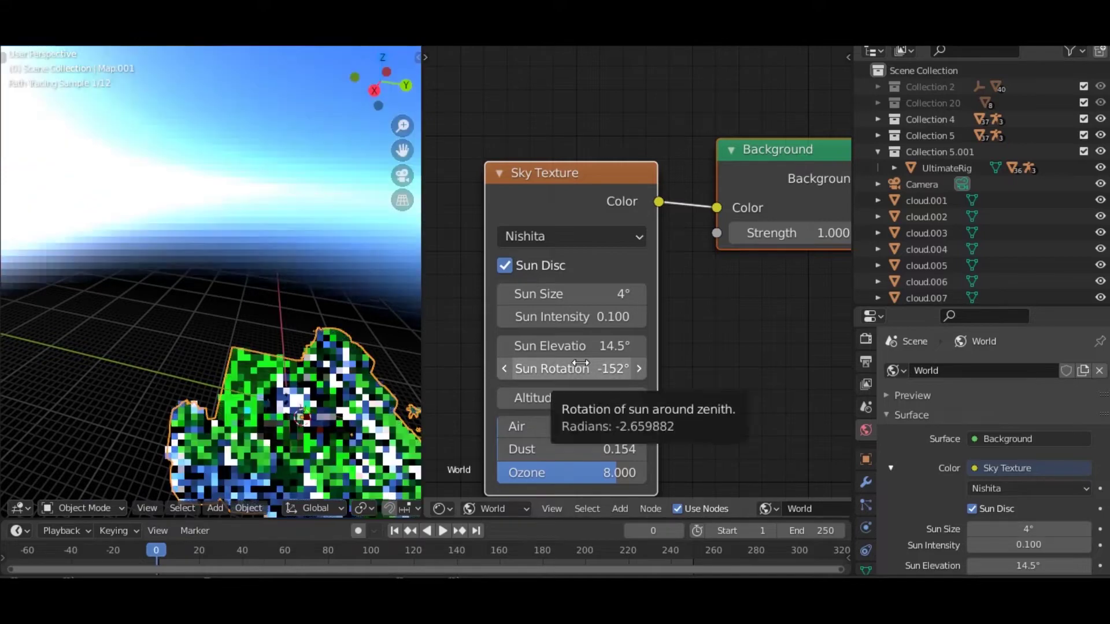
key("KP_0")
scroll(275, 347, "up", 4)
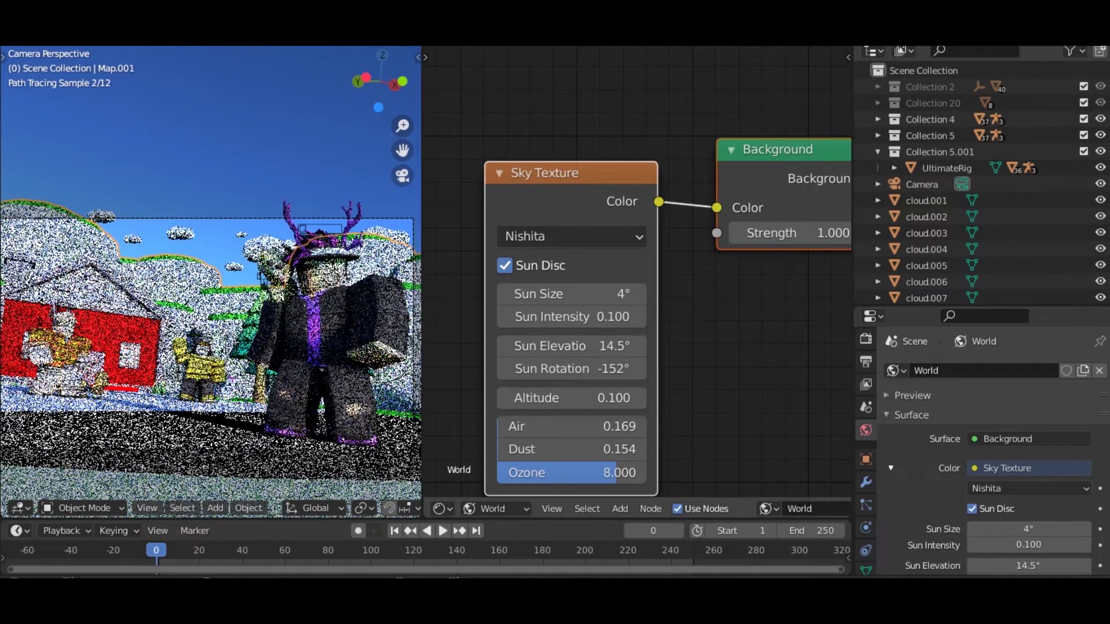
Set the world Background node's strength to 0.4
middle_click_drag(794, 238, 606, 248)
scroll(607, 245, "up", 1)
left_click(609, 242)
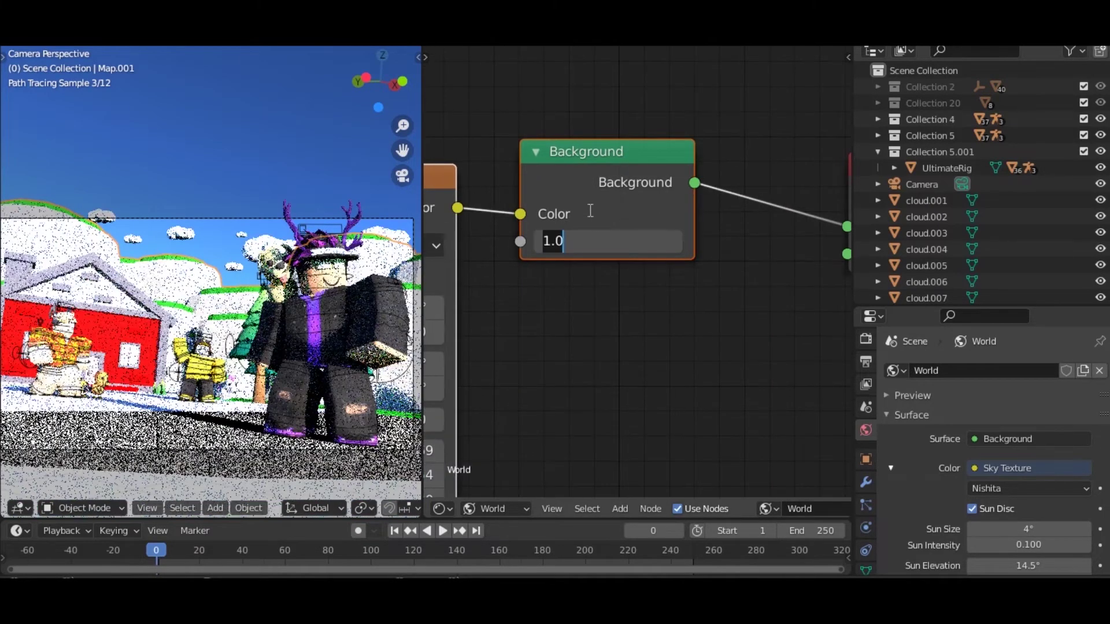
type(".")
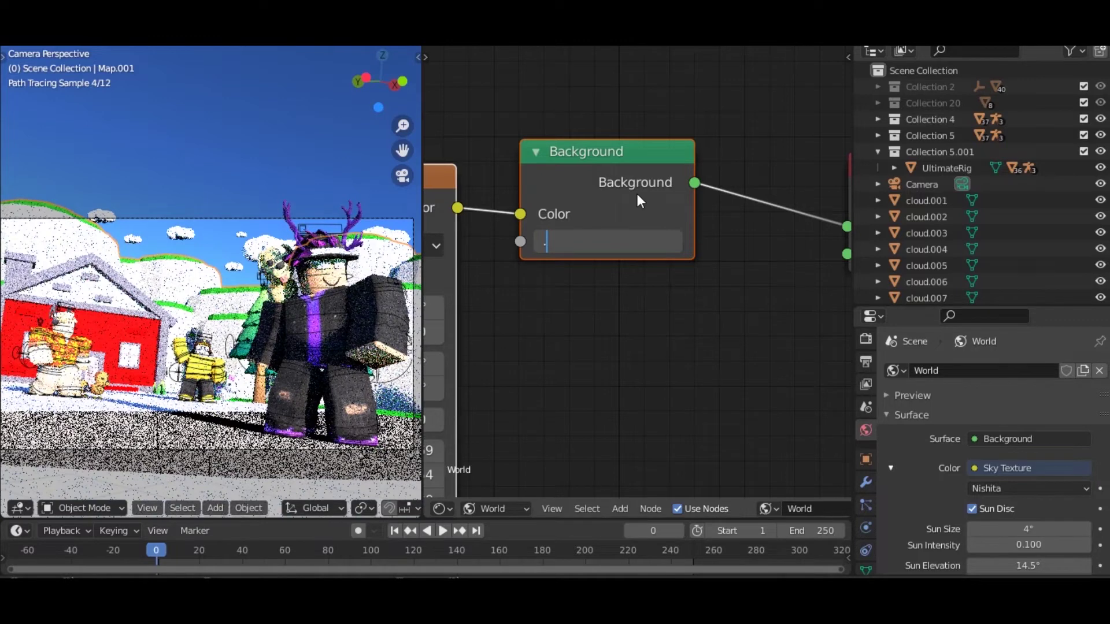
type("4")
key("Return")
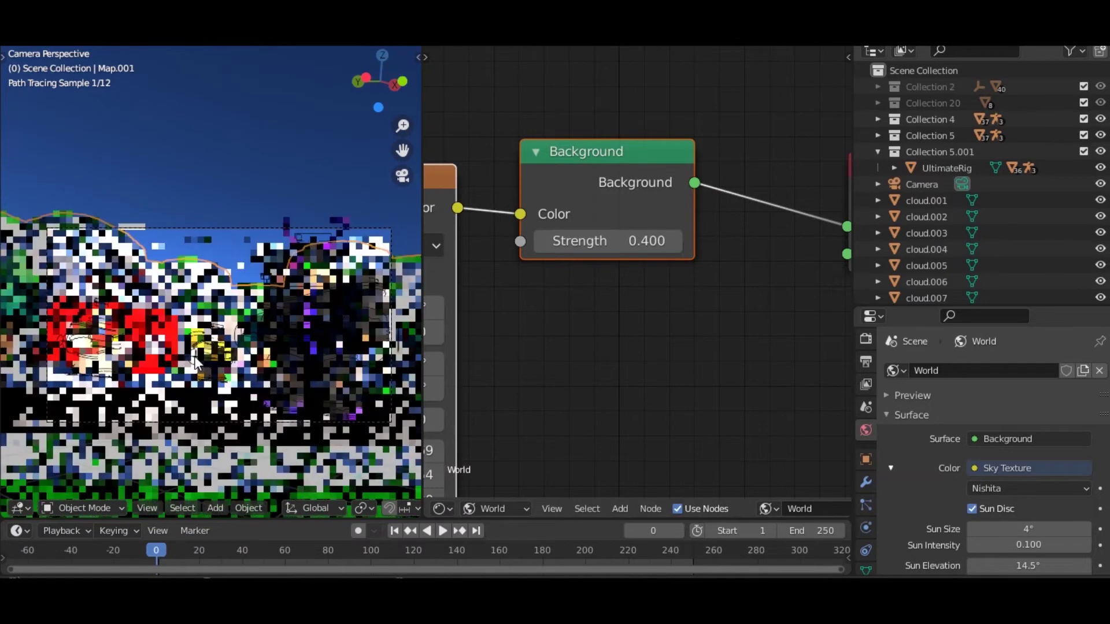
Switch the 3D viewport from rendered to Material Preview shading
key("z")
left_click(351, 348)
key("z")
left_click(193, 303)
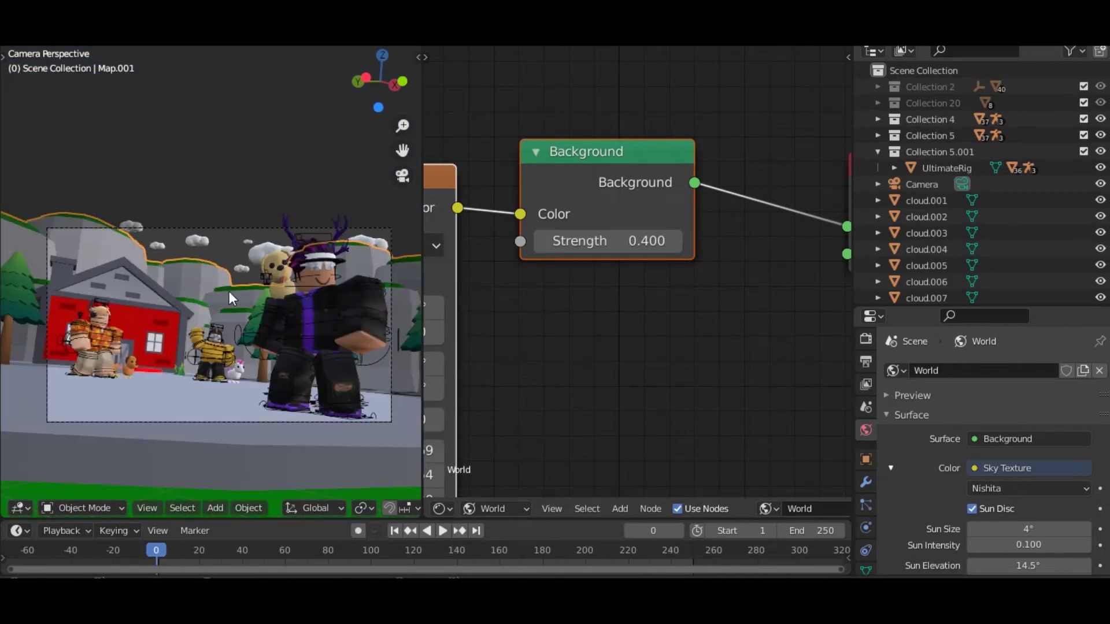
Fly out to the clouds and add a Sun light at the 3D cursor beside the large cloud
middle_click_drag(238, 266, 235, 262)
key("shift+grave")
key("w")
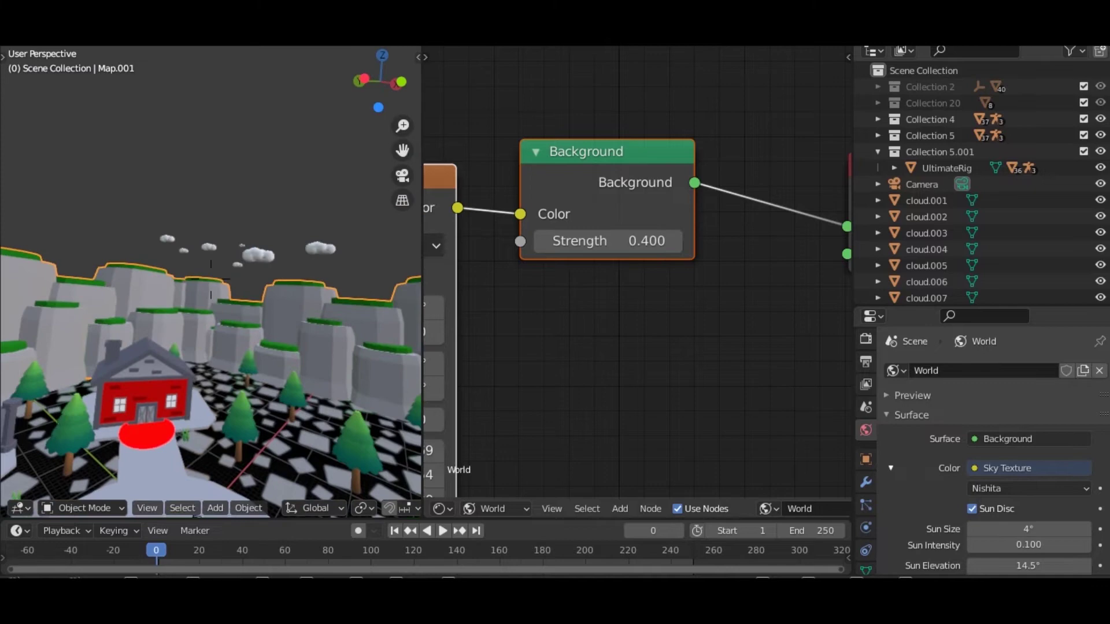
key("e")
key("w")
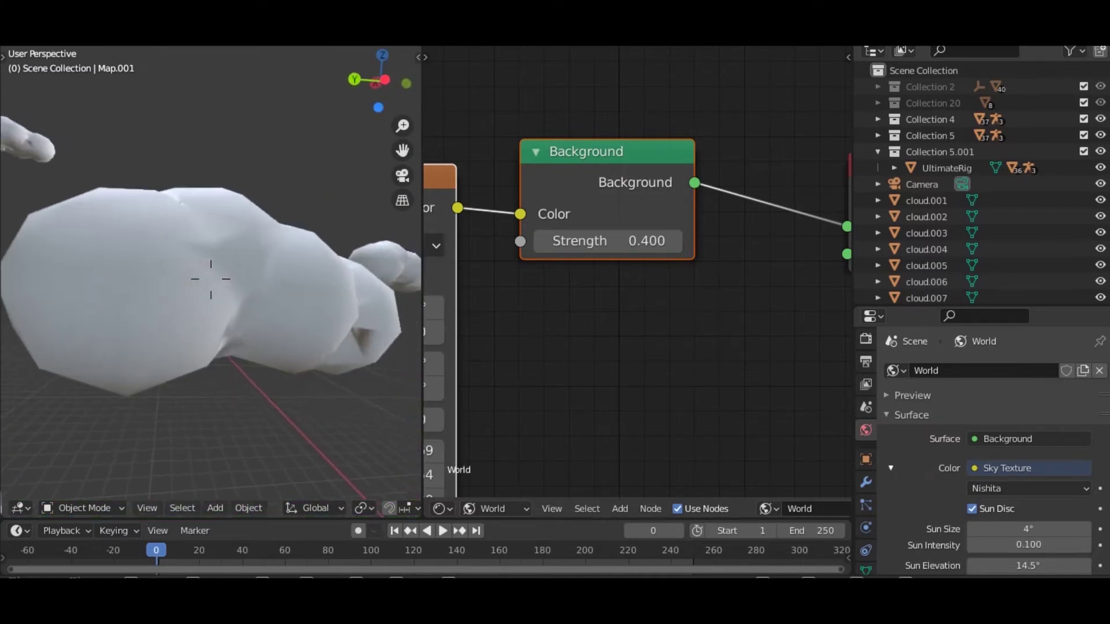
key("s")
left_click(221, 234)
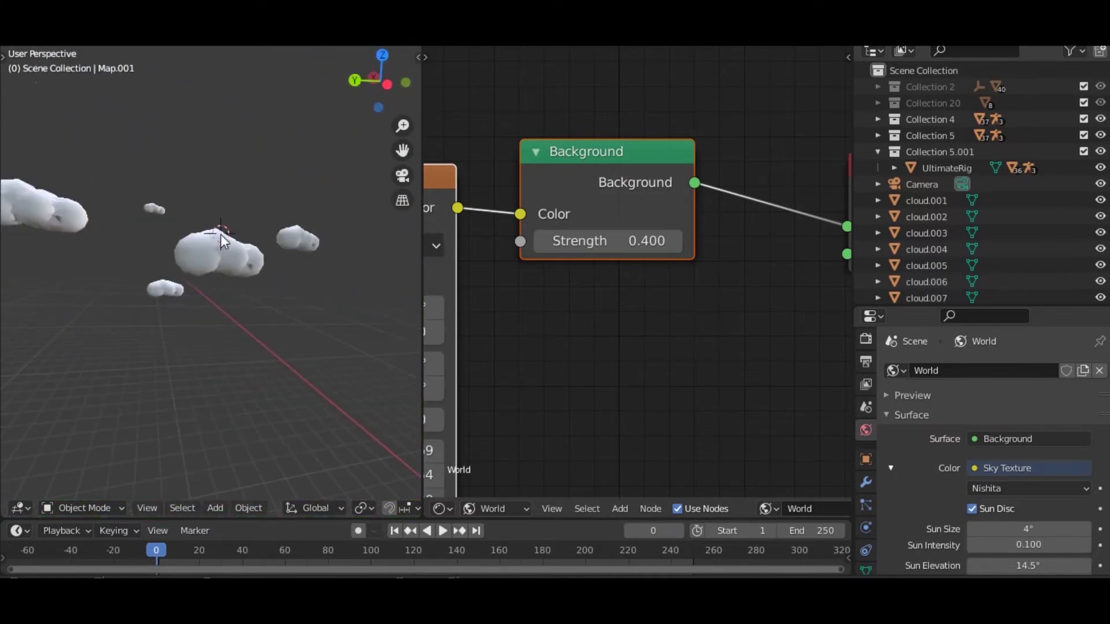
key("shift+a")
mouse_move(198, 262)
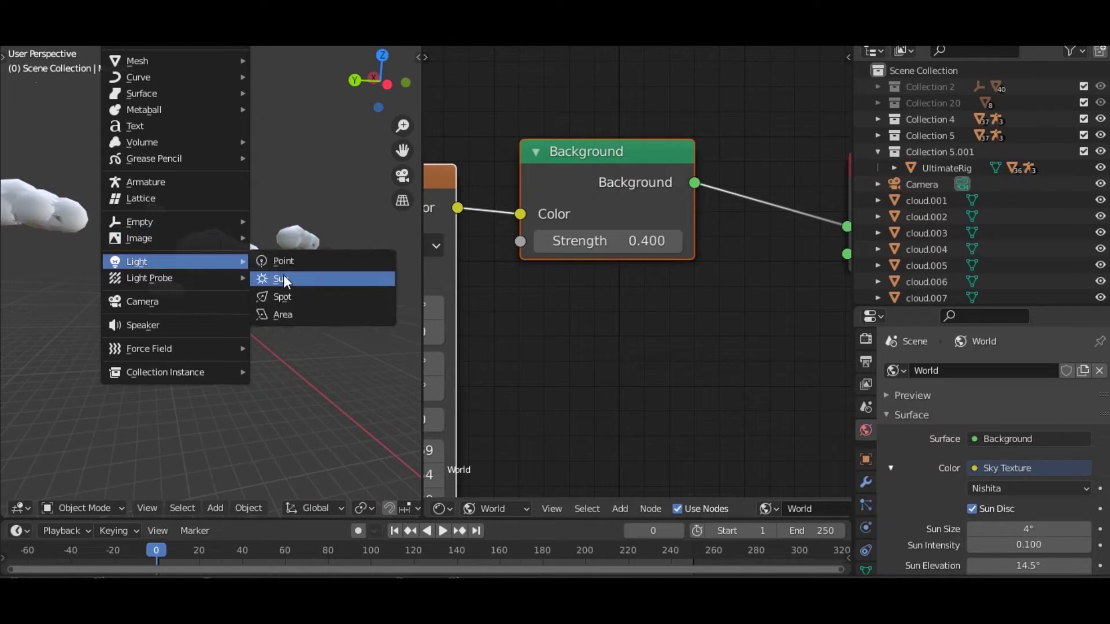
left_click(283, 275)
key("r")
key("r")
left_click(240, 431)
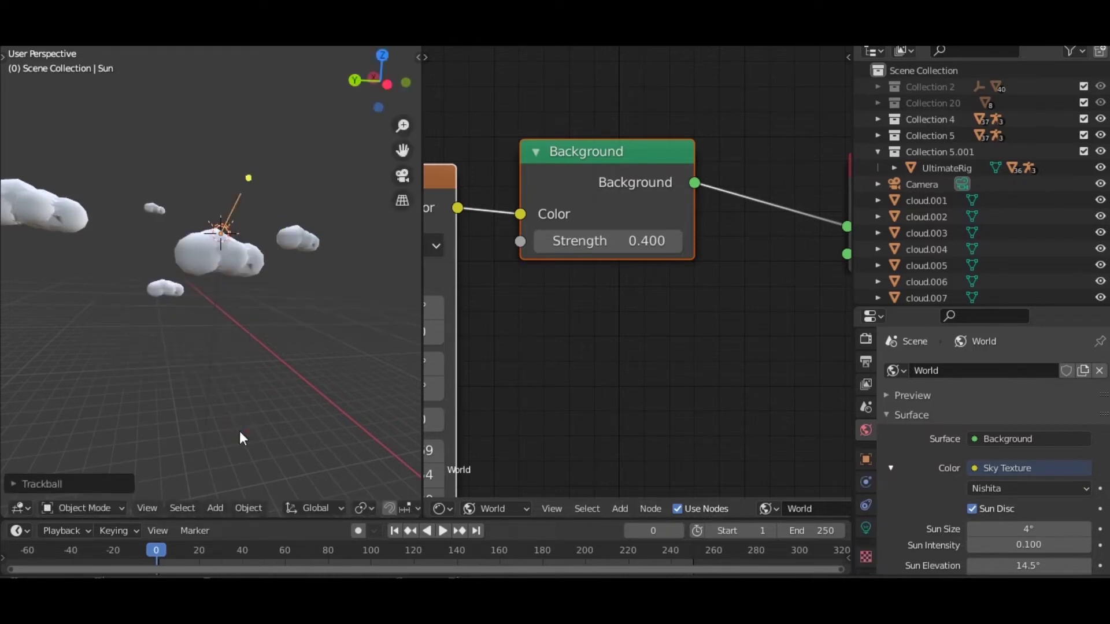
key("alt+r")
Rotate the Sun light 180° about the global Y axis and return to the camera view
key("shift+grave")
key("w")
left_click(211, 281)
key("r")
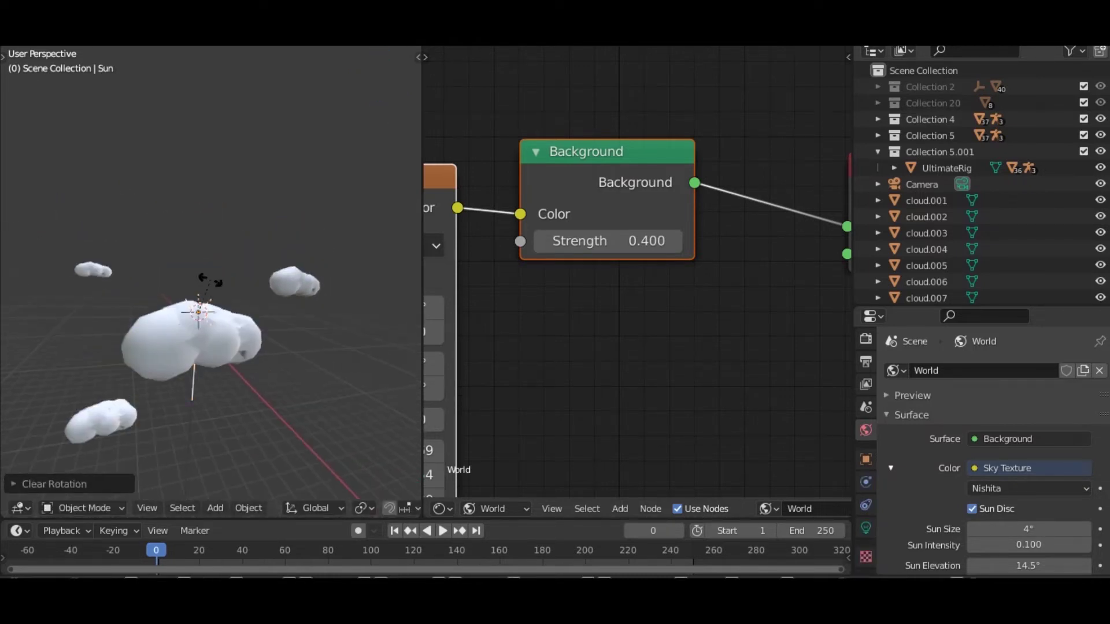
type("ry180")
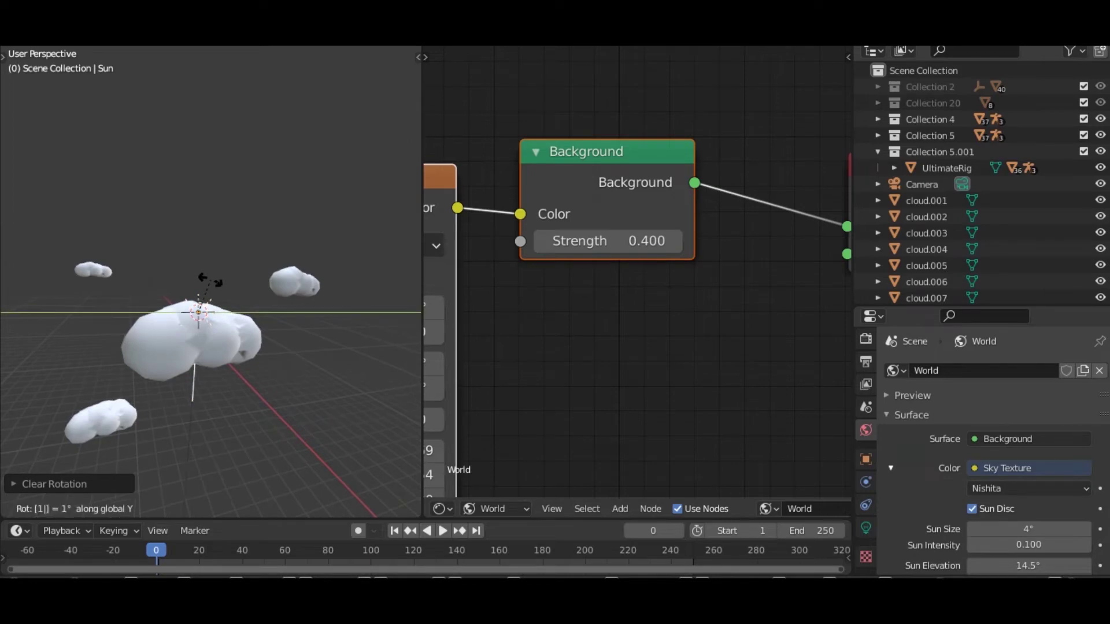
key("Return")
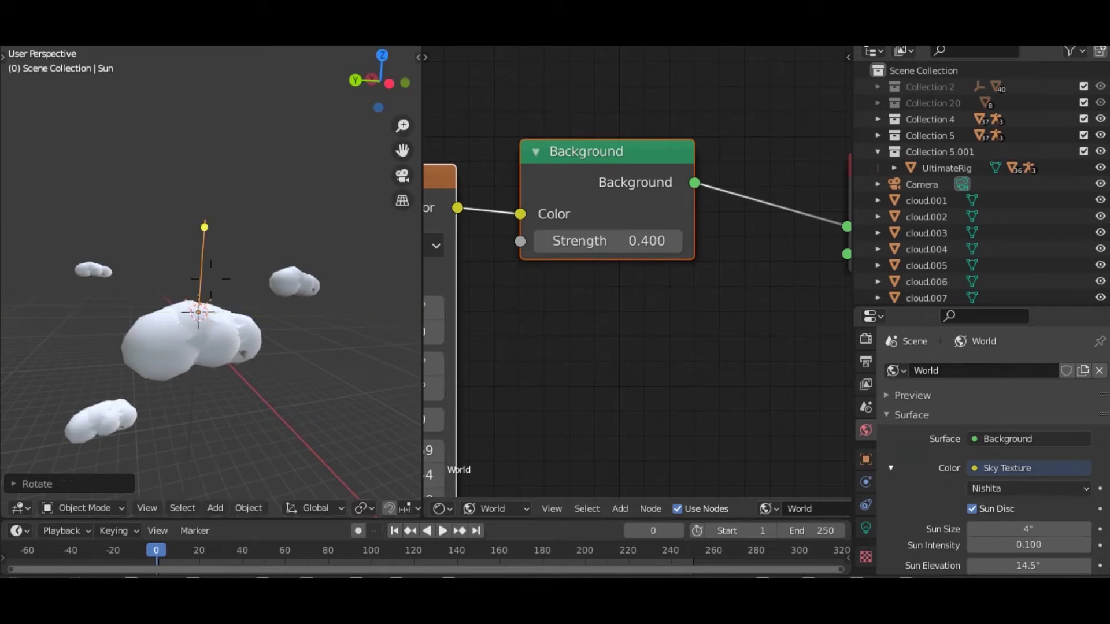
key("KP_0")
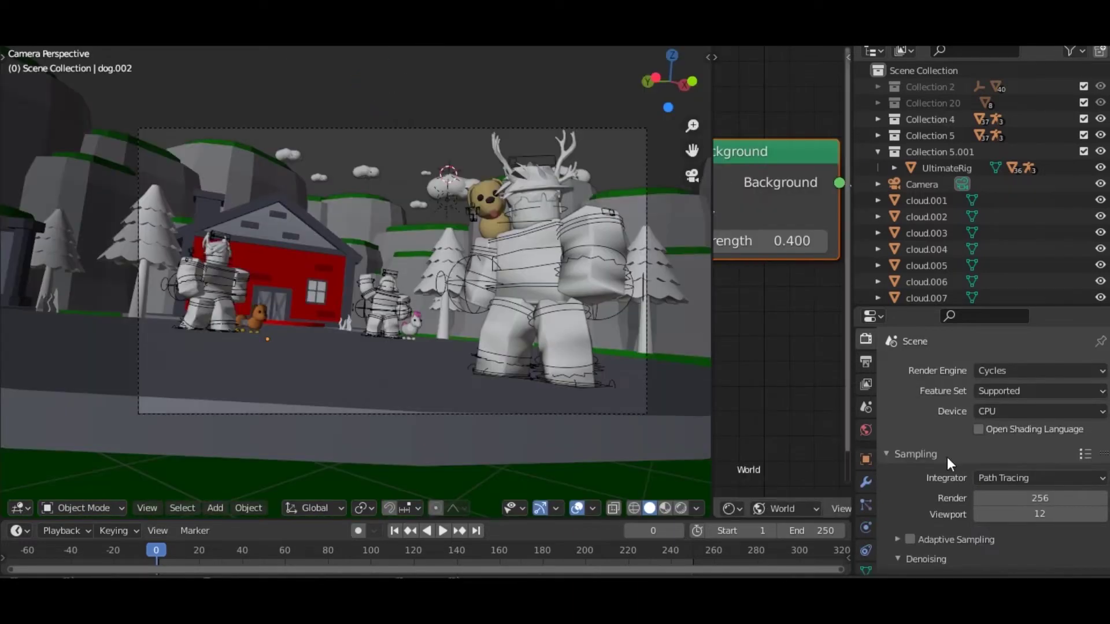
Enable Ambient Occlusion for the world with a factor of 0.24 and preview the scene in rendered shading
left_click(868, 459)
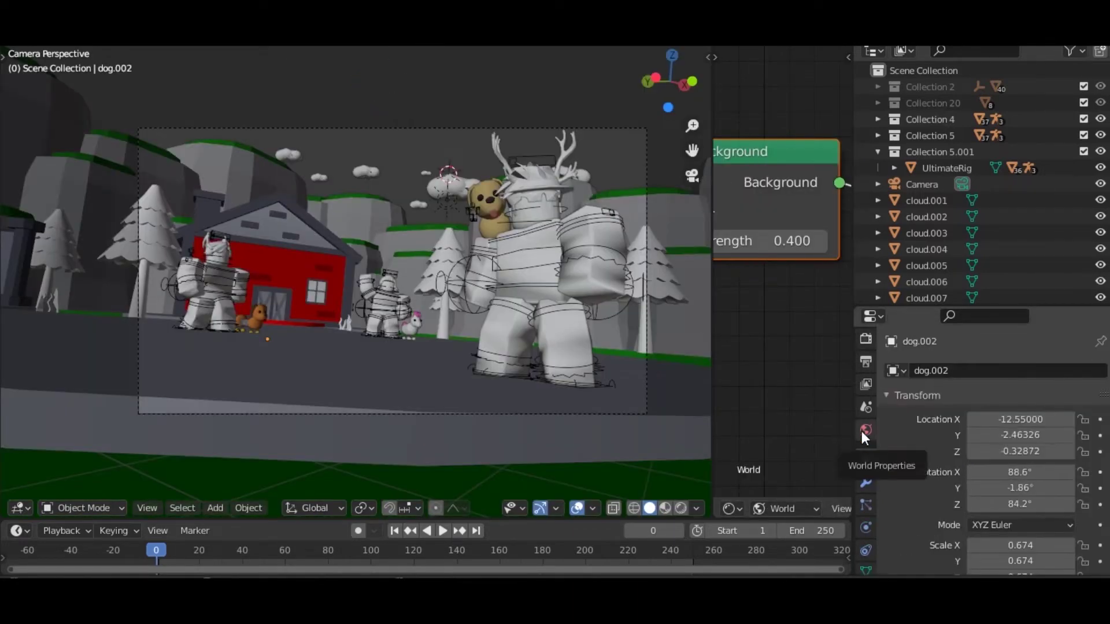
left_click(865, 430)
scroll(977, 529, "down", 6)
scroll(951, 511, "down", 3)
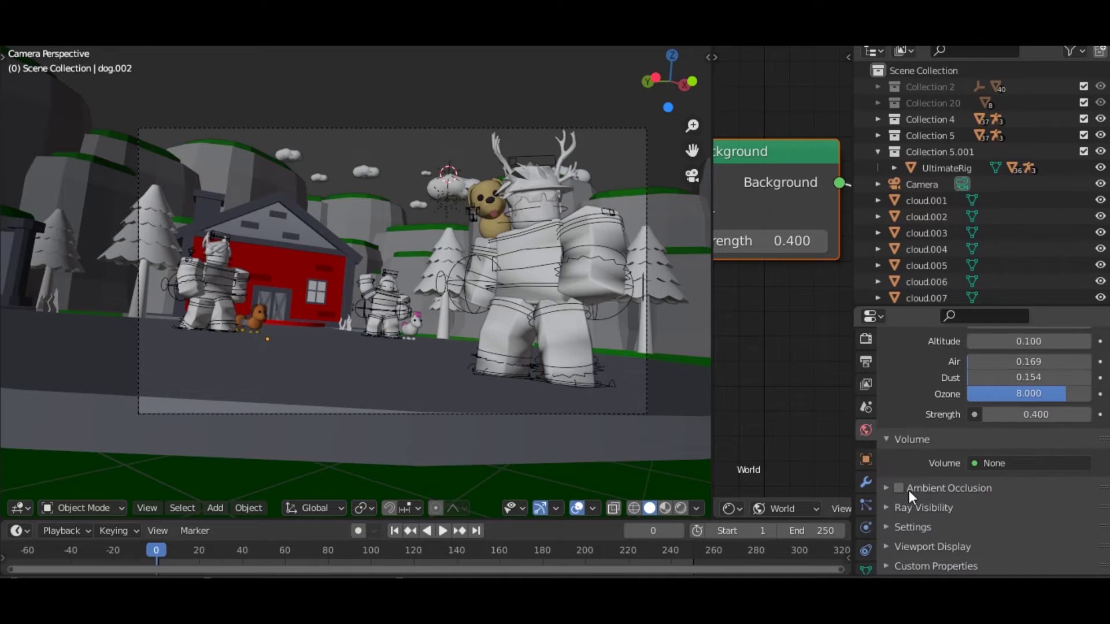
left_click(886, 489)
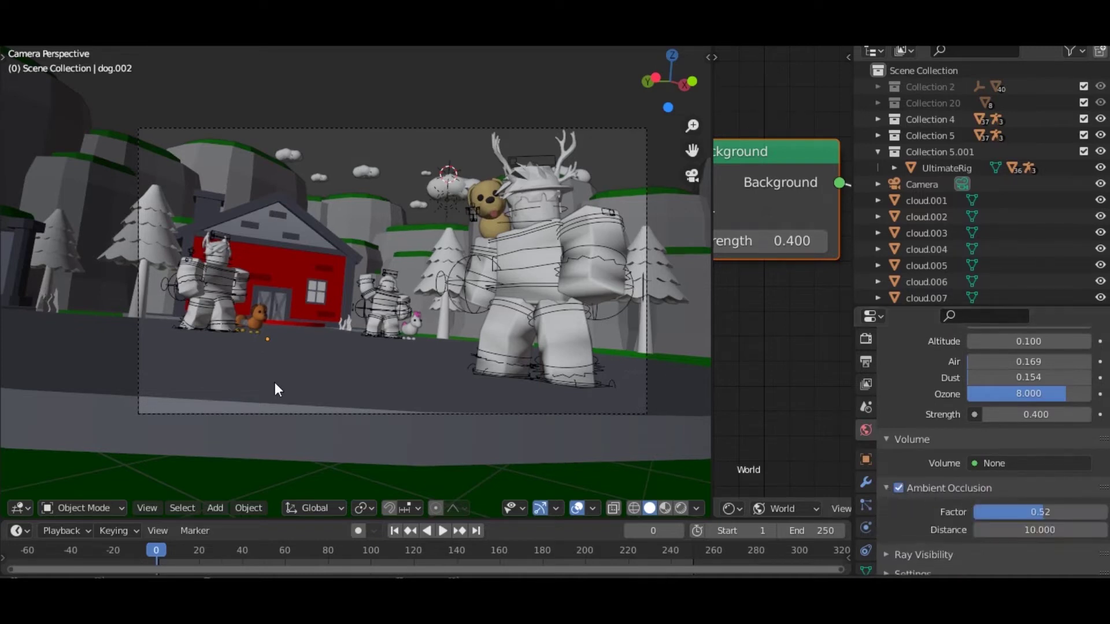
left_click_drag(1045, 514, 1017, 512)
left_click(1056, 513)
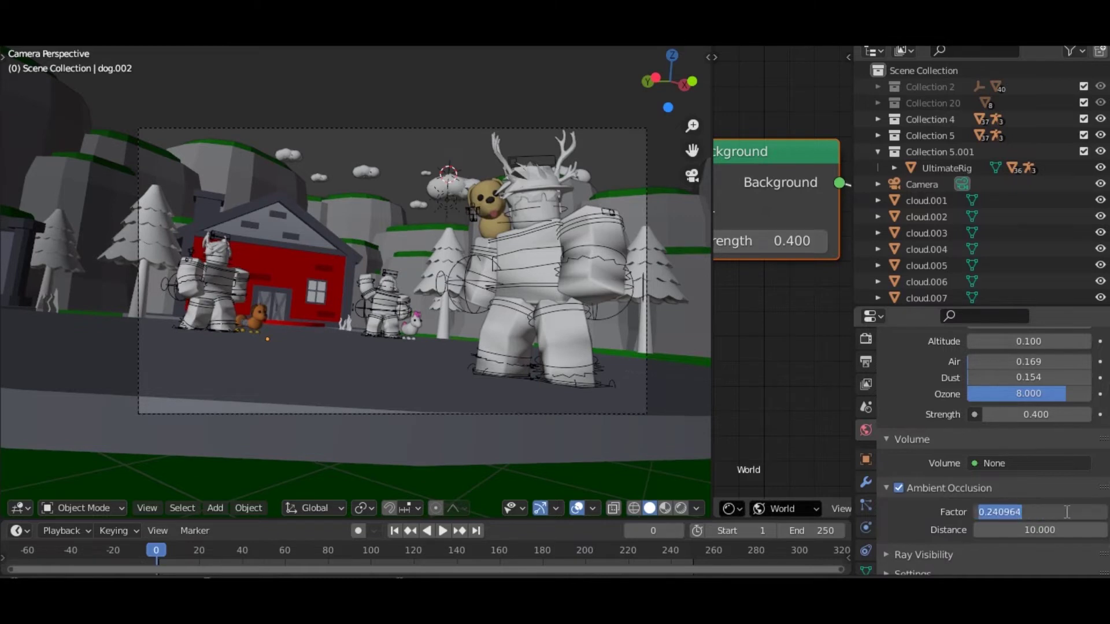
type("1")
key("Escape")
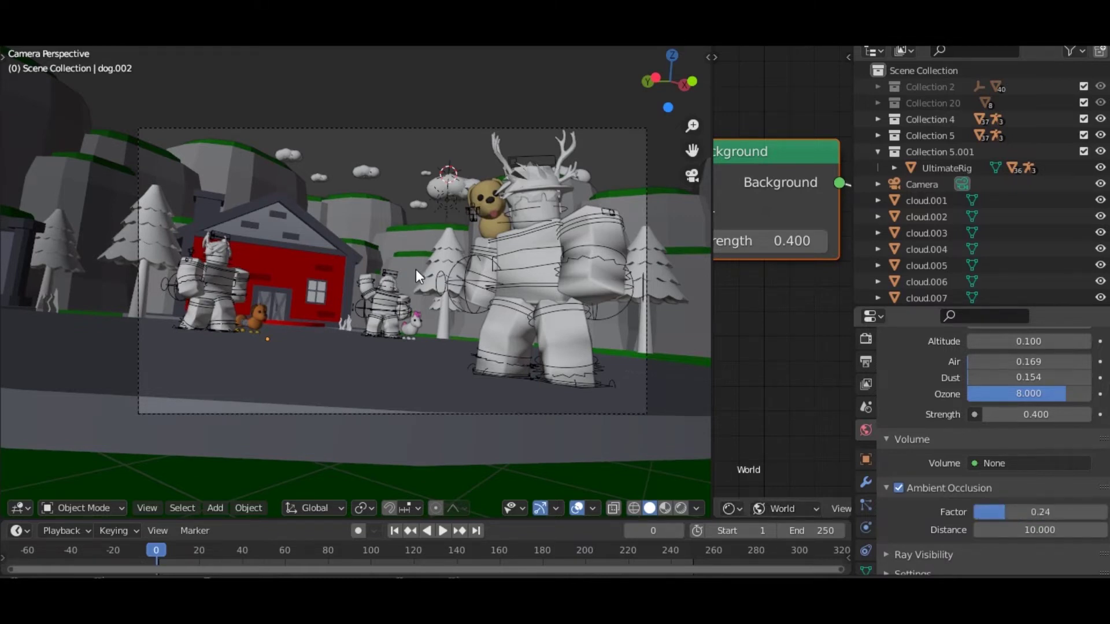
left_click(681, 509)
scroll(549, 144, "up", 2)
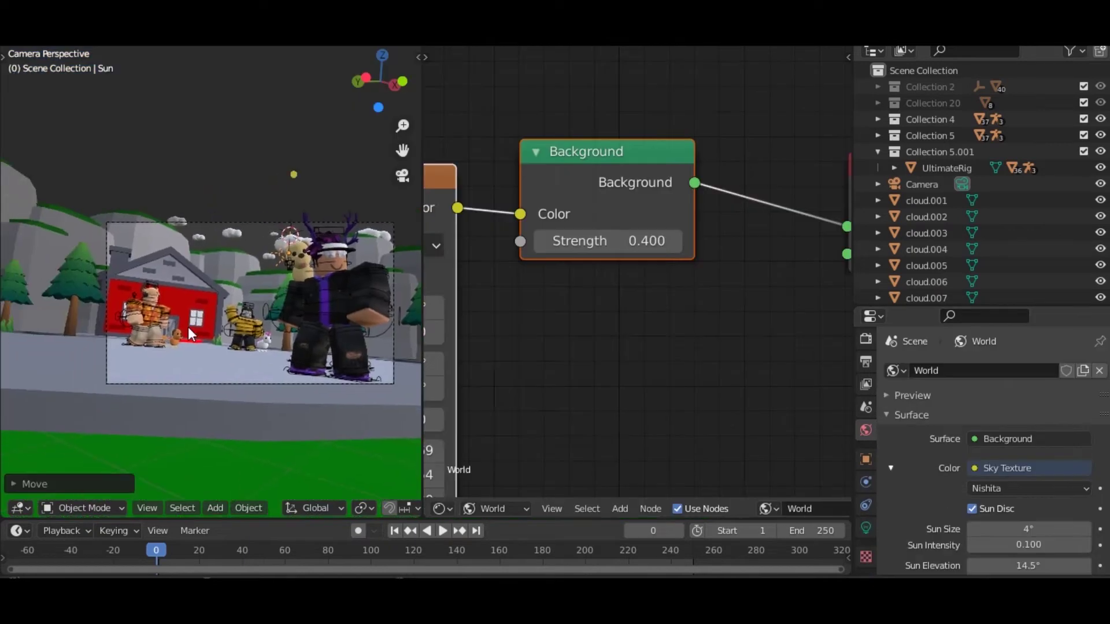
Render the camera view as an image and inspect the characters and background in the result
left_click(110, 46)
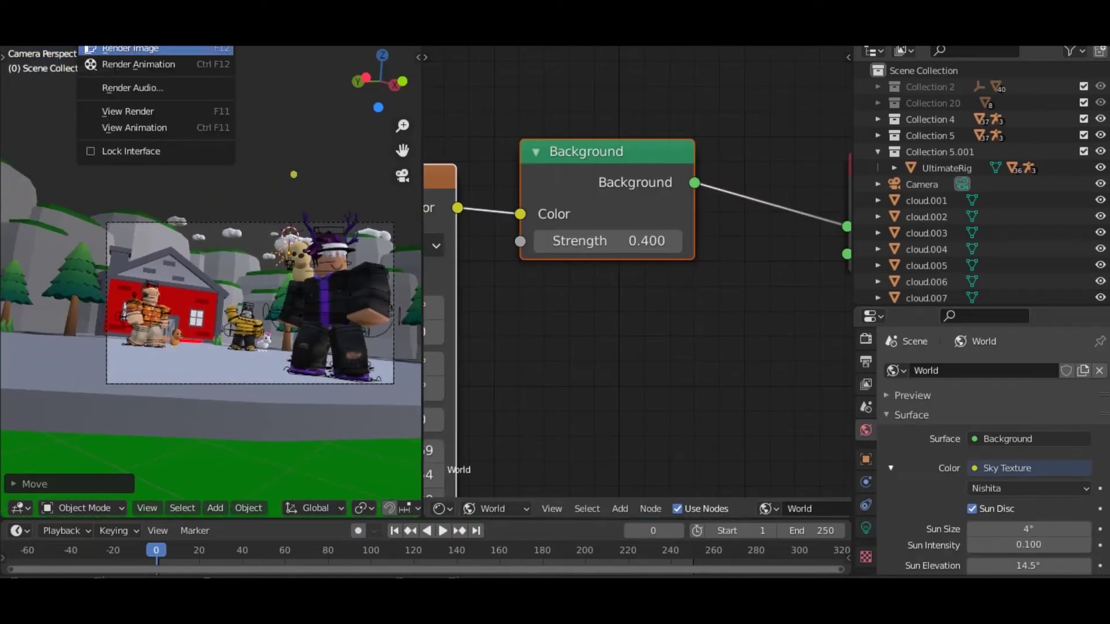
left_click(130, 48)
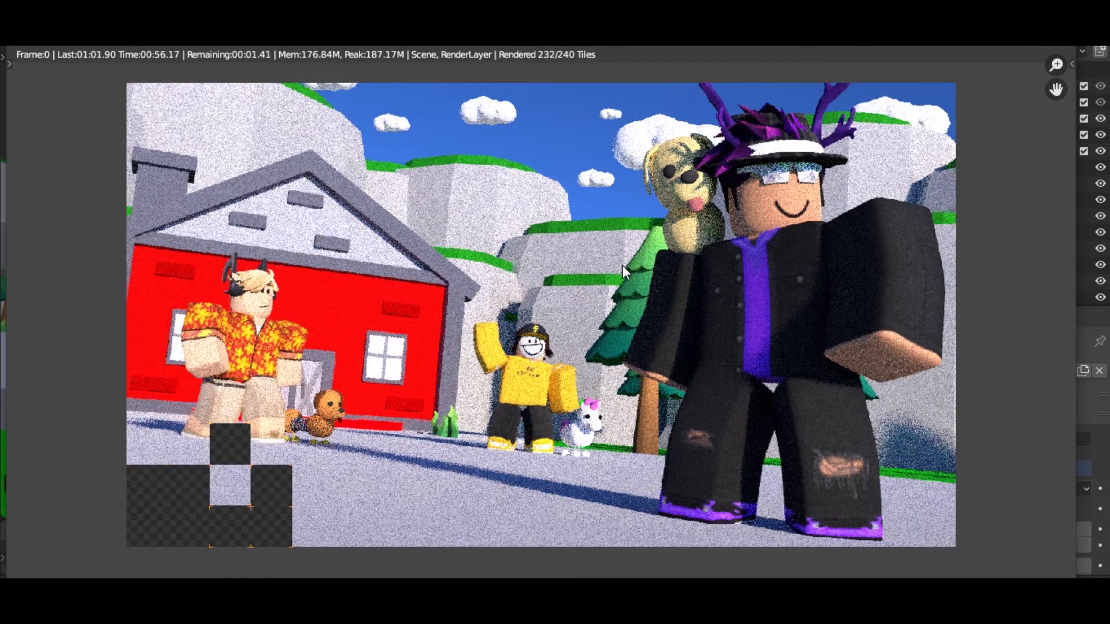
scroll(744, 182, "up", 3)
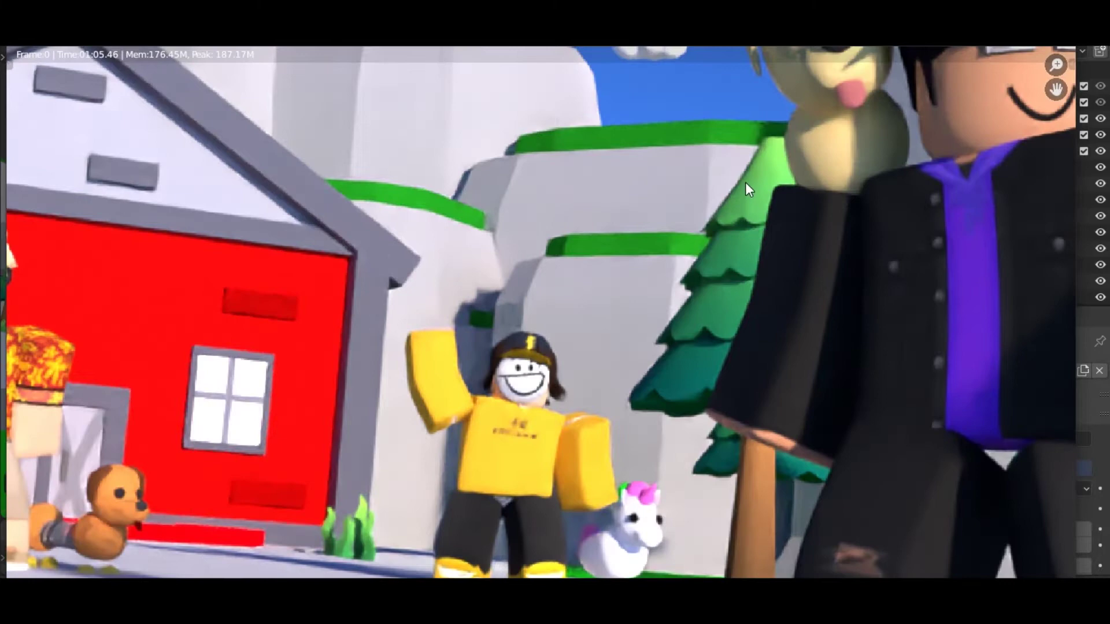
scroll(725, 186, "down", 3)
middle_click_drag(733, 232, 638, 240)
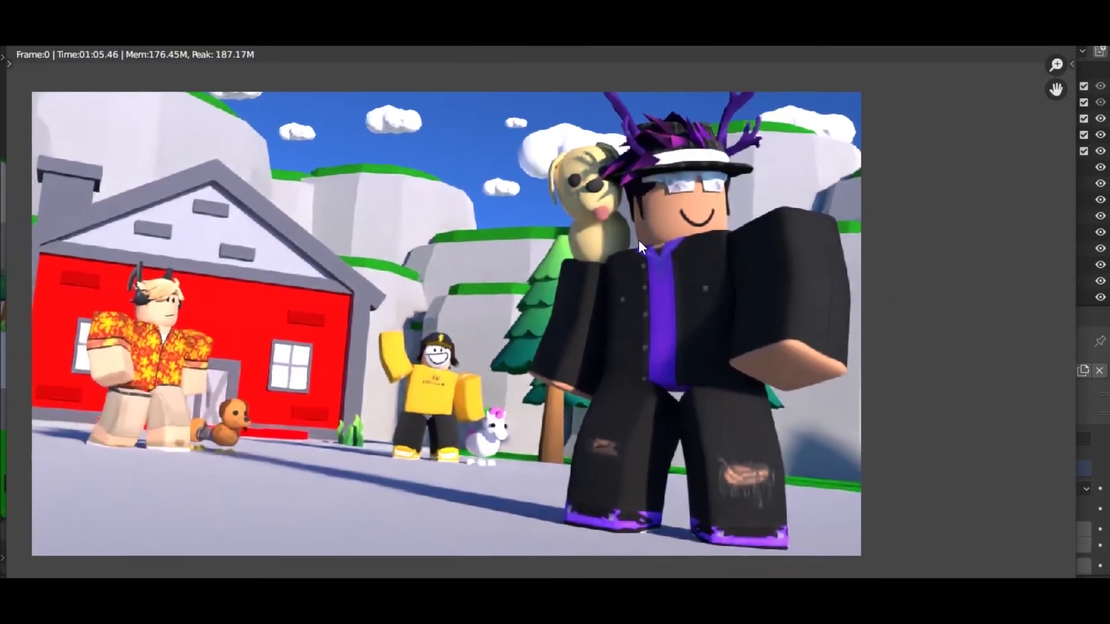
scroll(639, 241, "down", 2)
scroll(619, 251, "up", 3)
scroll(422, 235, "down", 2)
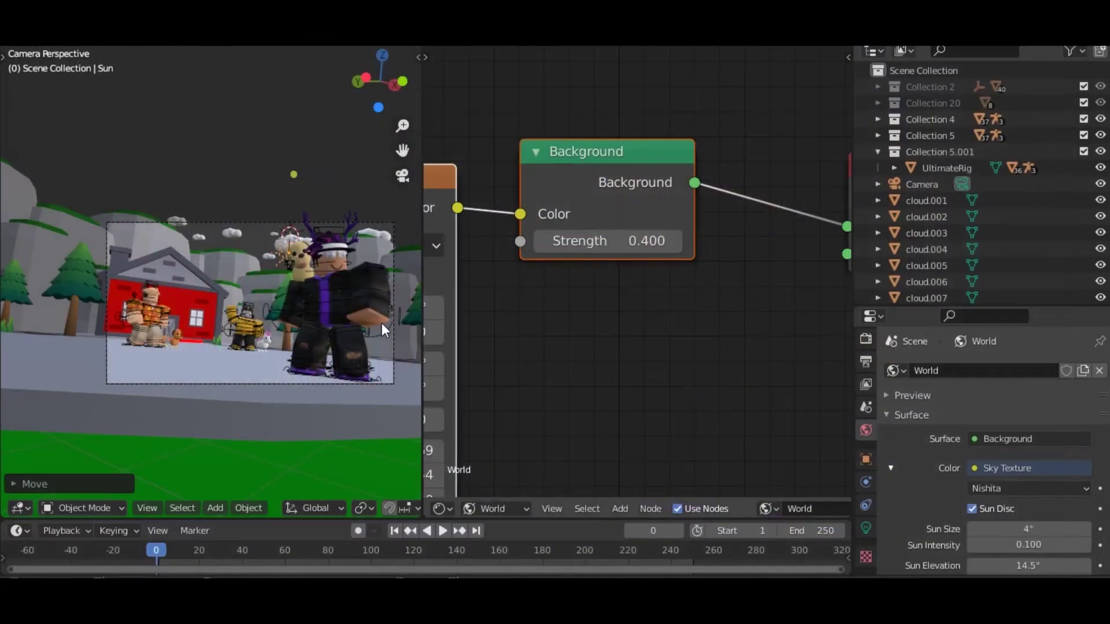
Select the camera and set its focal length to 34 mm
left_click(259, 226)
left_click(865, 521)
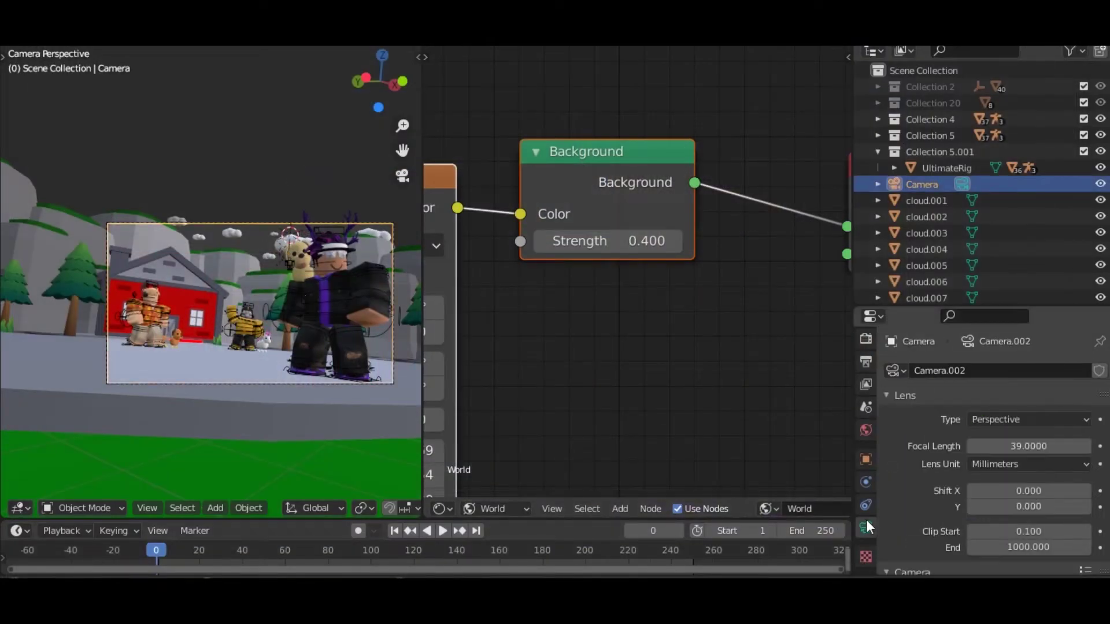
left_click(973, 445)
left_click(973, 446)
left_click(973, 445)
left_click(973, 445)
left_click(973, 445)
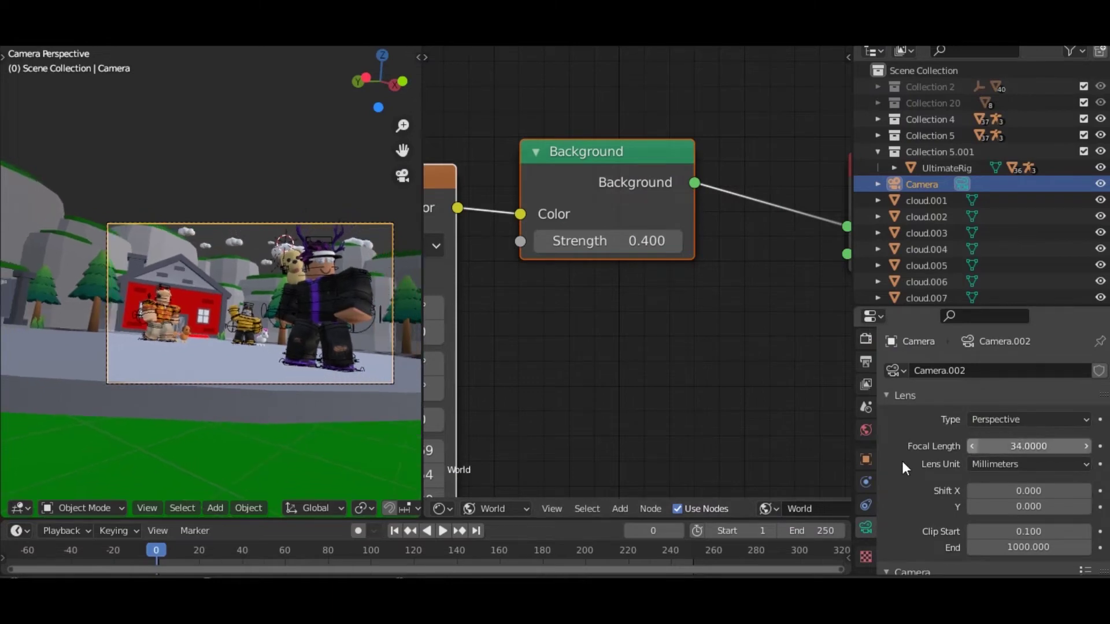
Enlarge the 3D viewport, select the foreground character's base plane in wireframe, and switch to solid shading
left_click_drag(437, 404, 711, 404)
scroll(644, 384, "up", 3)
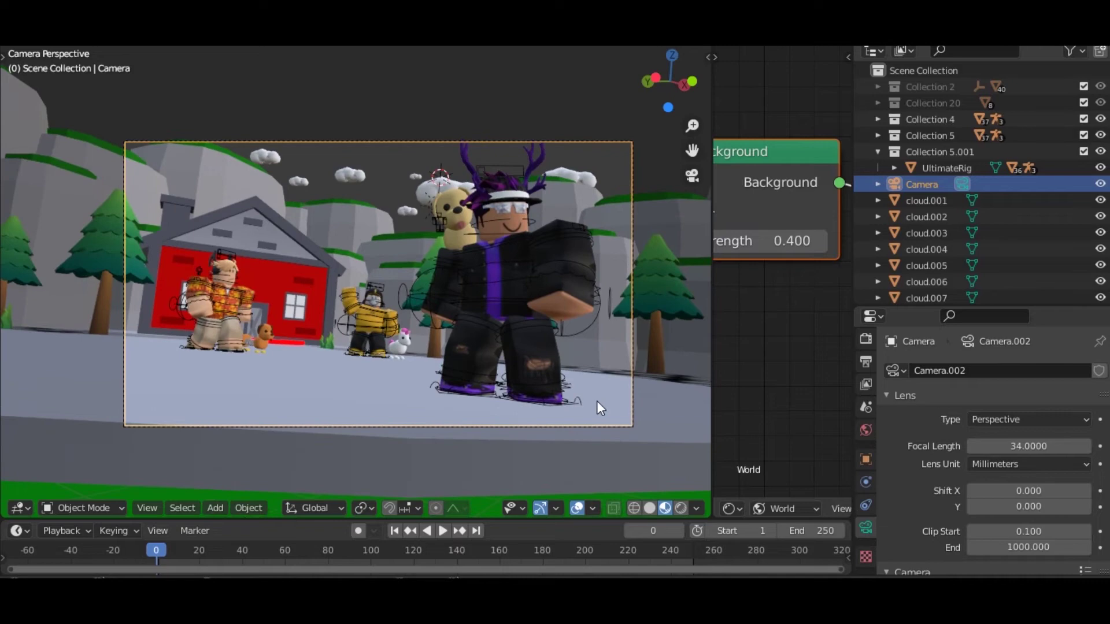
key("shift+z")
left_click(420, 400)
key("z")
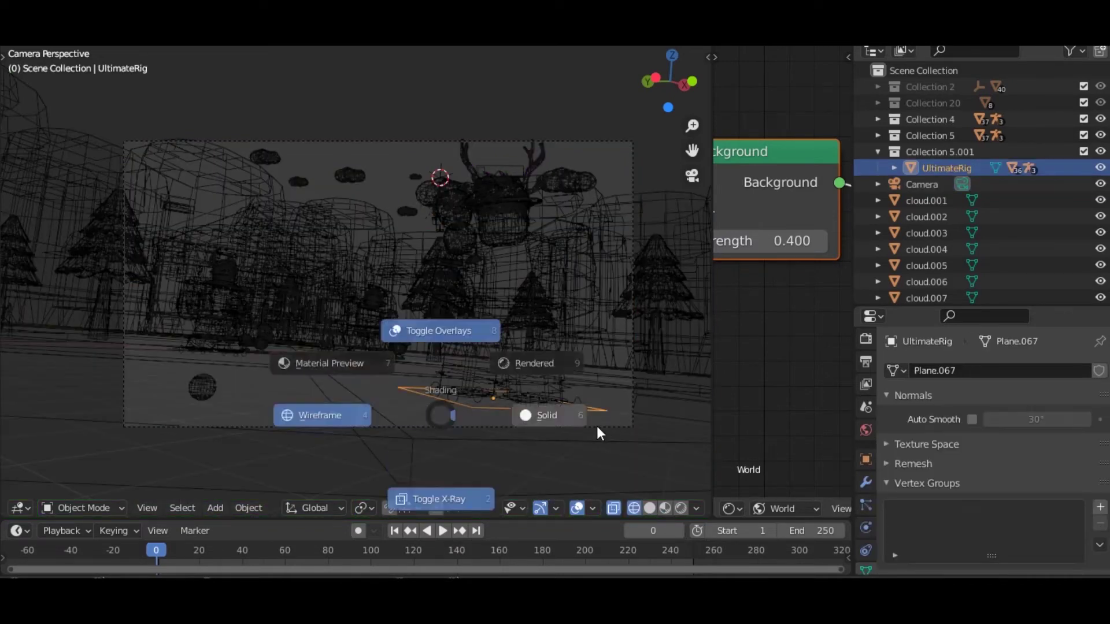
left_click(596, 425)
key("g")
key("x")
right_click(584, 390)
Add the dog on the foreground character's shoulder to the selection and move both about -0.25 along global Y
scroll(493, 188, "up", 2)
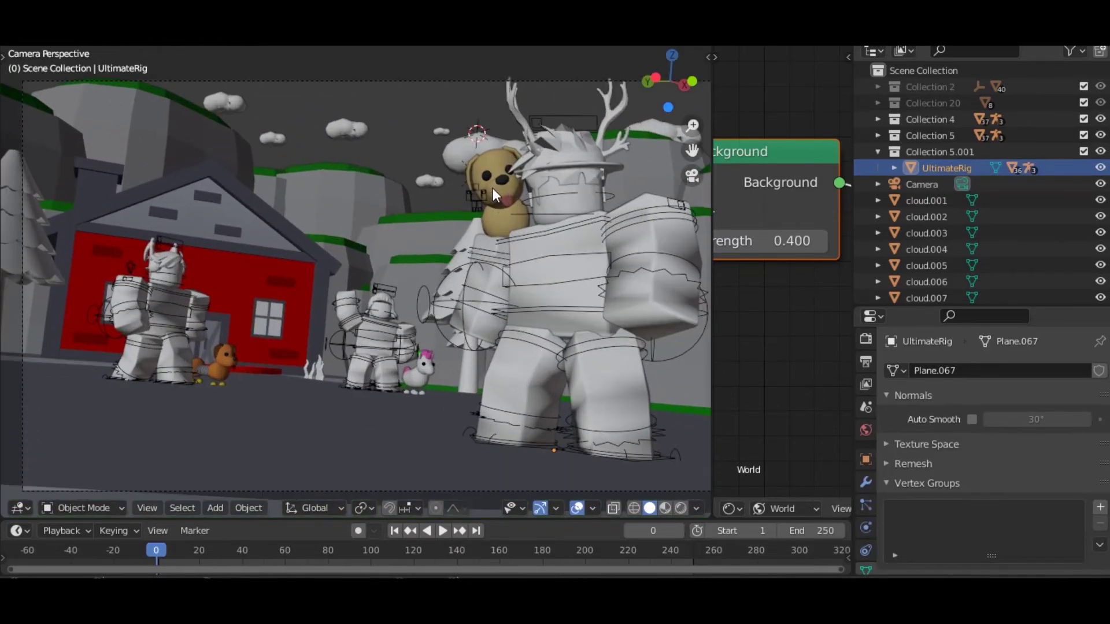
left_click(484, 162)
key("g")
key("y")
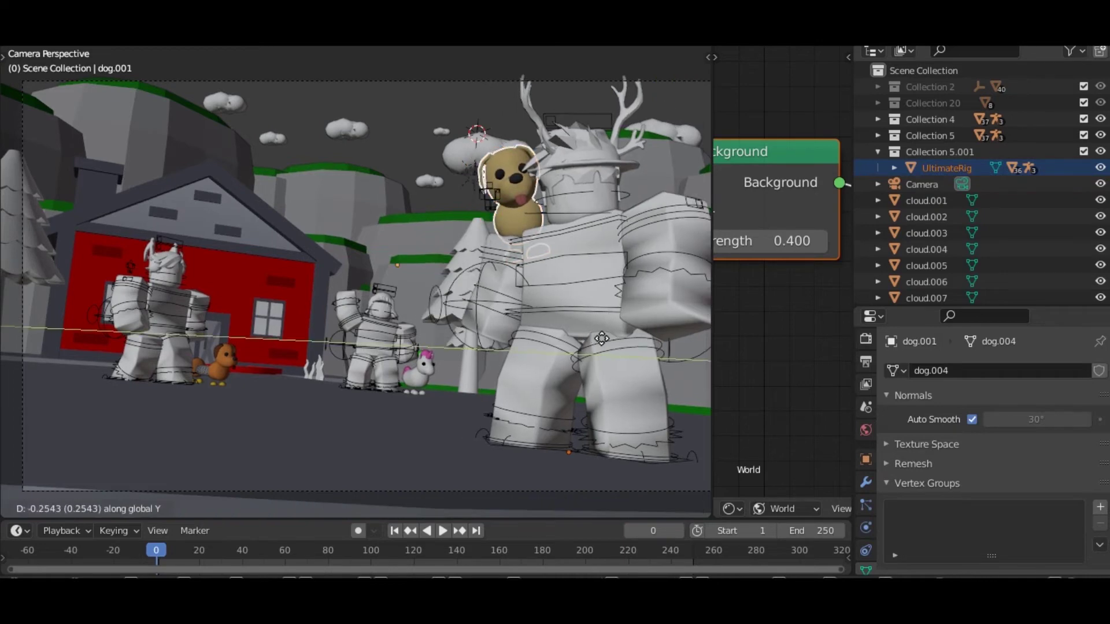
left_click(607, 339)
Rotate the foreground character and its shoulder dog together slightly about the Z axis
middle_click_drag(494, 328, 385, 310, "shift")
key("r")
key("z")
left_click(615, 313)
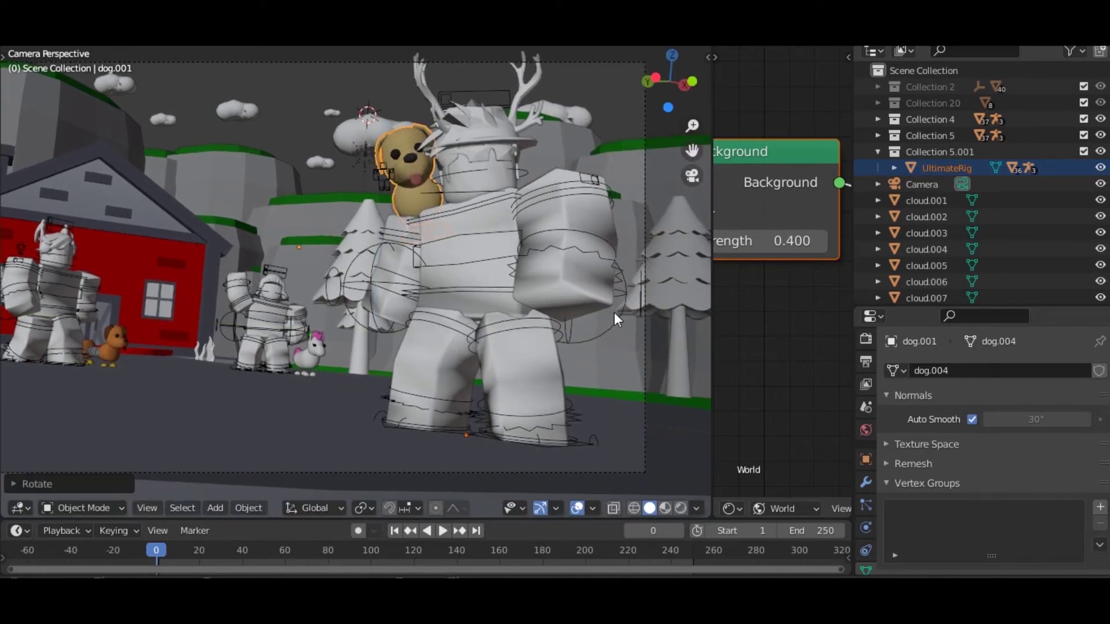
scroll(613, 312, "down", 8)
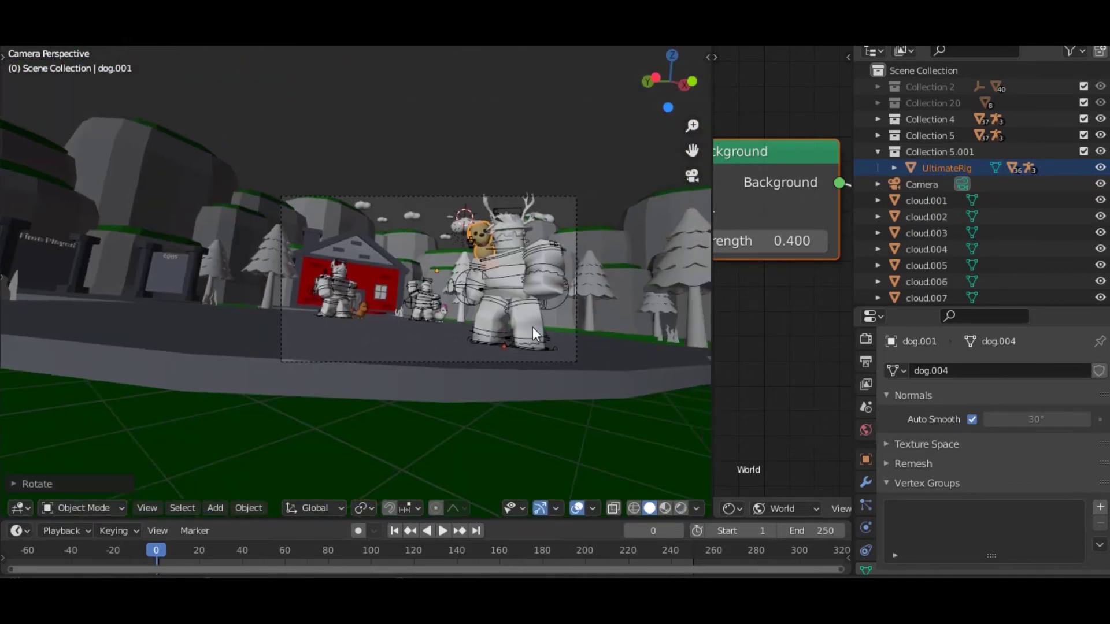
Select the camera and set its focal length to 31 mm
scroll(532, 327, "up", 3)
left_click(507, 140)
key("Home")
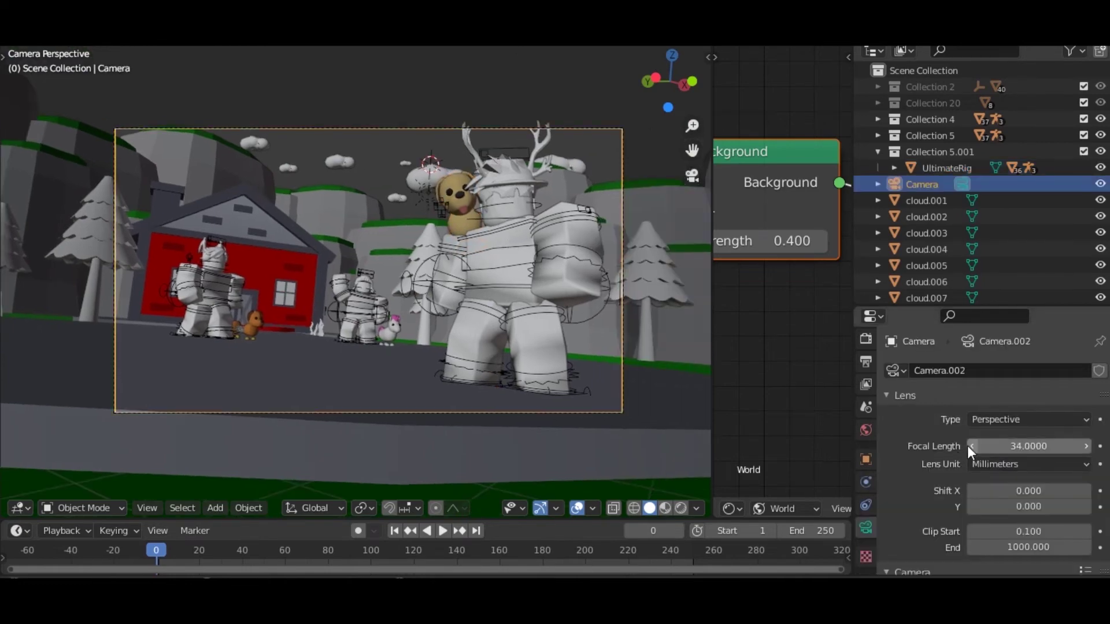
left_click(970, 447)
left_click(969, 447)
left_click(970, 447)
Select the foreground character's base plane together with its shoulder dog and move both along the global Y axis
key("z")
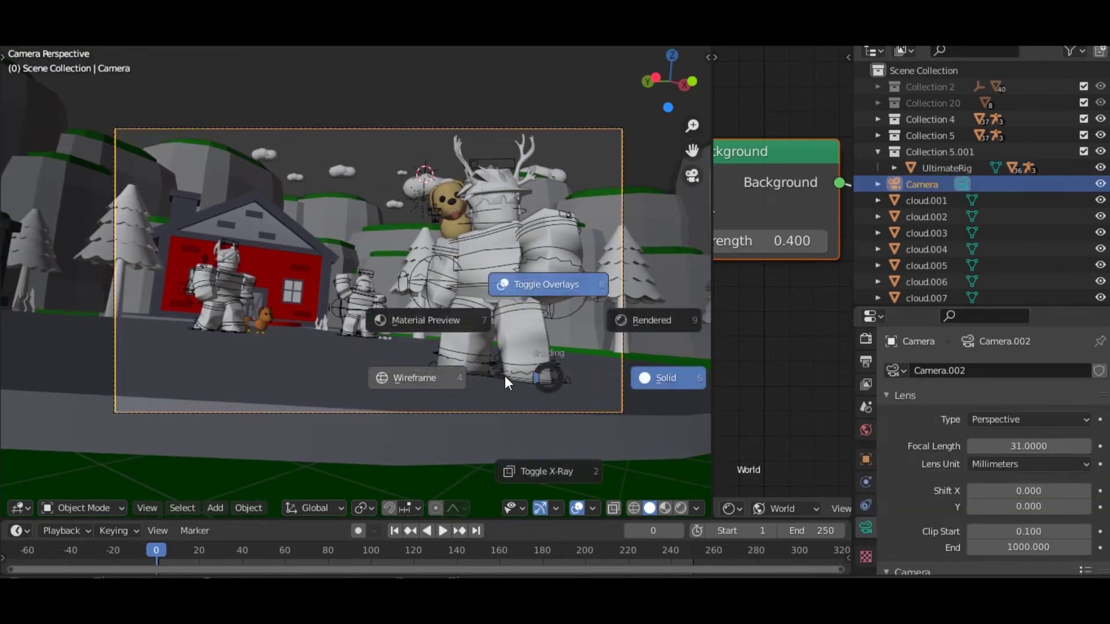
left_click(505, 376)
left_click(589, 390)
key("z")
left_click(529, 298)
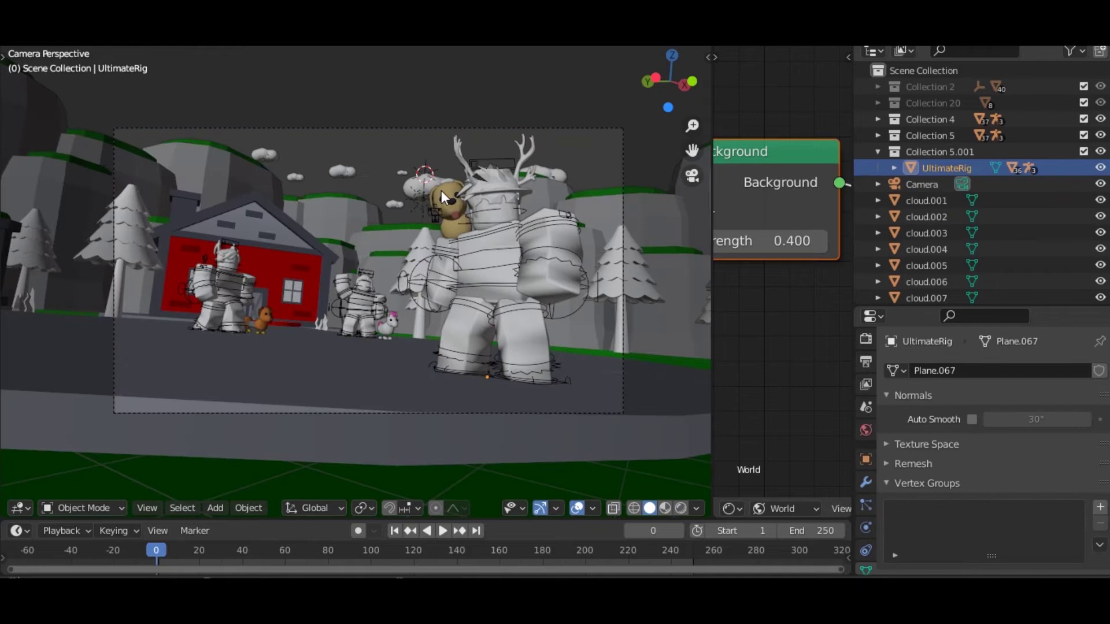
left_click(440, 191, "shift")
key("g")
key("y")
left_click(498, 271)
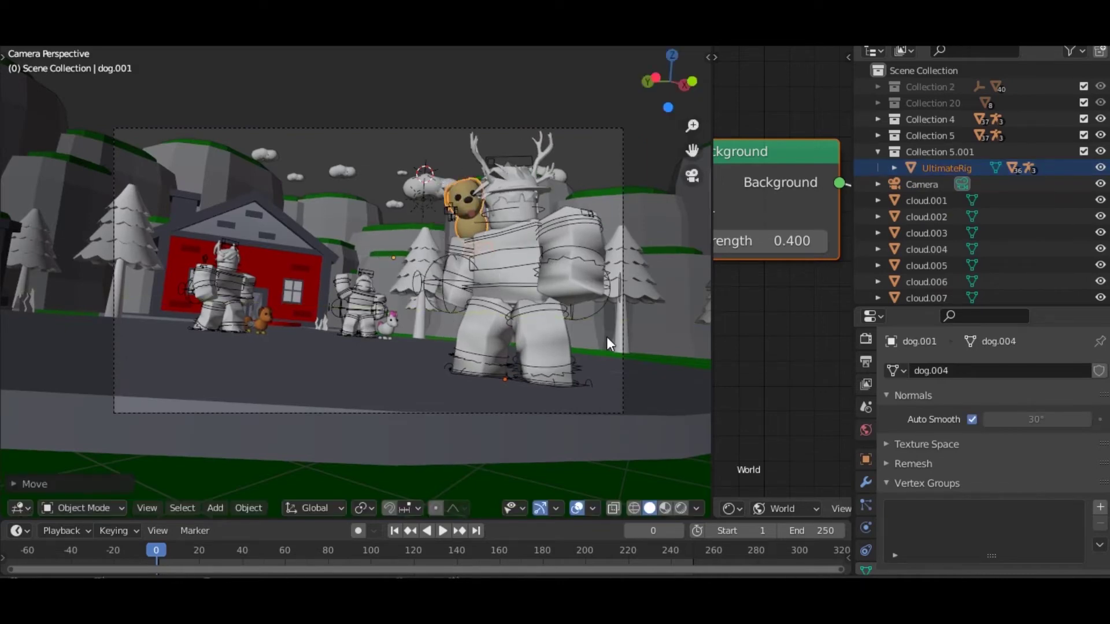
Rotate the foreground character and its shoulder dog slightly about the Z axis
key("r")
key("z")
left_click(654, 317)
Select the base plane of the background character in front of the red house in wireframe, and return to solid shading
scroll(372, 338, "up", 2)
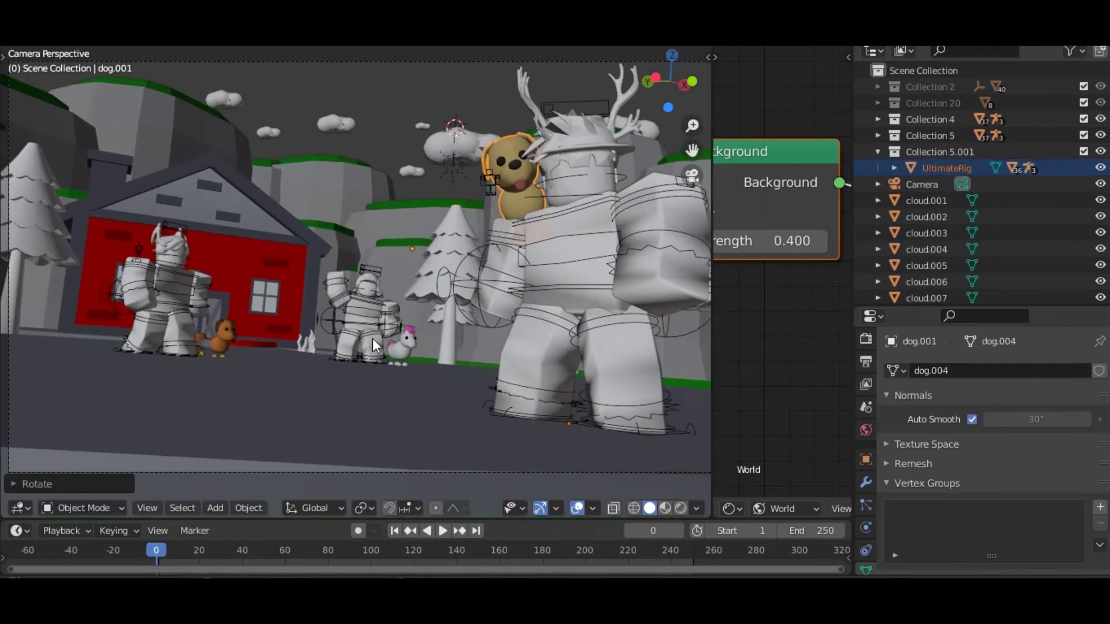
left_click_drag(278, 340, 396, 345, "shift")
scroll(396, 344, "up", 3)
key("z")
left_click(272, 381)
key("a")
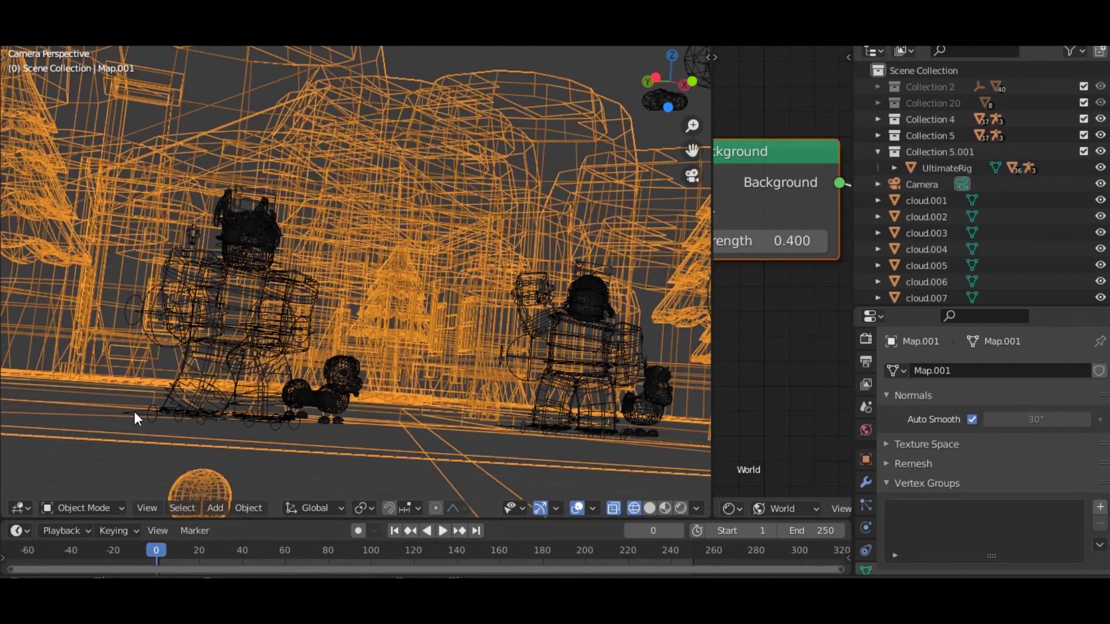
left_click(133, 412)
key("z")
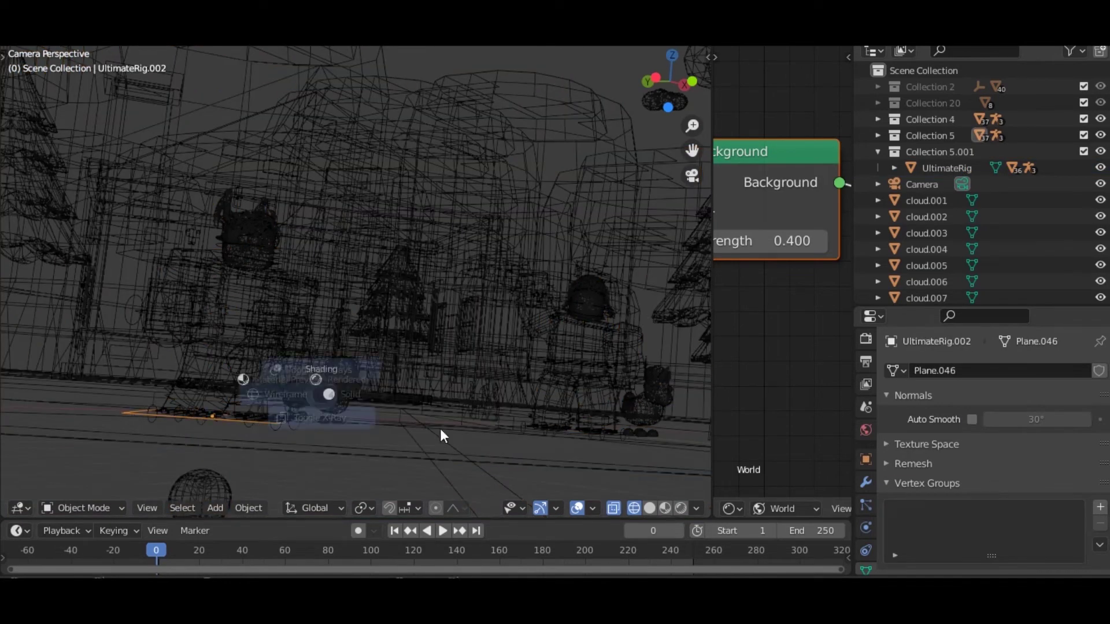
left_click(439, 429)
Add the orange dog beside that background character to the selection and move both in the negative direction along global X
left_click(345, 376, "shift")
scroll(421, 392, "down", 3)
key("g")
key("y")
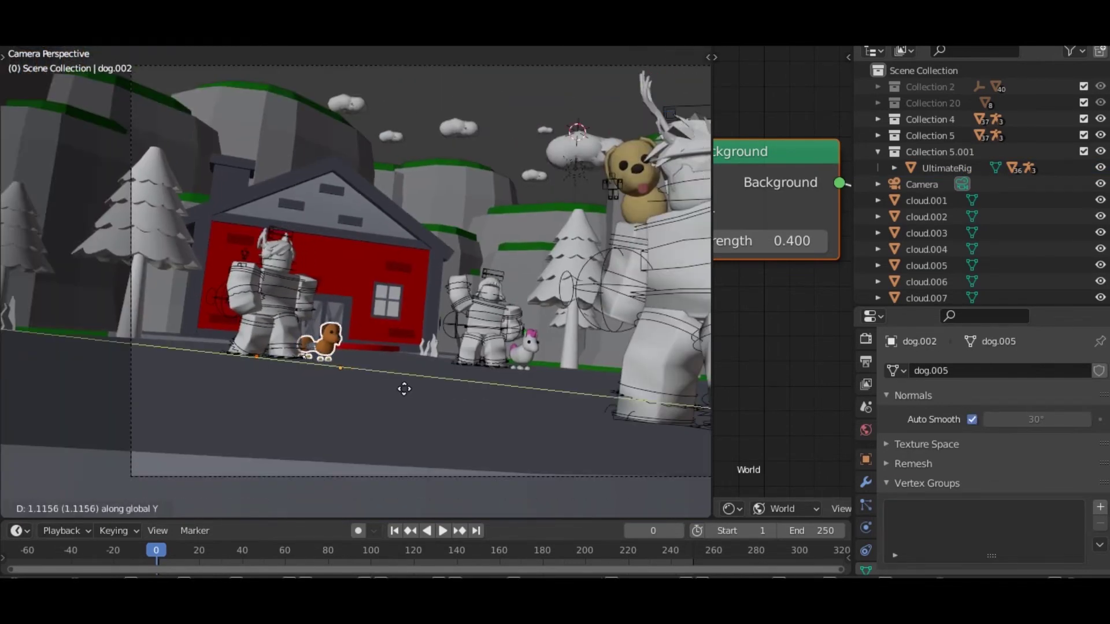
key("x")
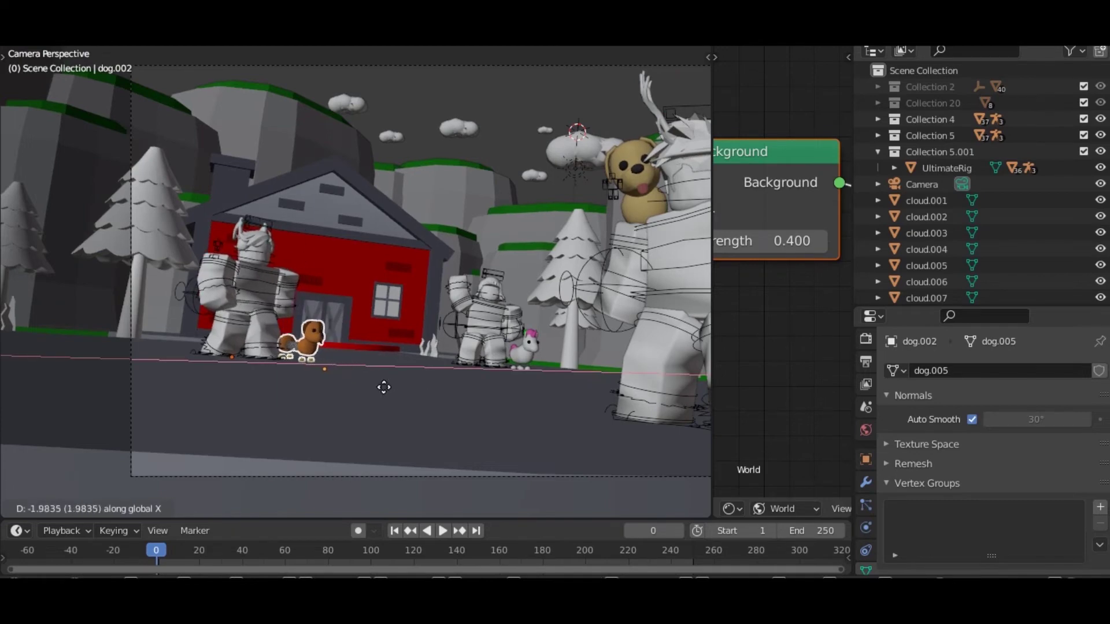
left_click(375, 389)
scroll(456, 296, "down", 1)
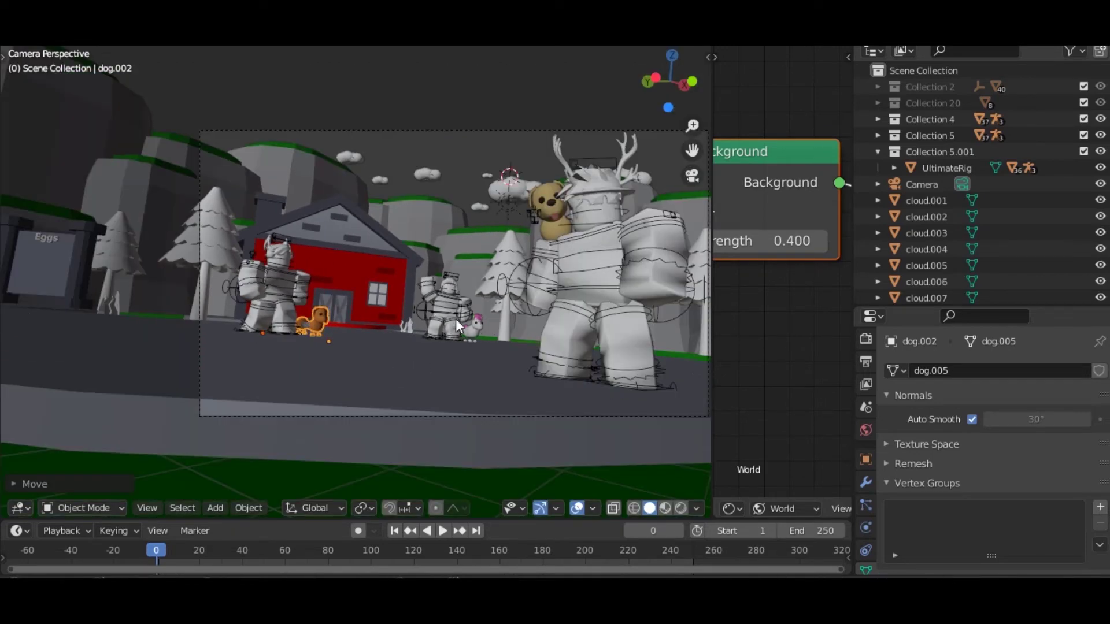
middle_click_drag(460, 307, 400, 306, "shift")
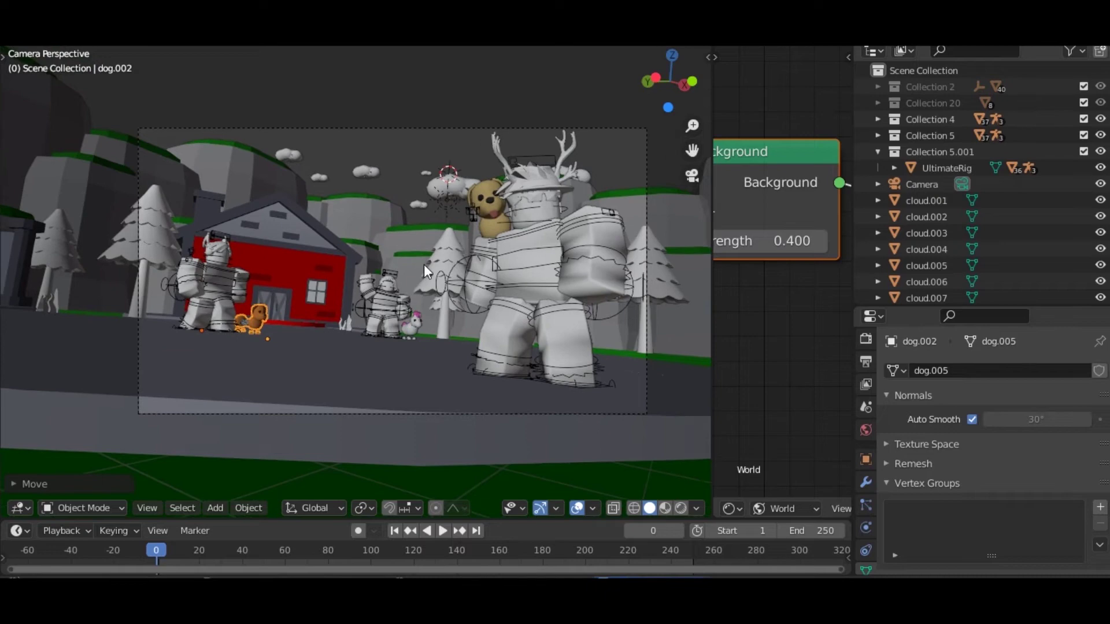
left_click(364, 92)
left_click(92, 36)
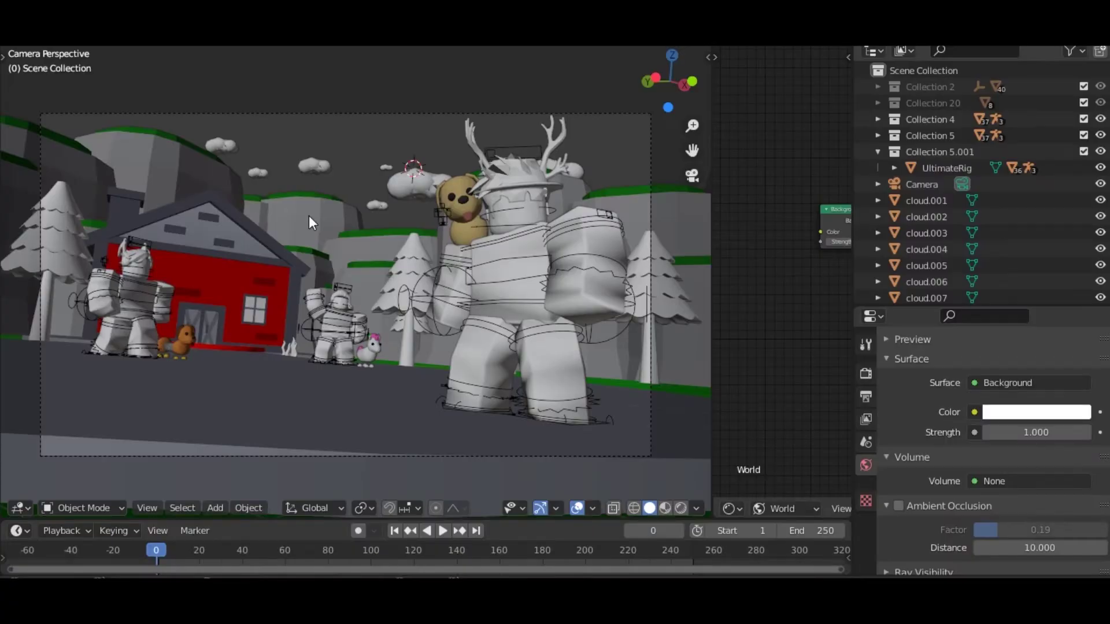
Select all the clouds above the mountains, delete them, and return to the camera view
key("KP_0")
key("shift+grave")
key("w")
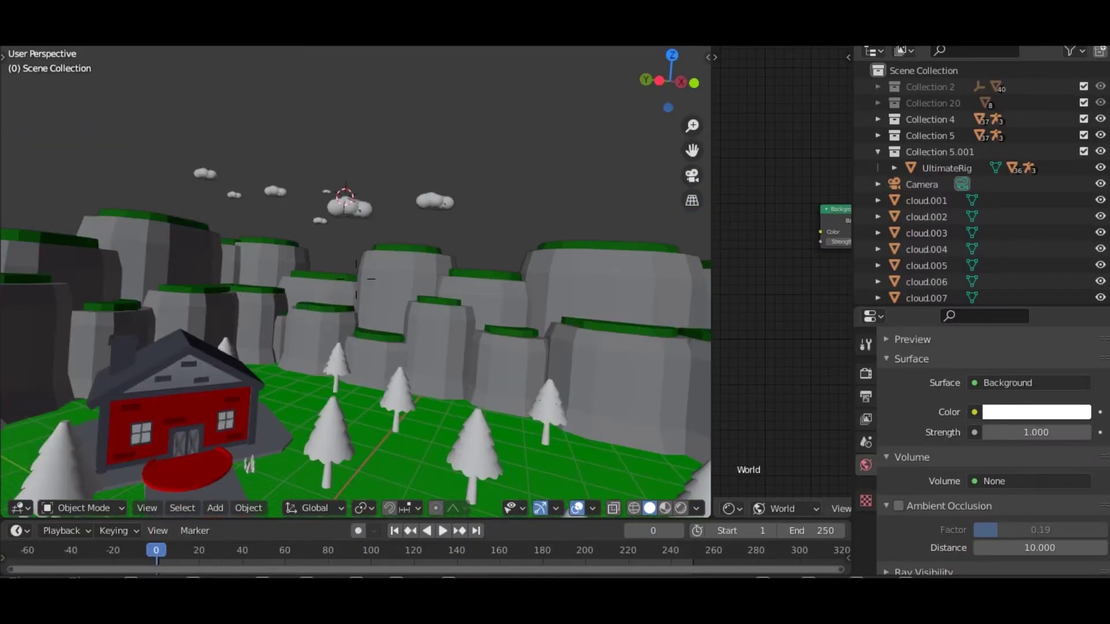
key("w")
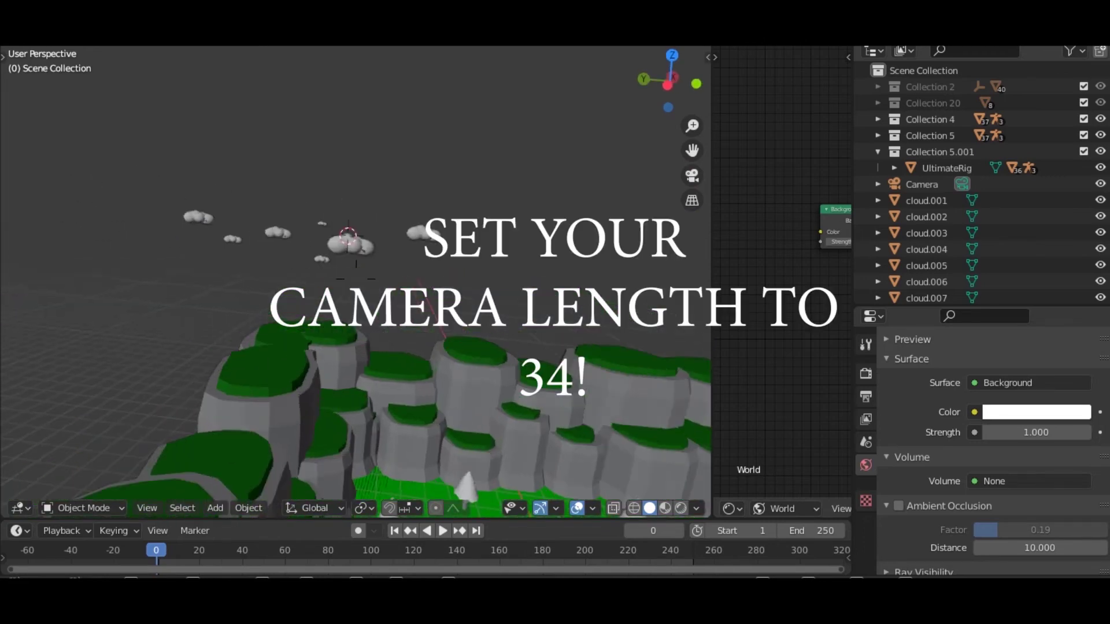
left_click(356, 281)
left_click(353, 283)
left_click_drag(141, 193, 427, 296)
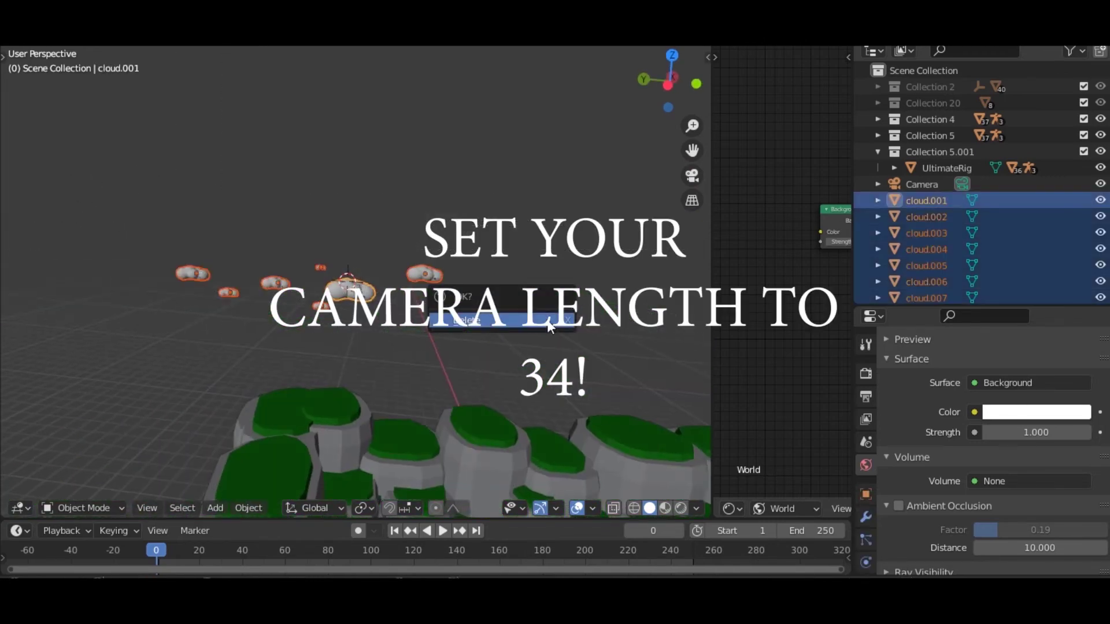
key("Delete")
key("KP_0")
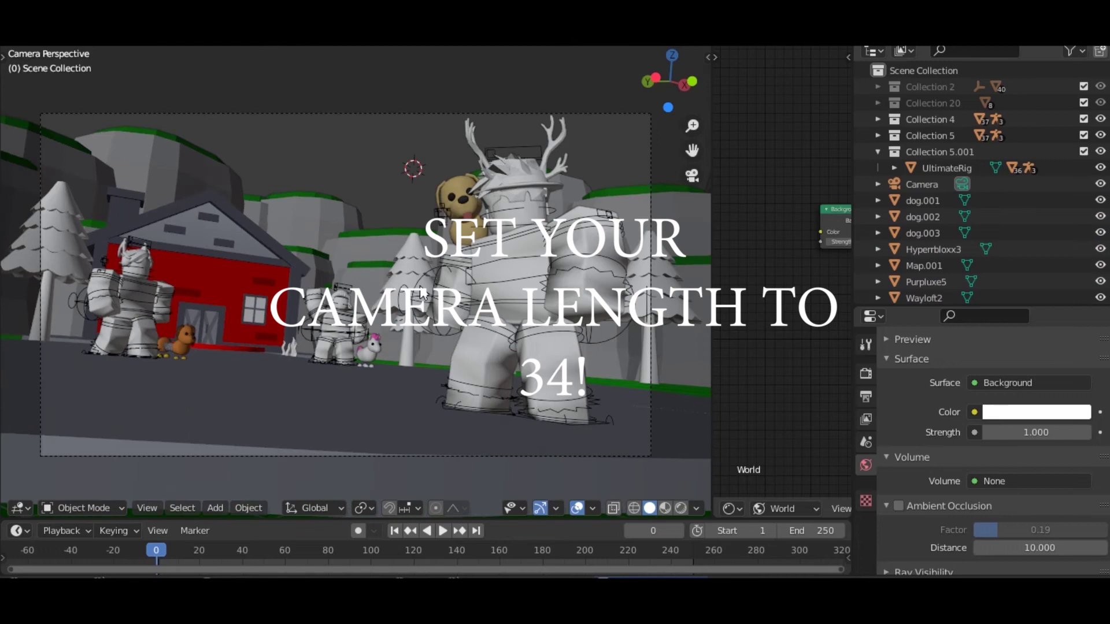
Add a Sun light to the scene
left_click(865, 371)
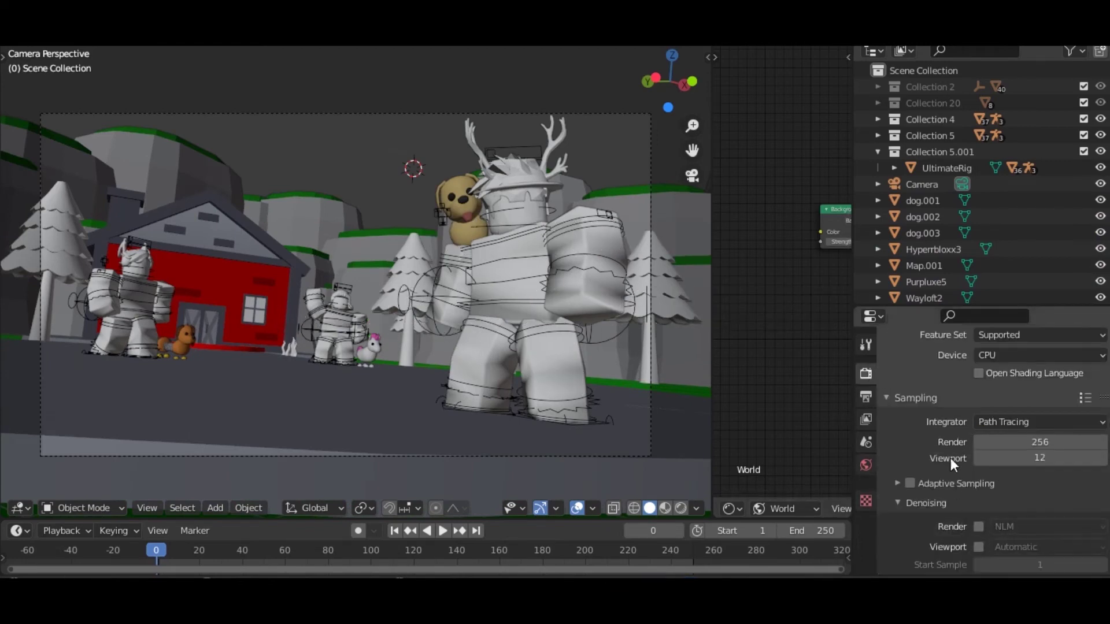
middle_click_drag(832, 284, 733, 310)
scroll(746, 289, "up", 2)
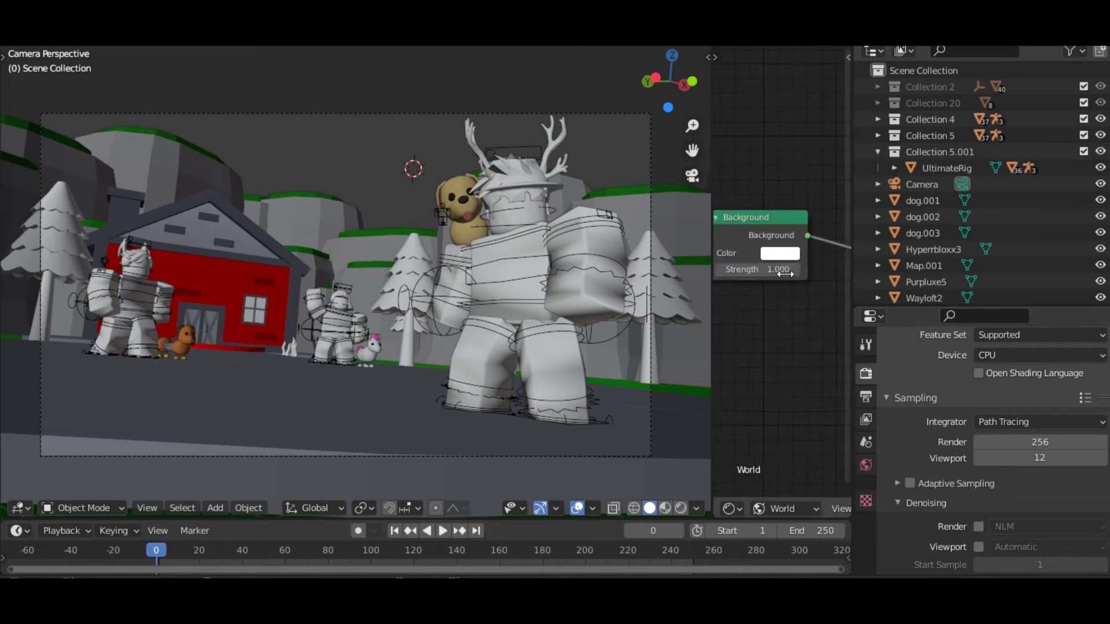
key("shift+a")
mouse_move(307, 280)
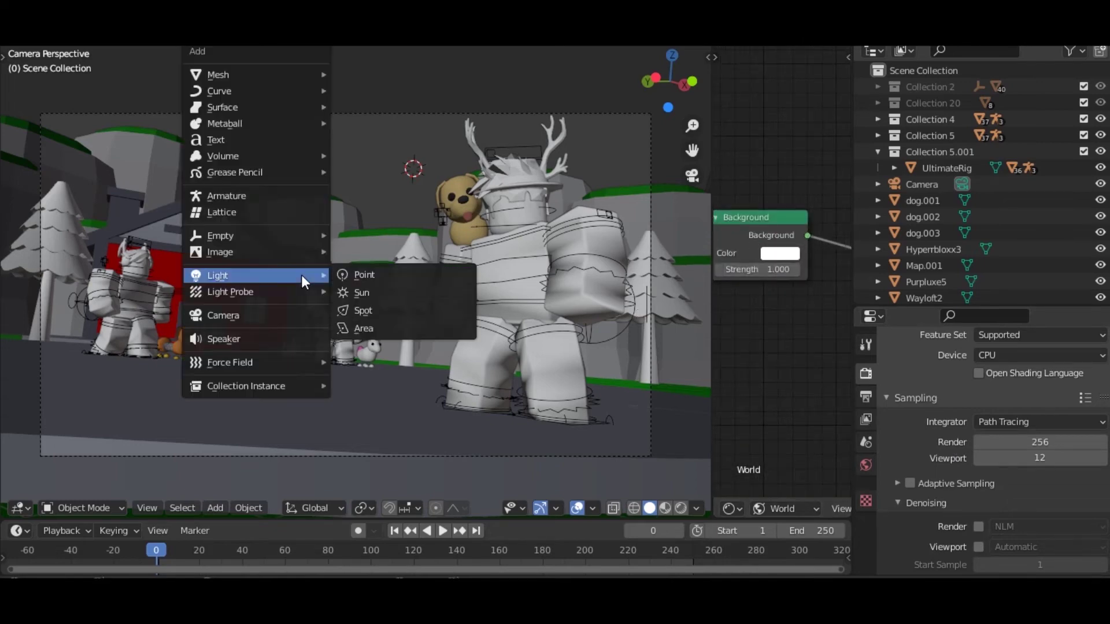
left_click(397, 300)
Move the Sun light from above the mountains to the characters' side of the map
middle_click_drag(397, 300, 448, 354)
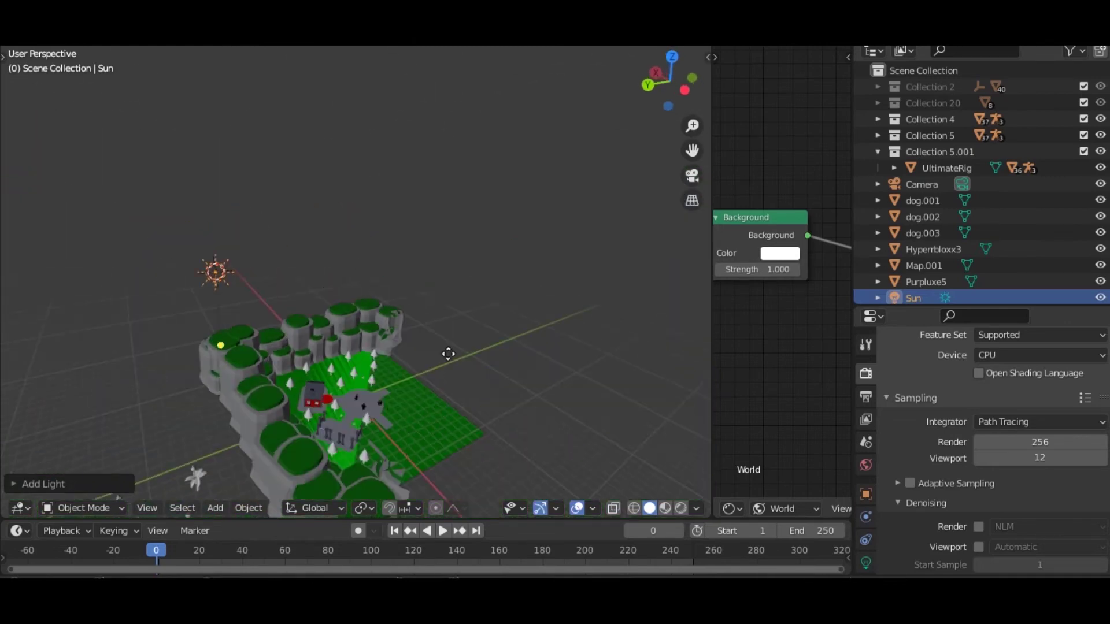
key("g")
left_click(492, 376)
key("shift+grave")
key("w")
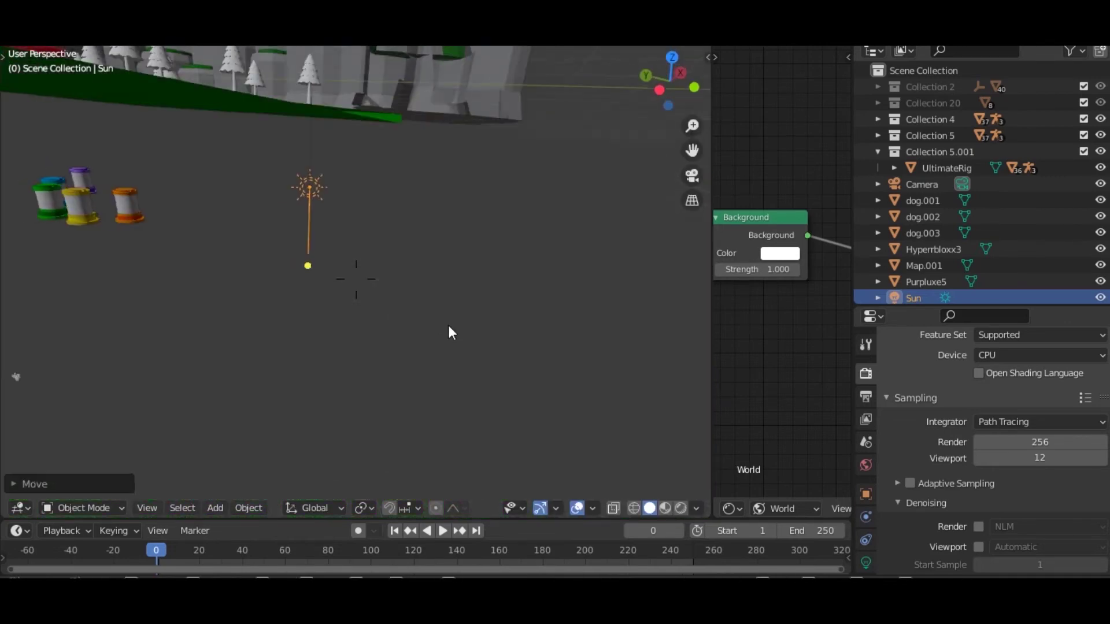
key("s")
left_click(448, 326)
key("g")
left_click(77, 102)
Move the Sun light closer to the foreground character at the edge of the grey plaza
key("shift+grave")
key("e")
key("s")
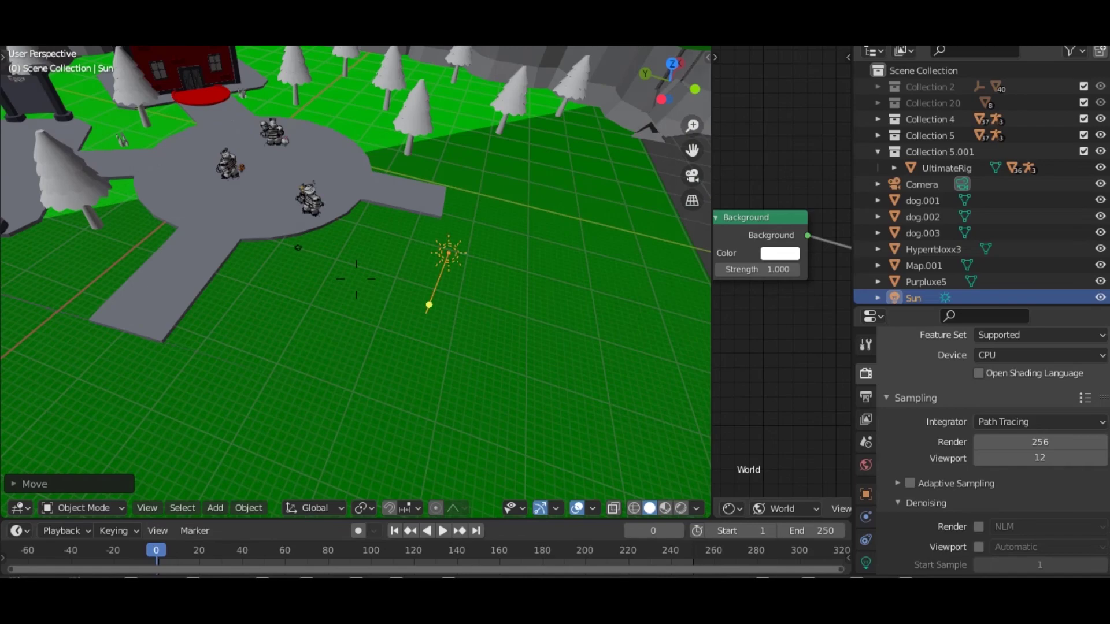
key("w")
left_click(565, 328)
key("g")
left_click(543, 246)
Tilt the Sun light with a free trackball rotation
key("shift+grave")
key("q")
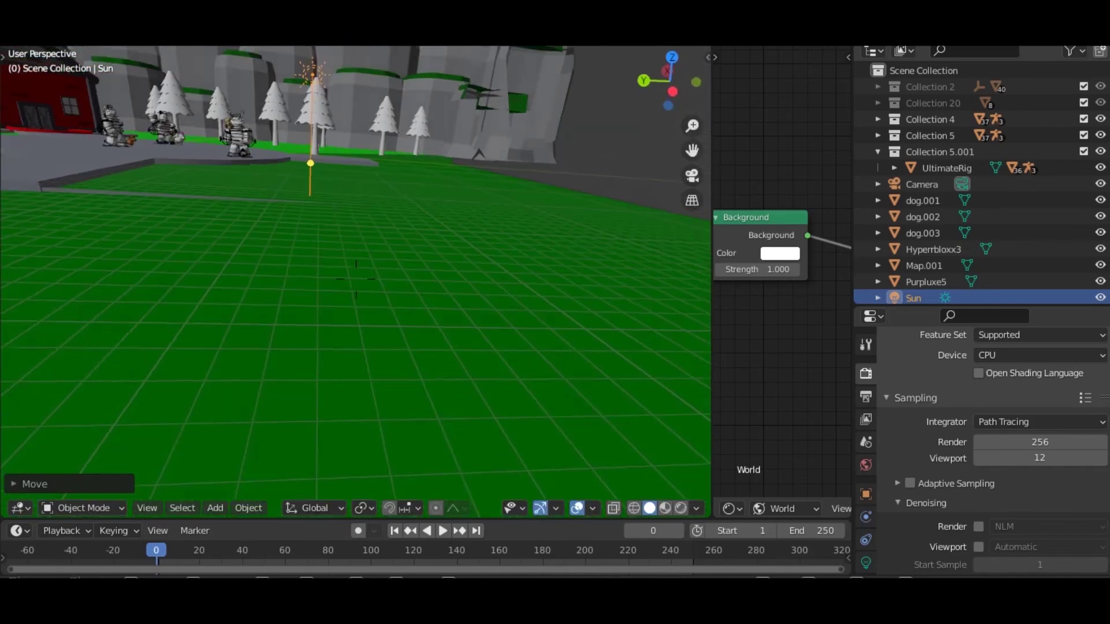
key("e")
middle_click_drag(355, 278, 323, 335)
key("r")
key("r")
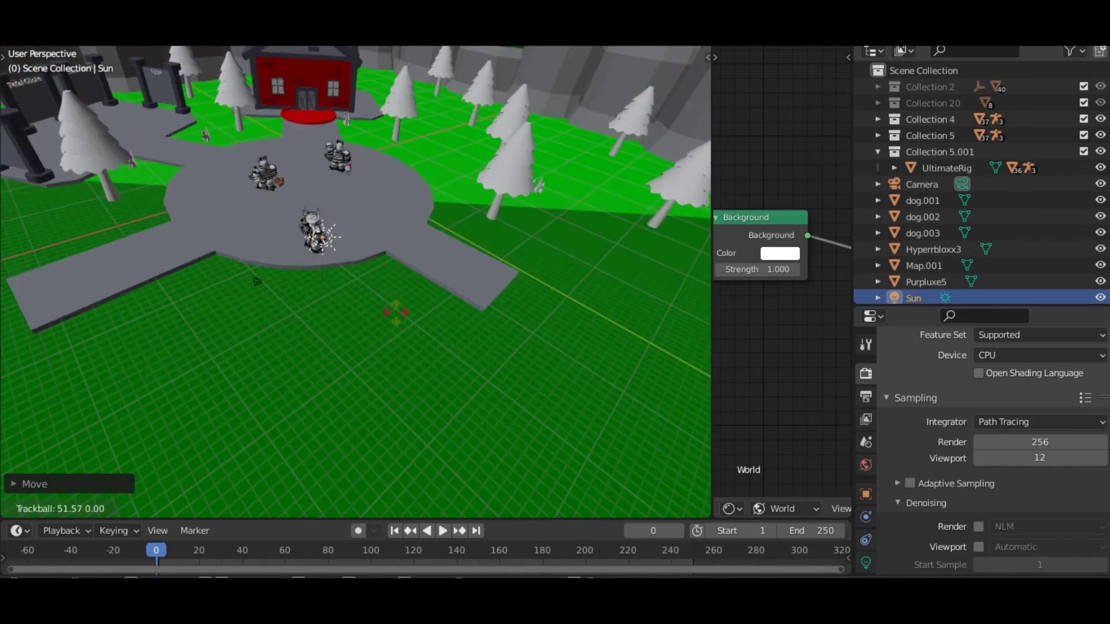
left_click(377, 322)
Rotate the Sun light about the global Z axis
key("shift+grave")
key("q")
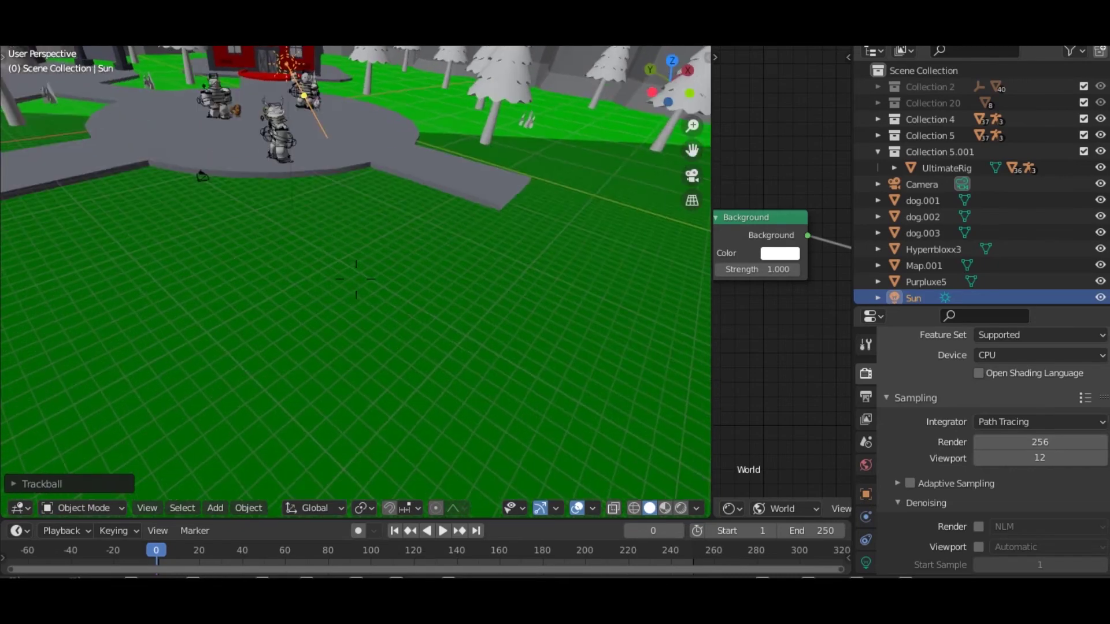
key("w")
key("e")
key("d")
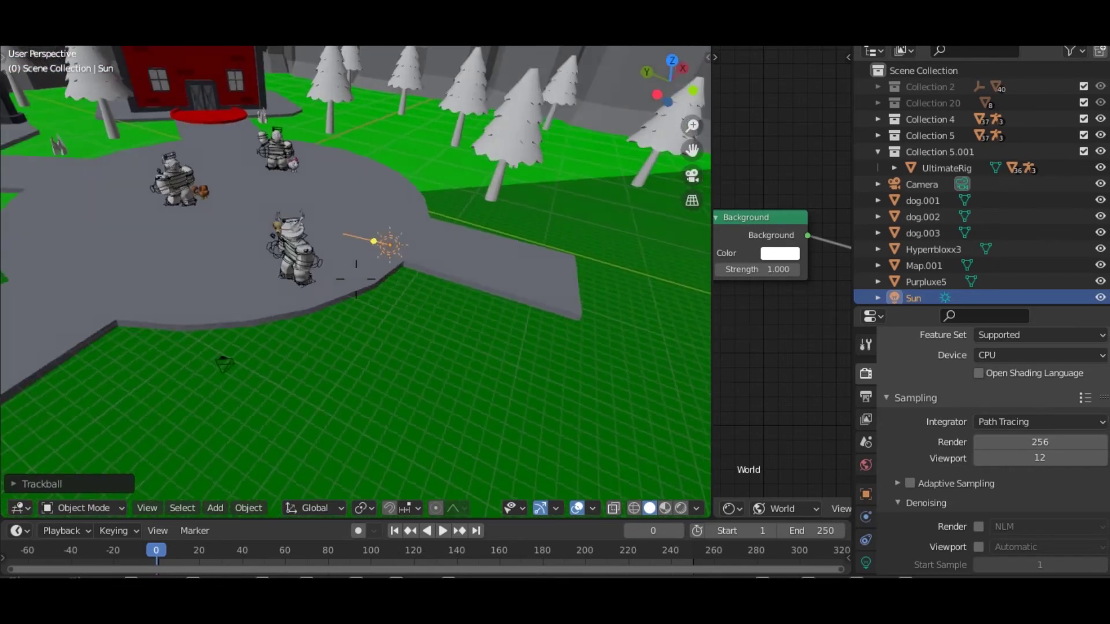
left_click(356, 279)
key("r")
key("z")
left_click(434, 379)
Turn the Sun light further about global Z so it points toward the characters, and return to the camera view
key("shift+grave")
key("w")
key("d")
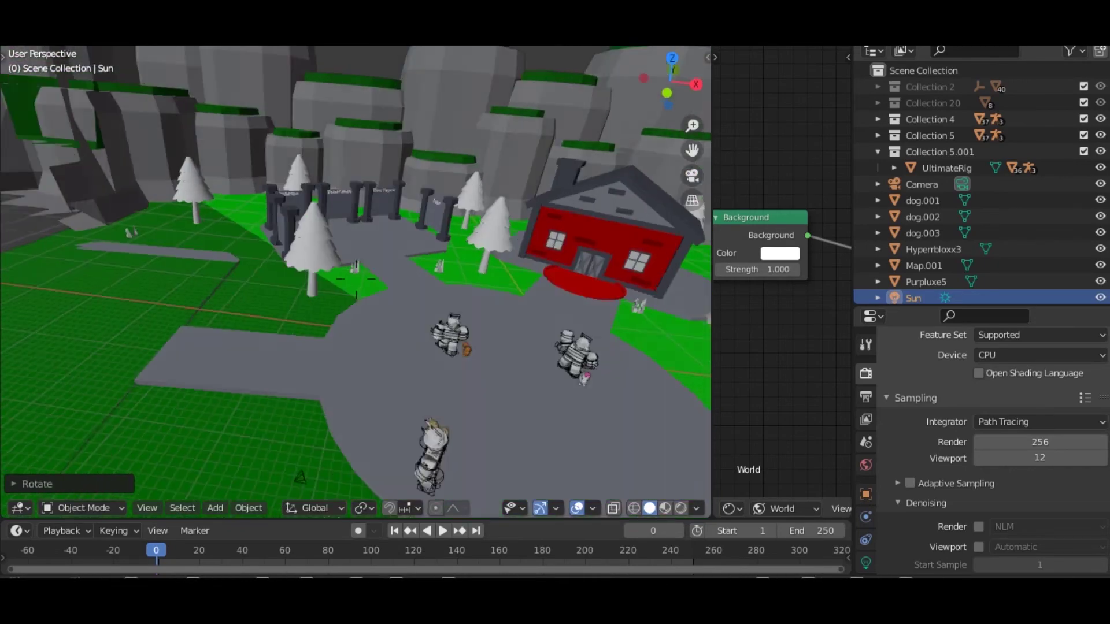
left_click(356, 279)
key("r")
key("z")
left_click(427, 262)
key("shift+grave")
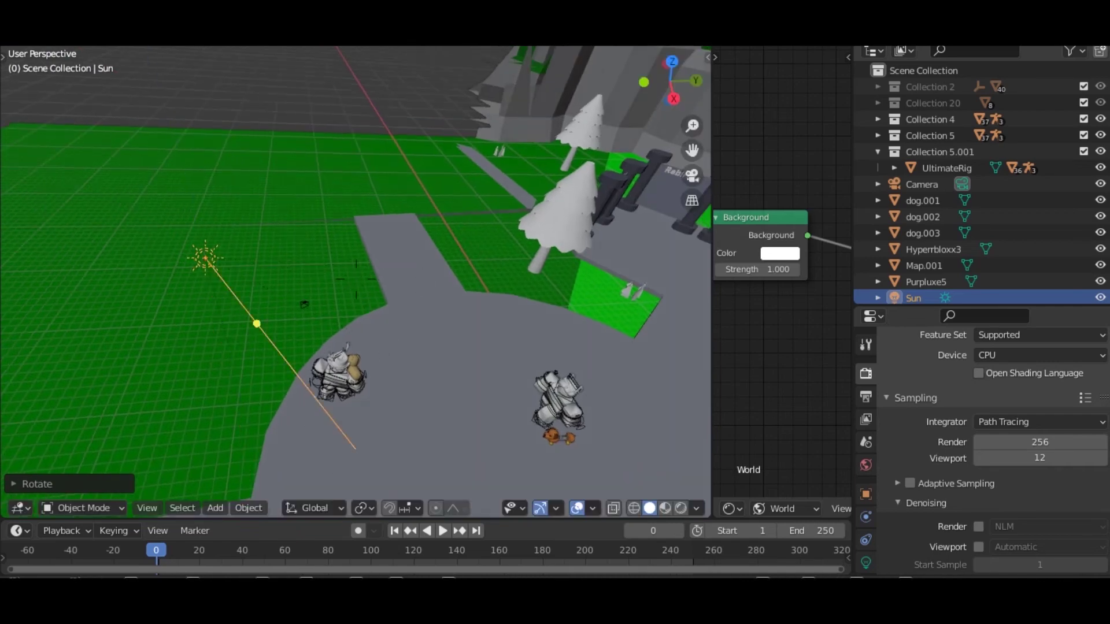
key("a")
left_click(356, 280)
key("KP_0")
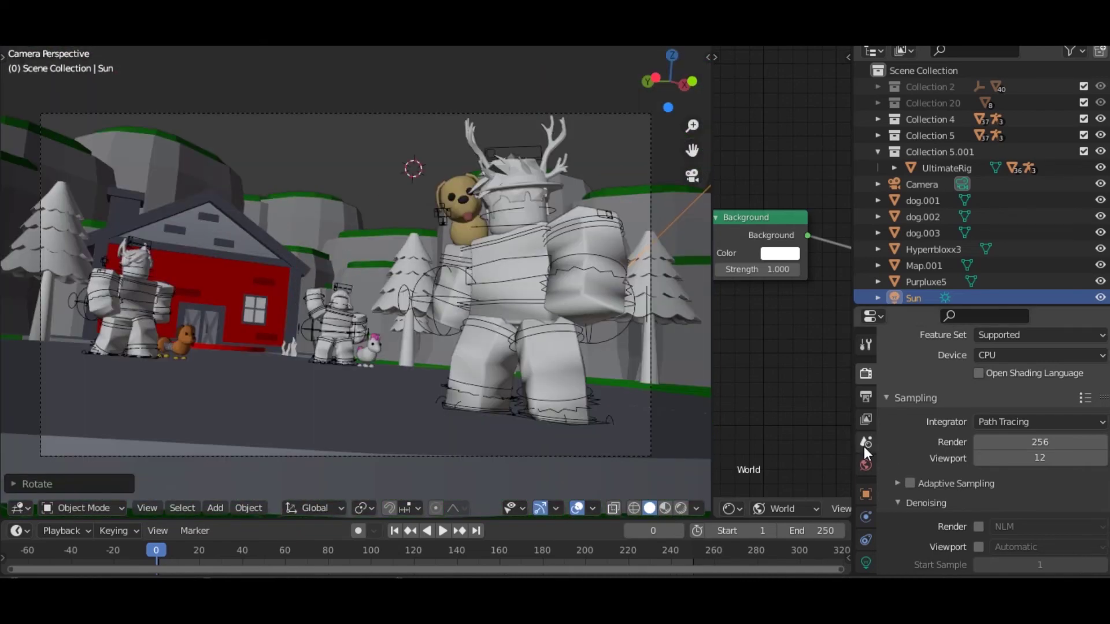
Enable Ambient Occlusion for the world and set its factor to 0.23
left_click(866, 465)
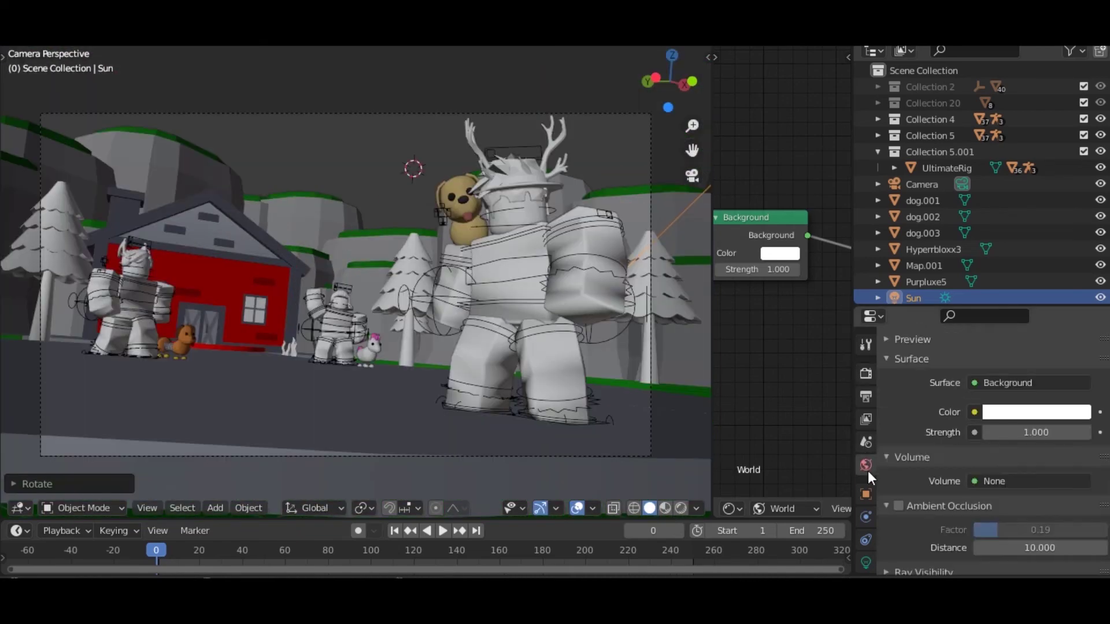
left_click(898, 507)
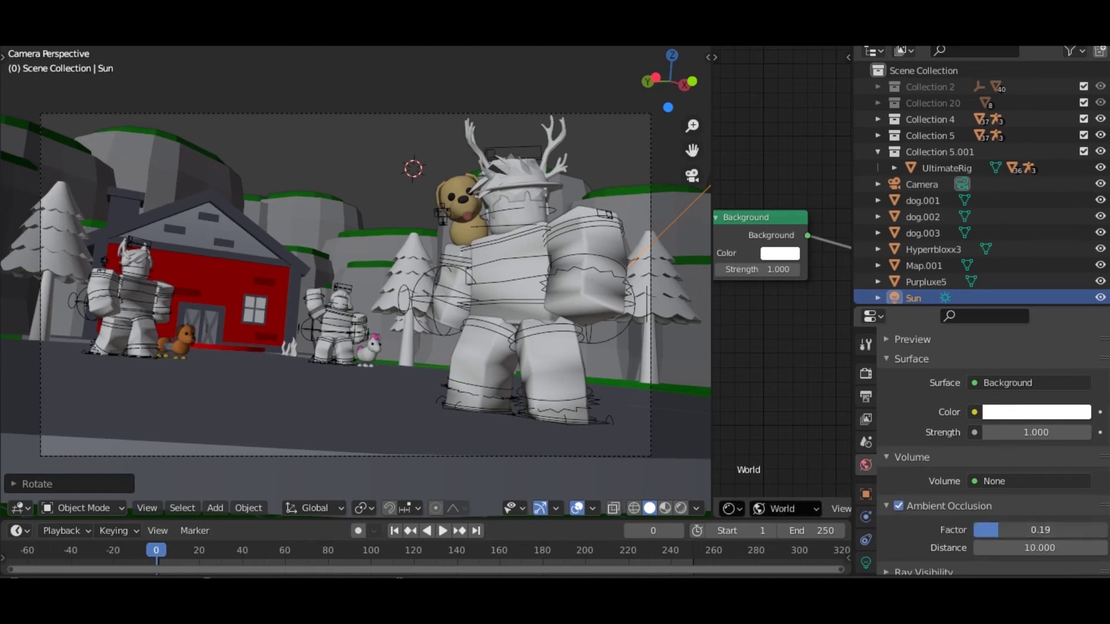
left_click_drag(1030, 528, 1036, 528)
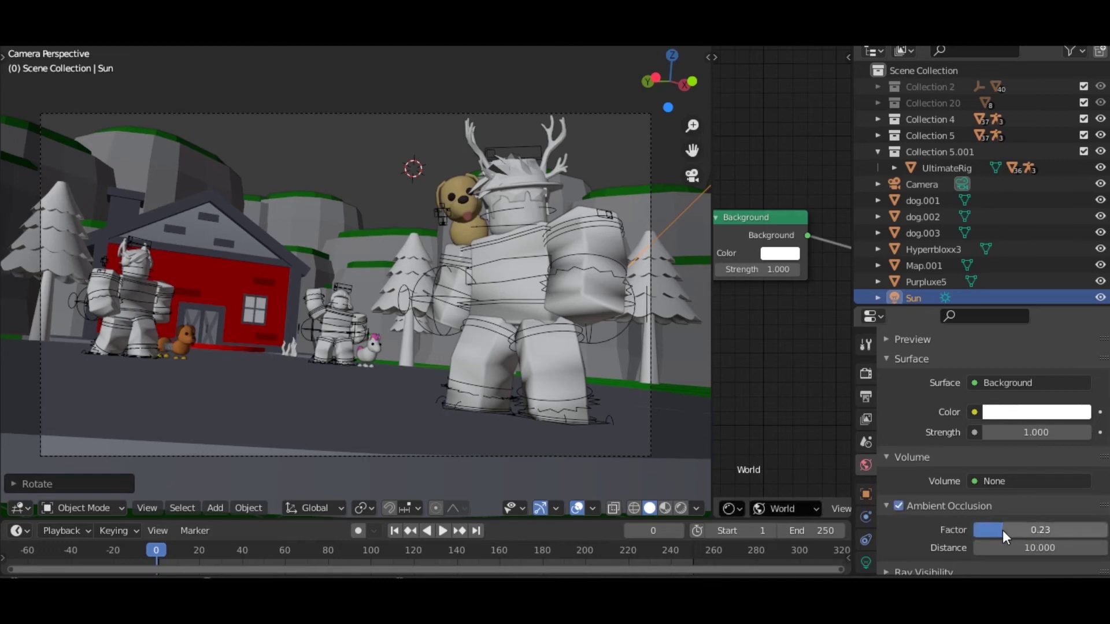
scroll(936, 497, "up", 2)
scroll(930, 484, "down", 5)
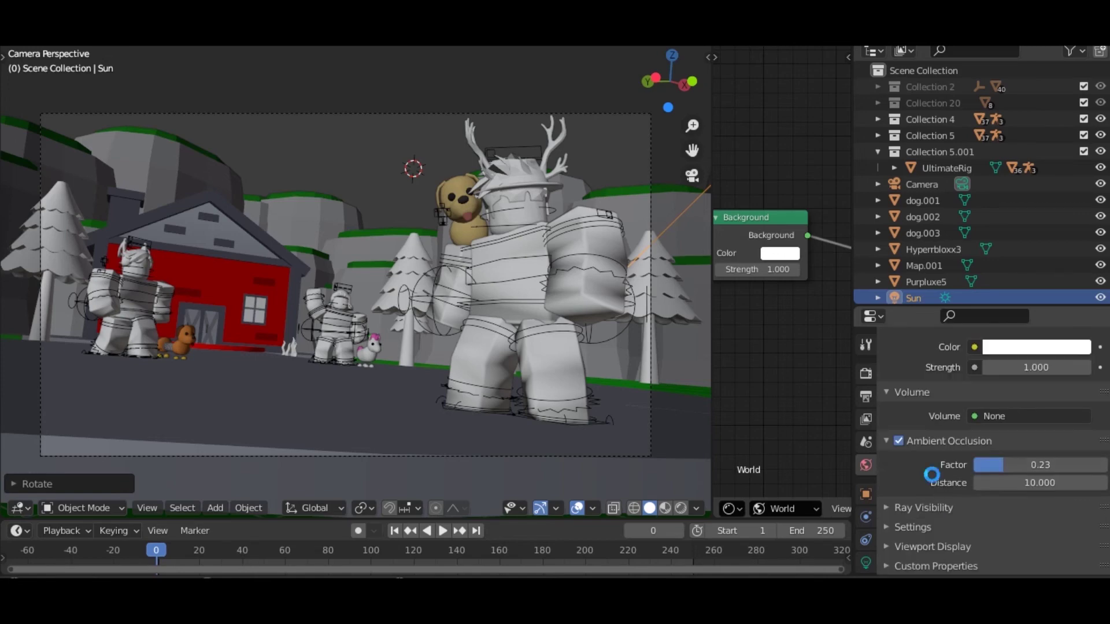
Set the render samples to 150 and check the film's Transparent option in the render settings
left_click(865, 376)
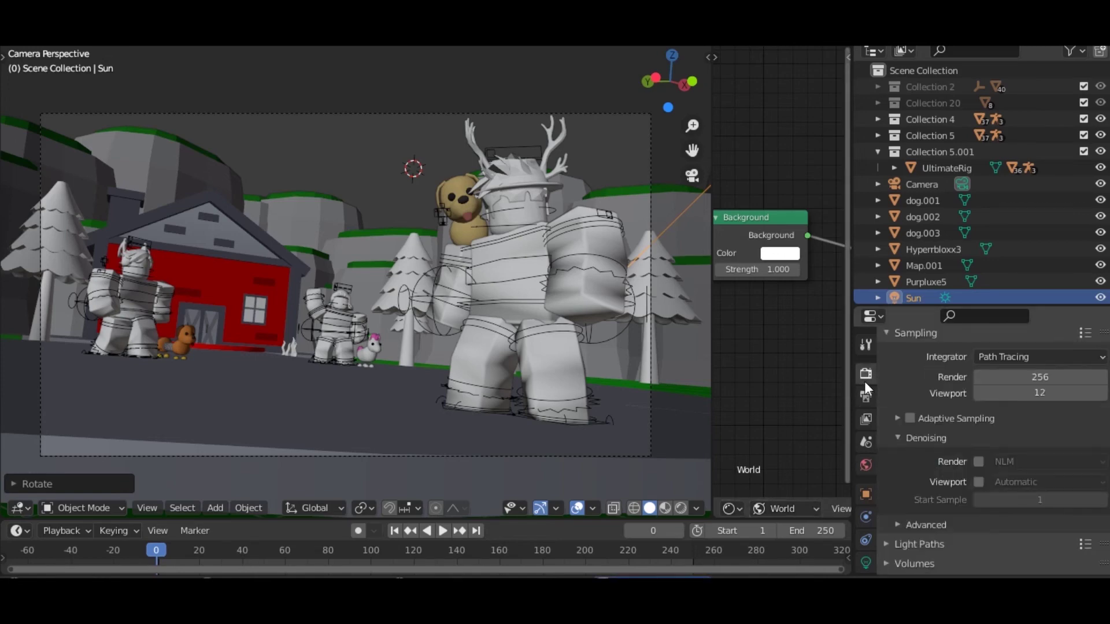
left_click(1053, 378)
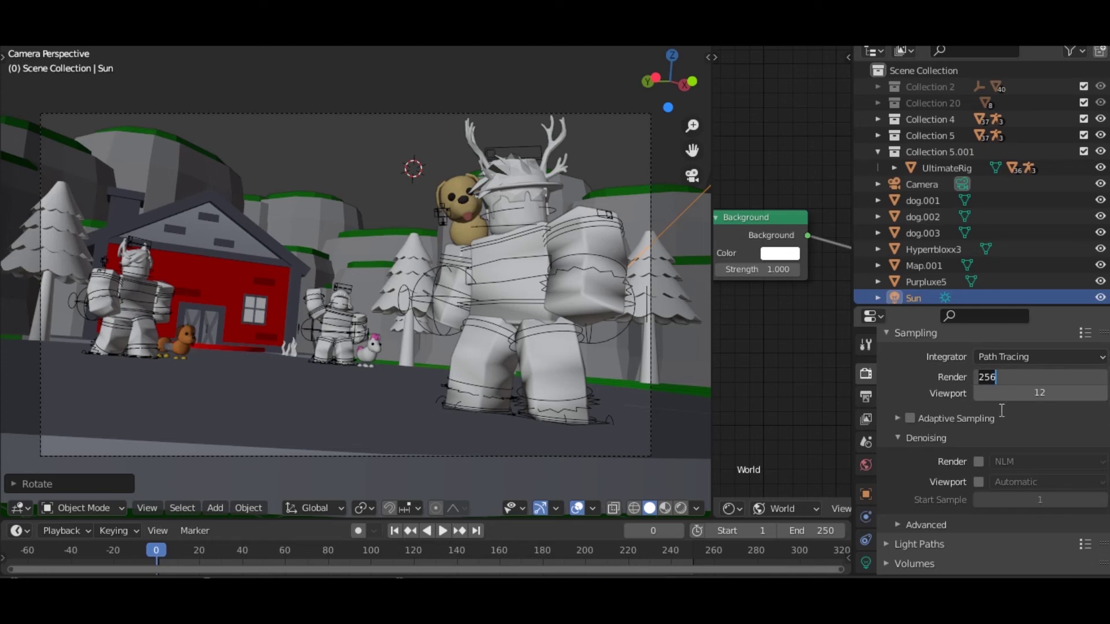
type("150")
key("Return")
scroll(1028, 438, "down", 2)
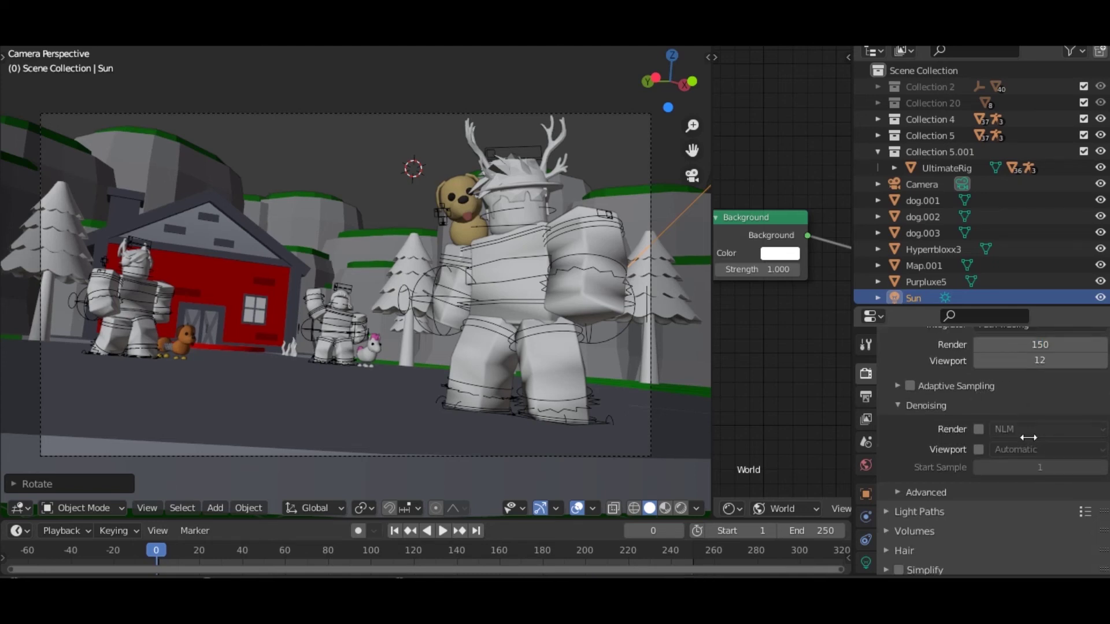
scroll(1028, 438, "down", 10)
scroll(1031, 431, "down", 8)
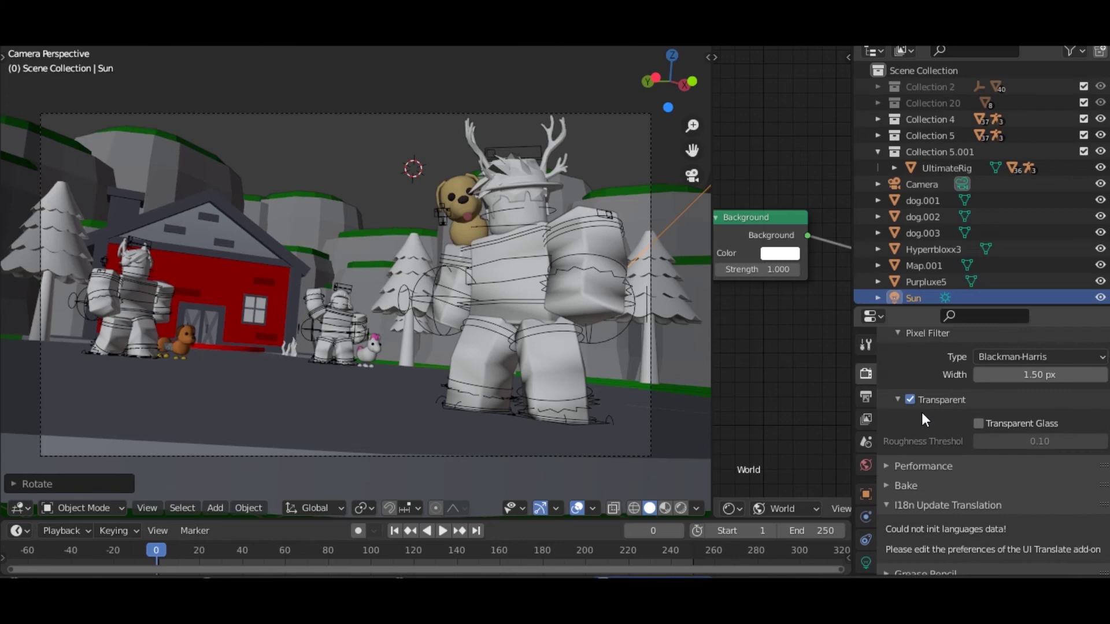
Select the camera, render the current frame as a still image, and inspect the characters as it renders
left_click(410, 116)
left_click(421, 62)
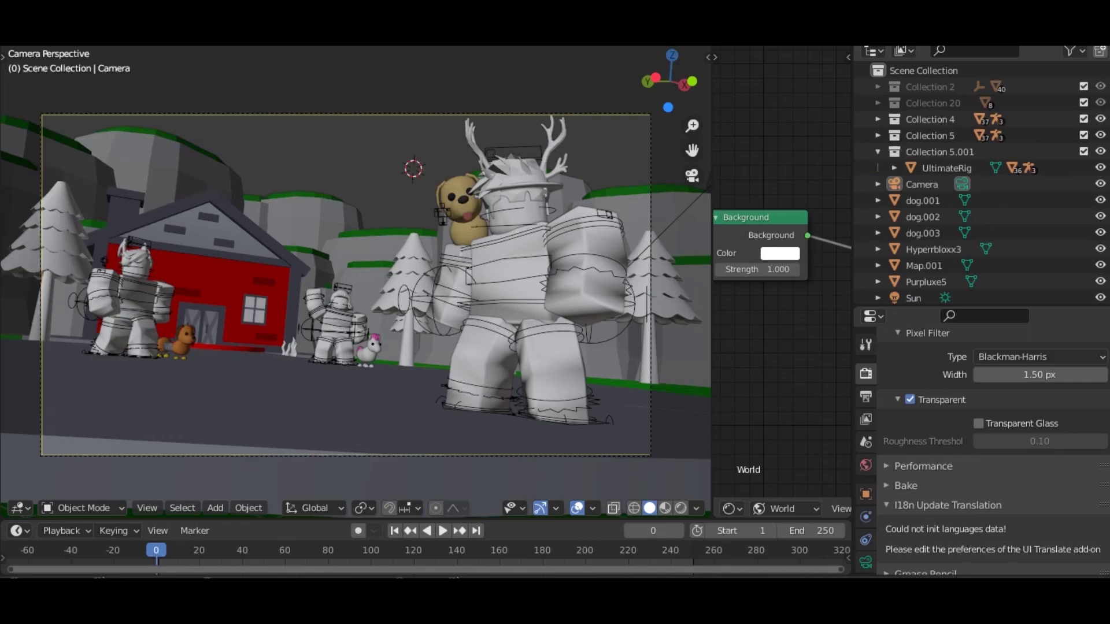
key("F12")
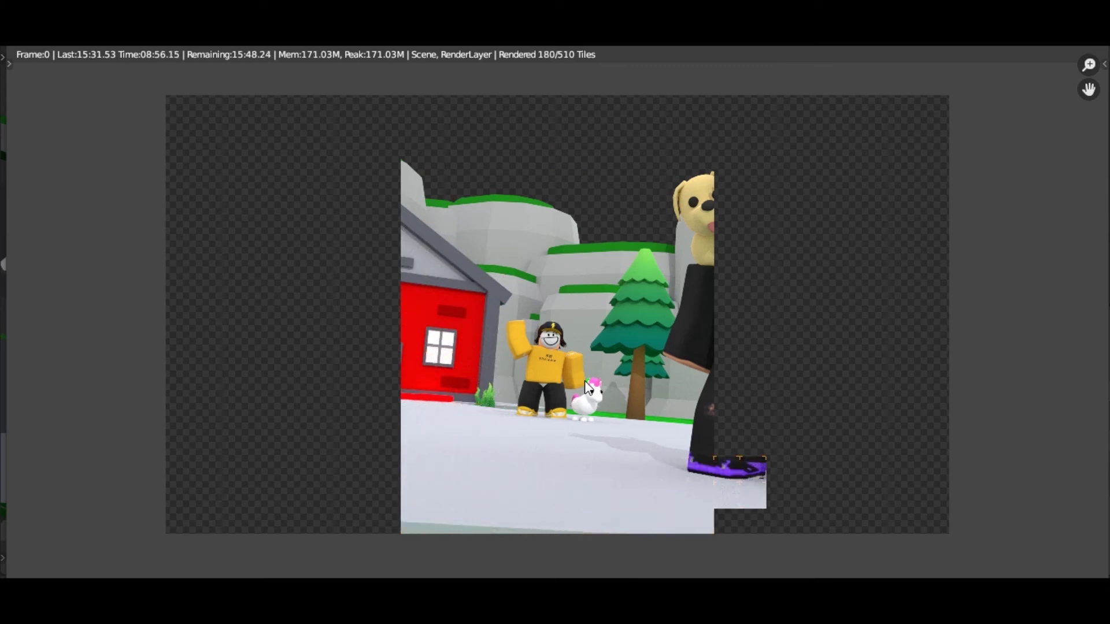
scroll(600, 443, "up", 1)
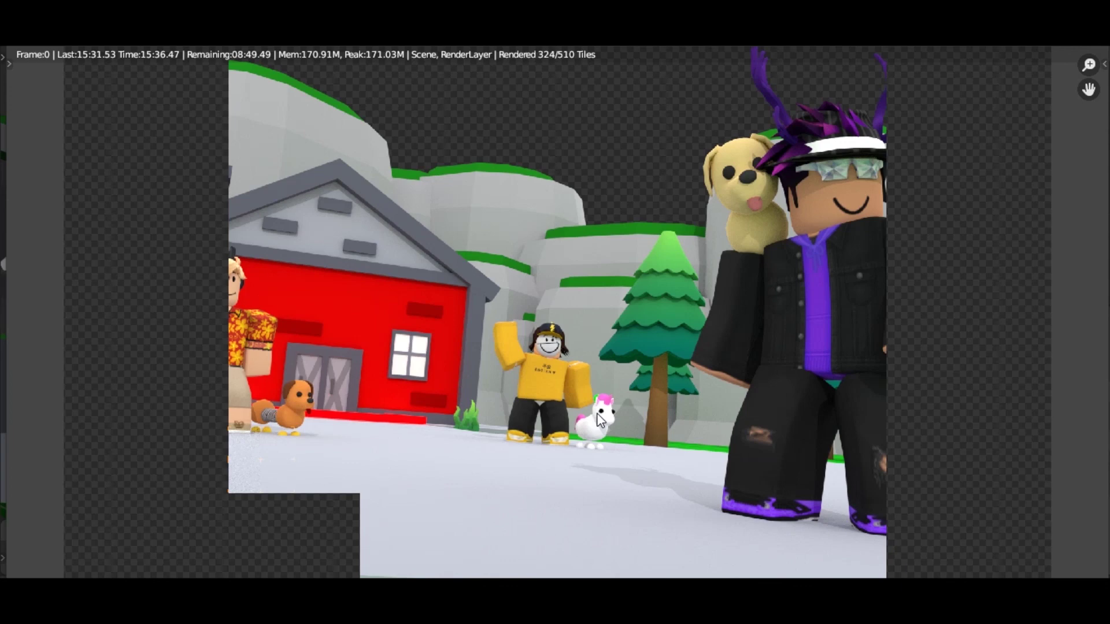
scroll(598, 418, "down", 1)
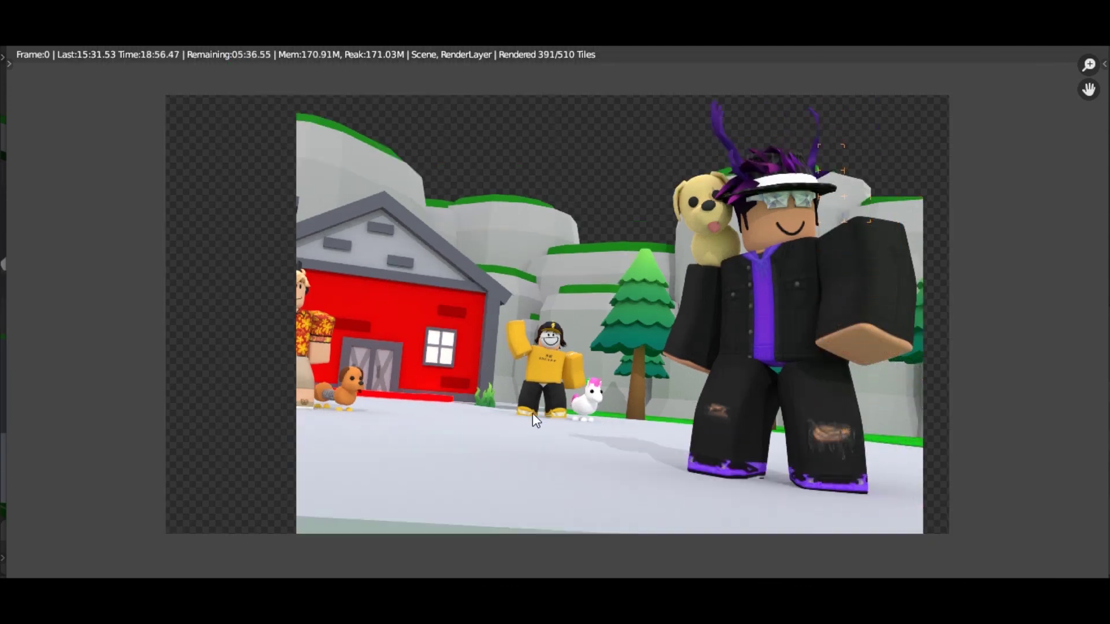